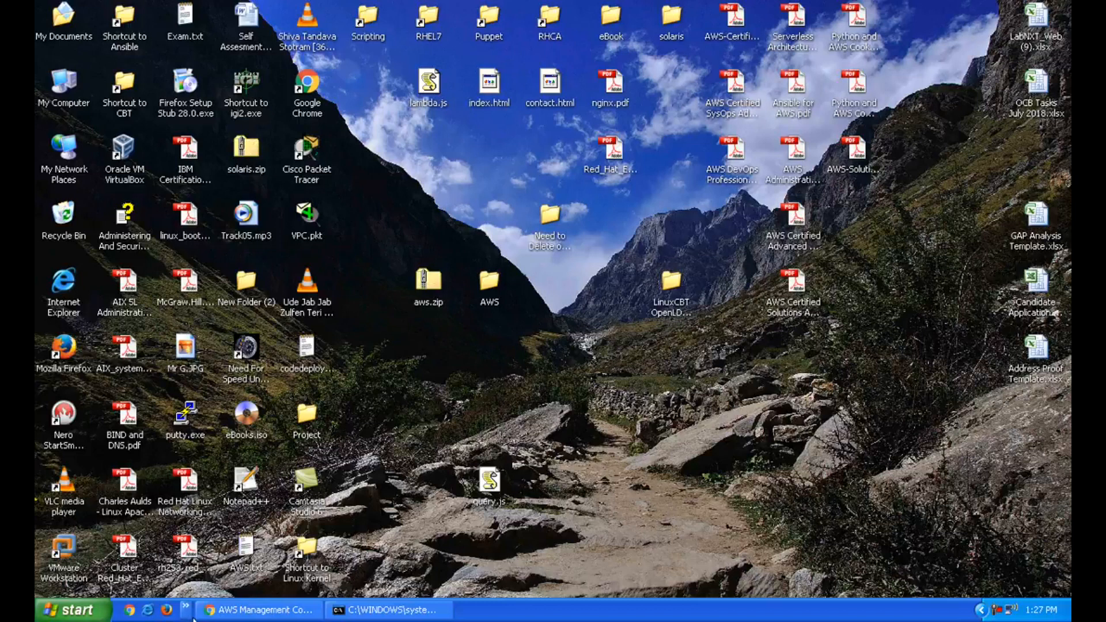
Bring the Chrome window showing the AWS Management Console to the front of the desktop
left_click(259, 610)
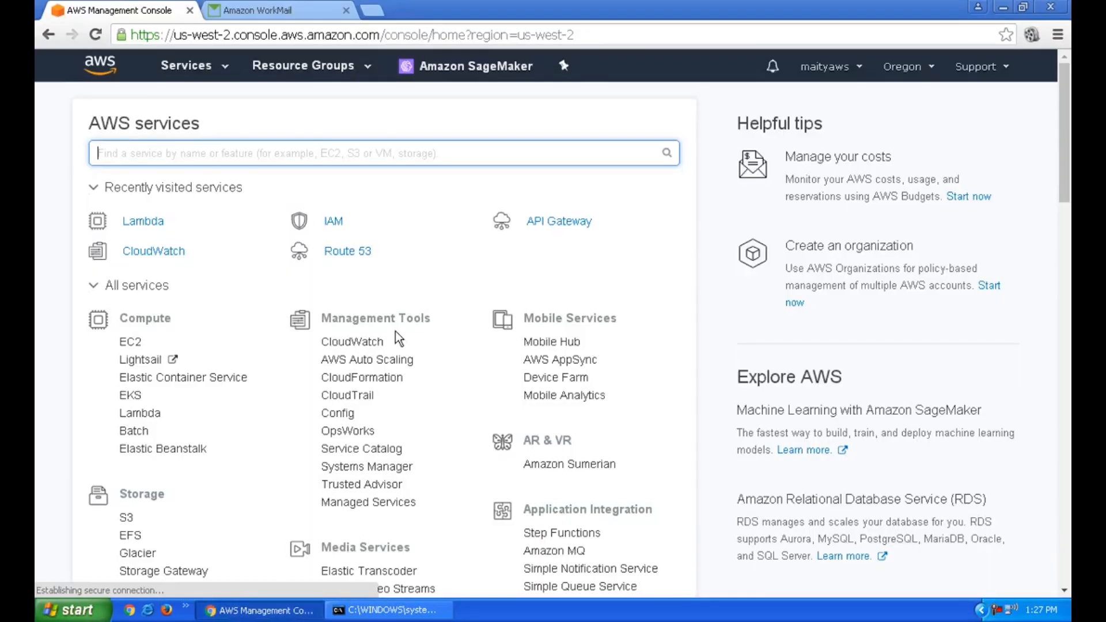
In Lambda, start creating a new function from a blueprint
left_click(155, 225)
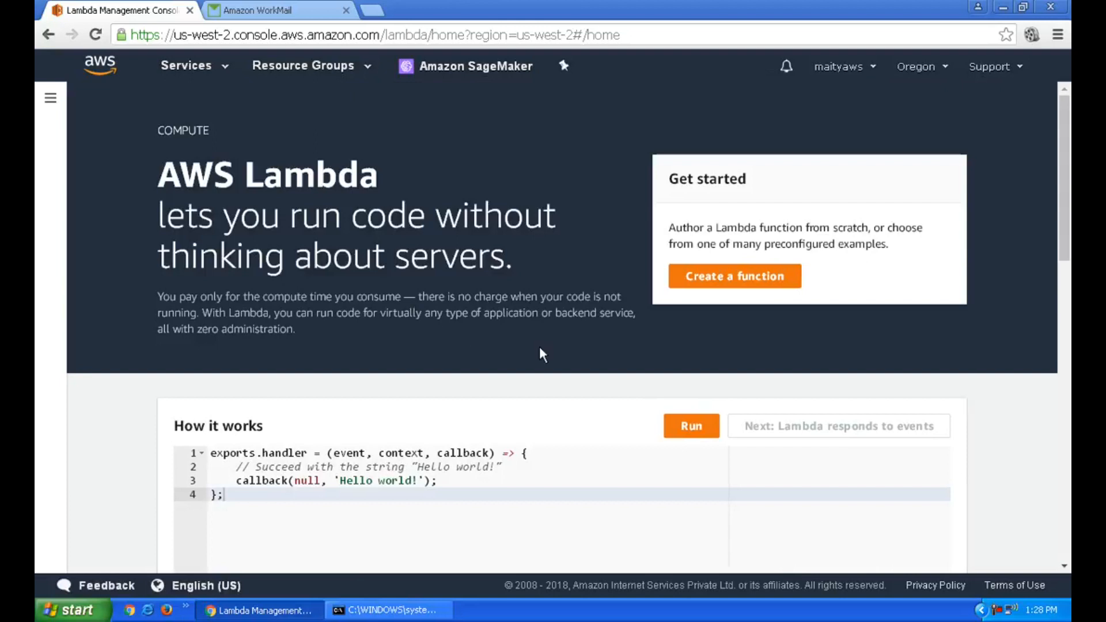
left_click(743, 279)
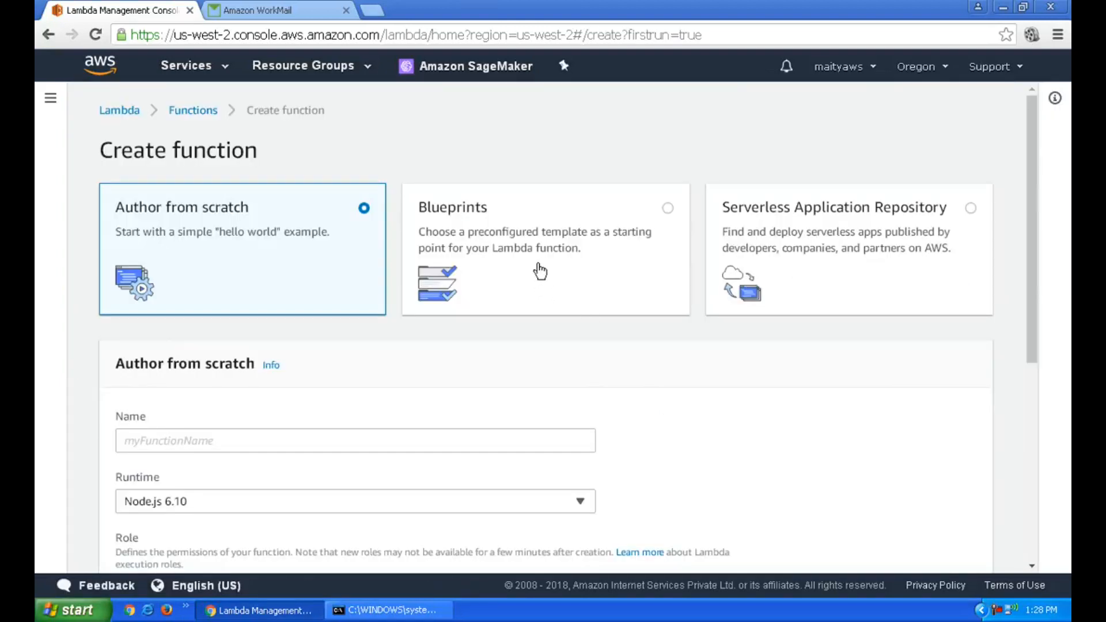
left_click(540, 271)
scroll(602, 308, "down", 1)
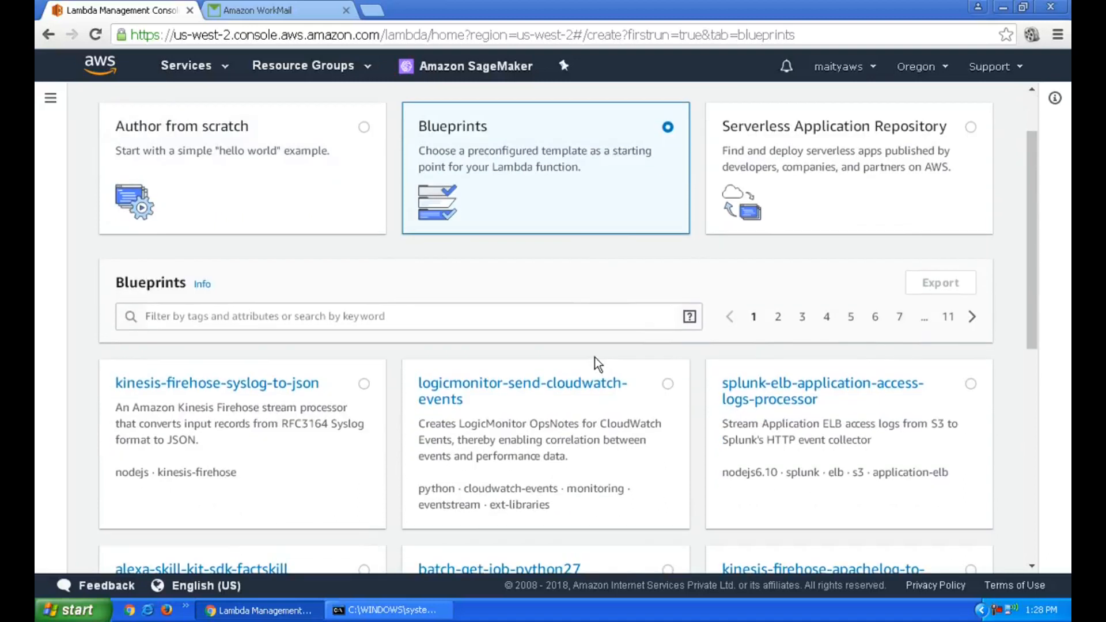
Filter the blueprints by the keyword 'hello' and select the hello-world blueprint
left_click(534, 316)
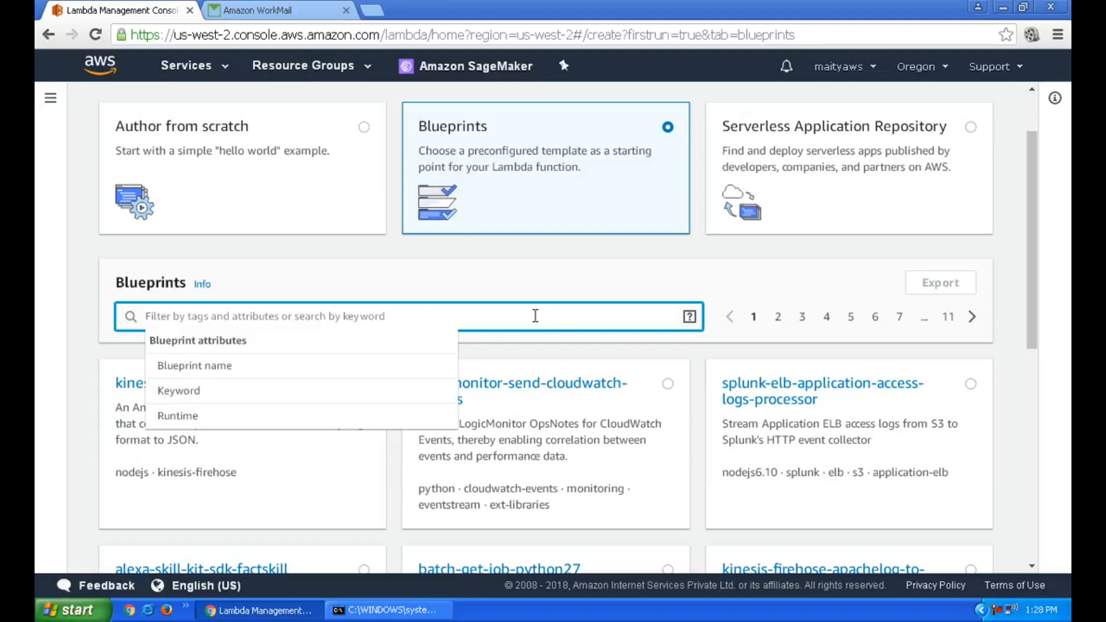
type("hello")
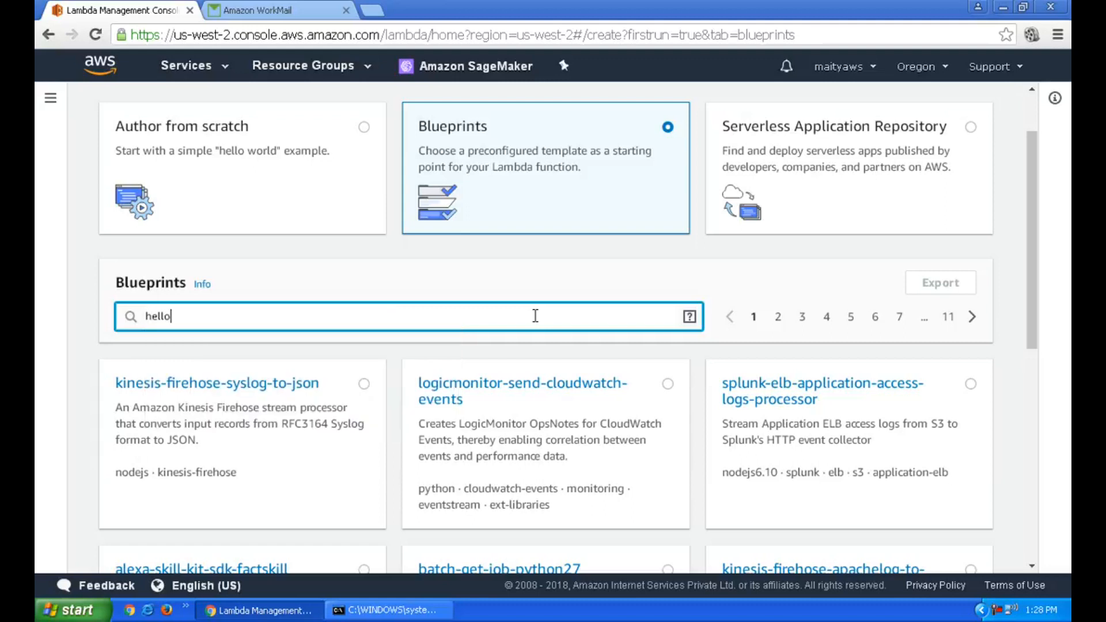
key("Return")
scroll(535, 315, "down", 3)
left_click(536, 339)
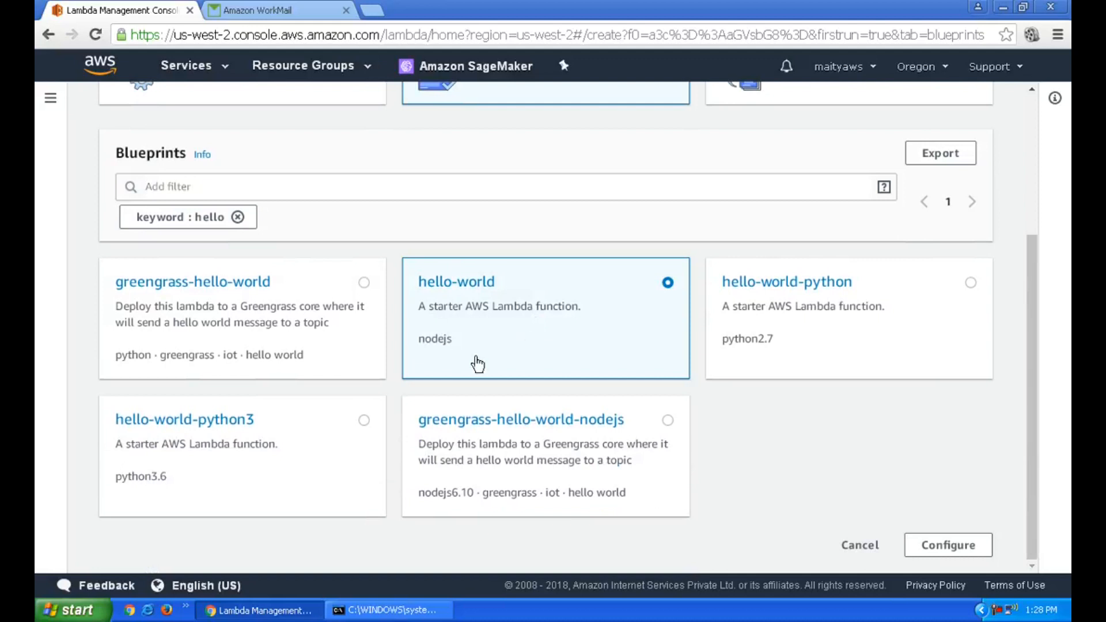
Configure the hello-world blueprint function with the name sendmail, leaving the role option unchanged
left_click(933, 544)
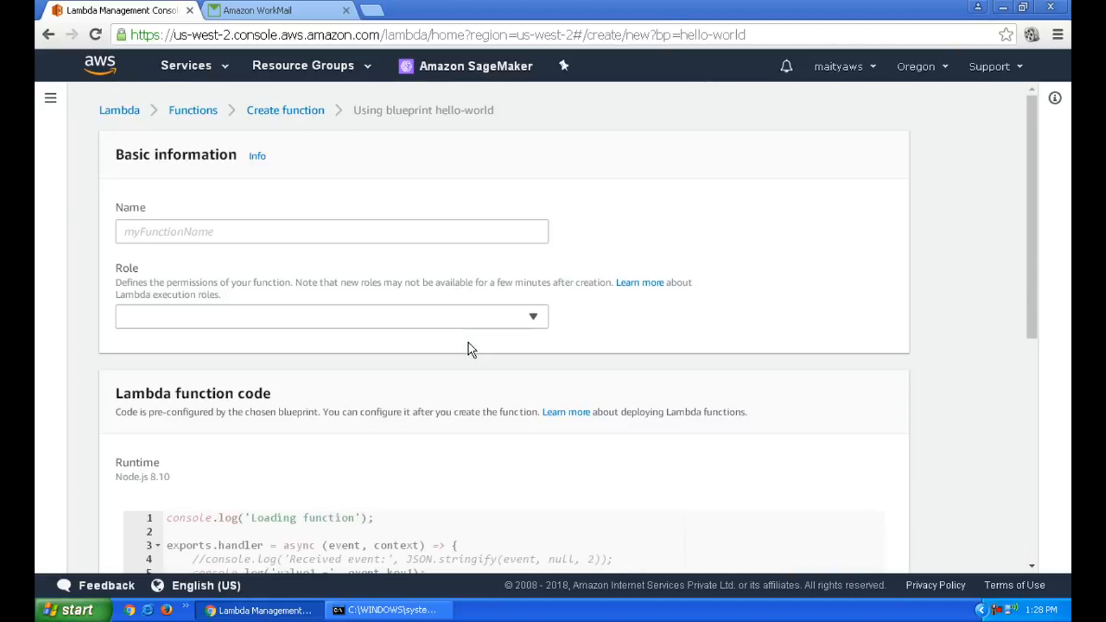
left_click(364, 229)
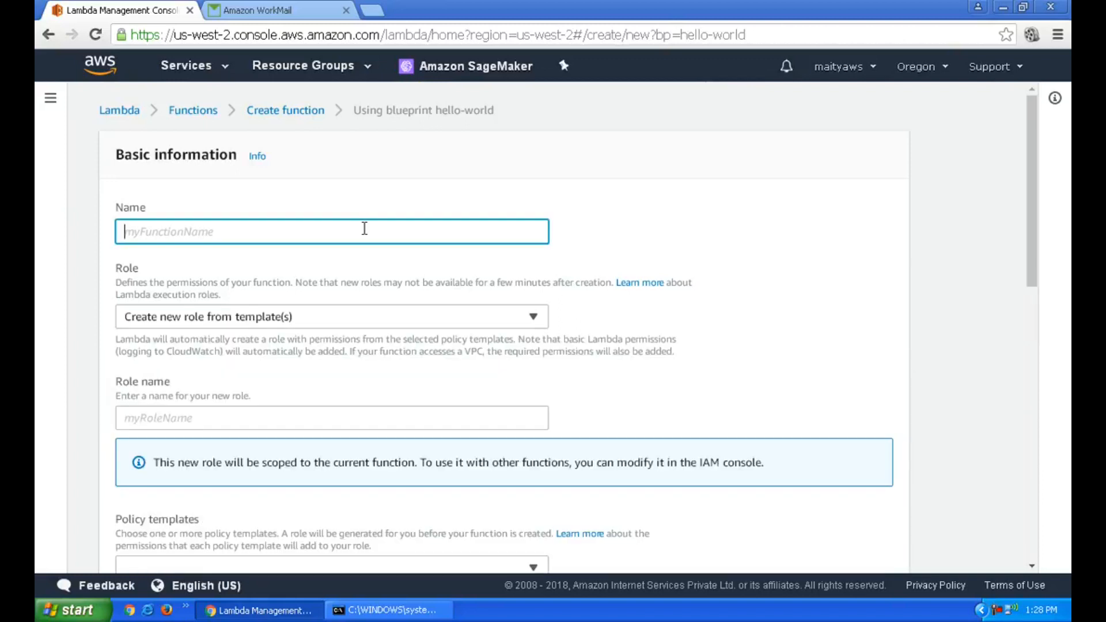
type("Sen")
key("BackSpace")
key("BackSpace")
key("BackSpace")
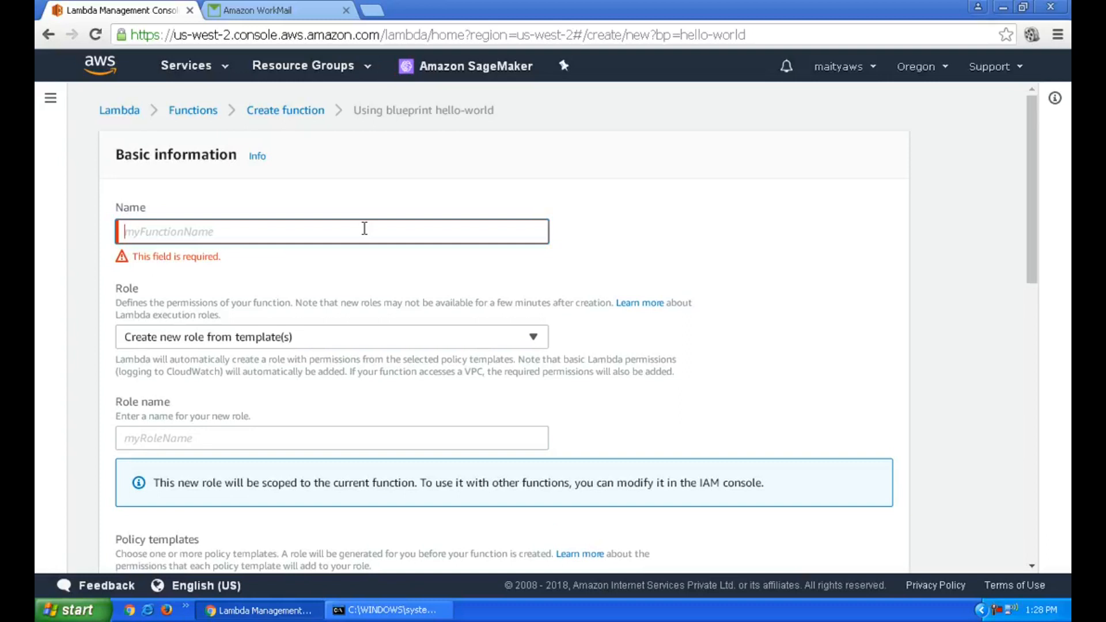
type("sendmail")
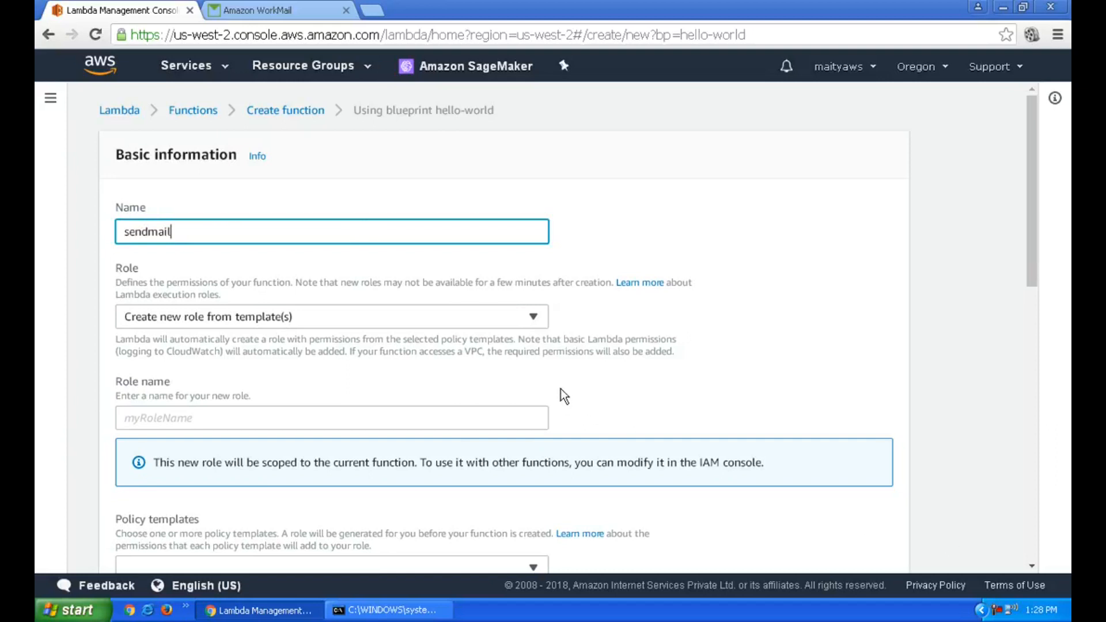
left_click(245, 324)
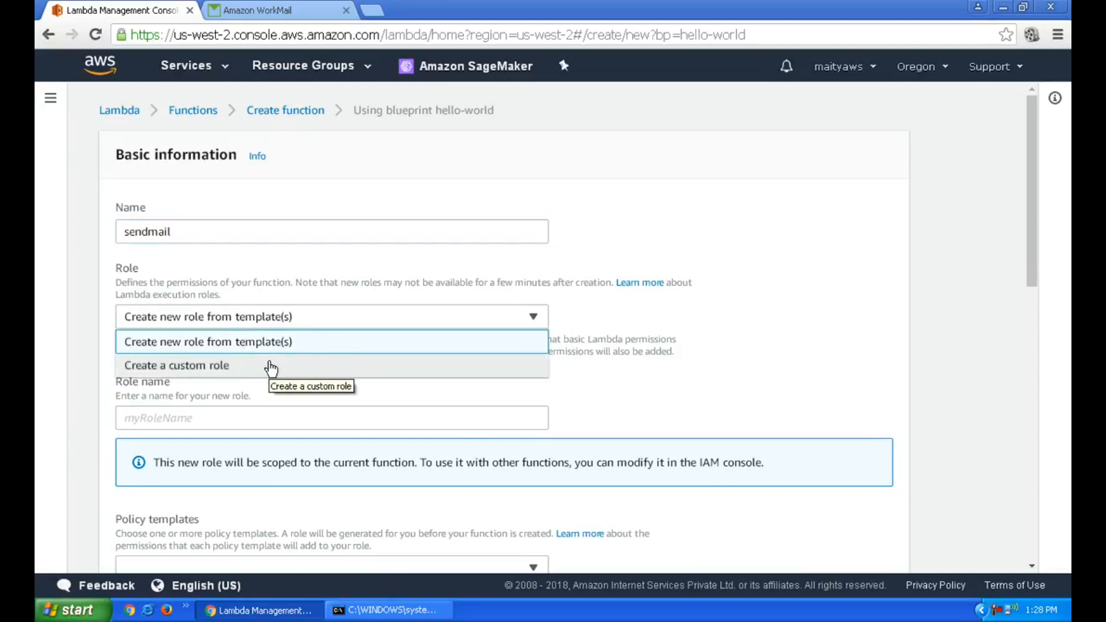
left_click(320, 203)
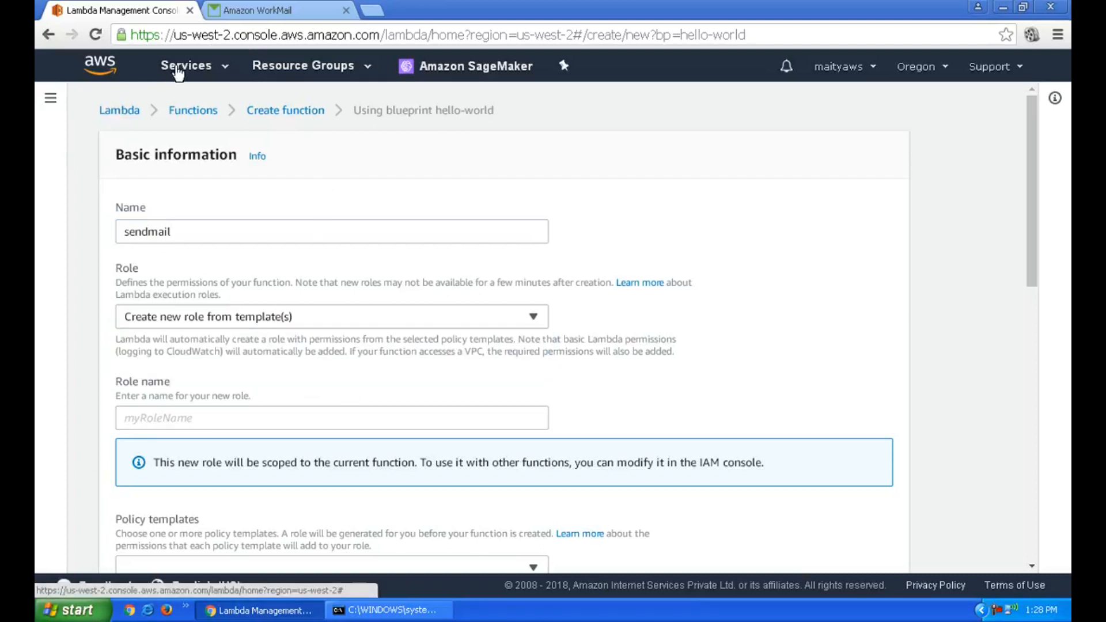
Open the IAM console in a new browser tab using the Services search for 'iam'
left_click(178, 68)
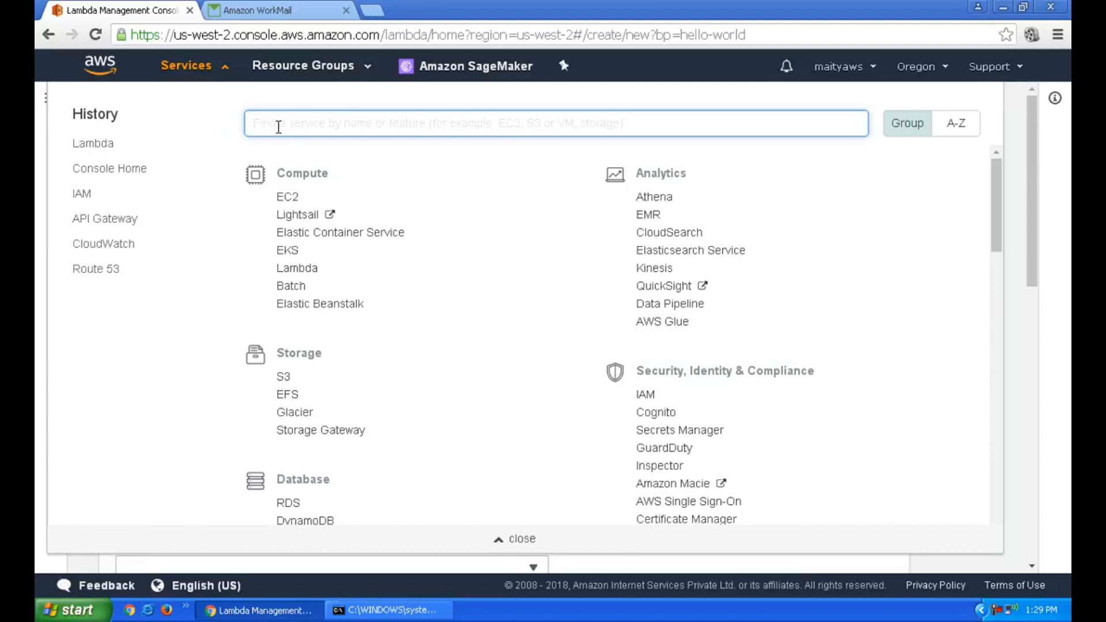
type("iam")
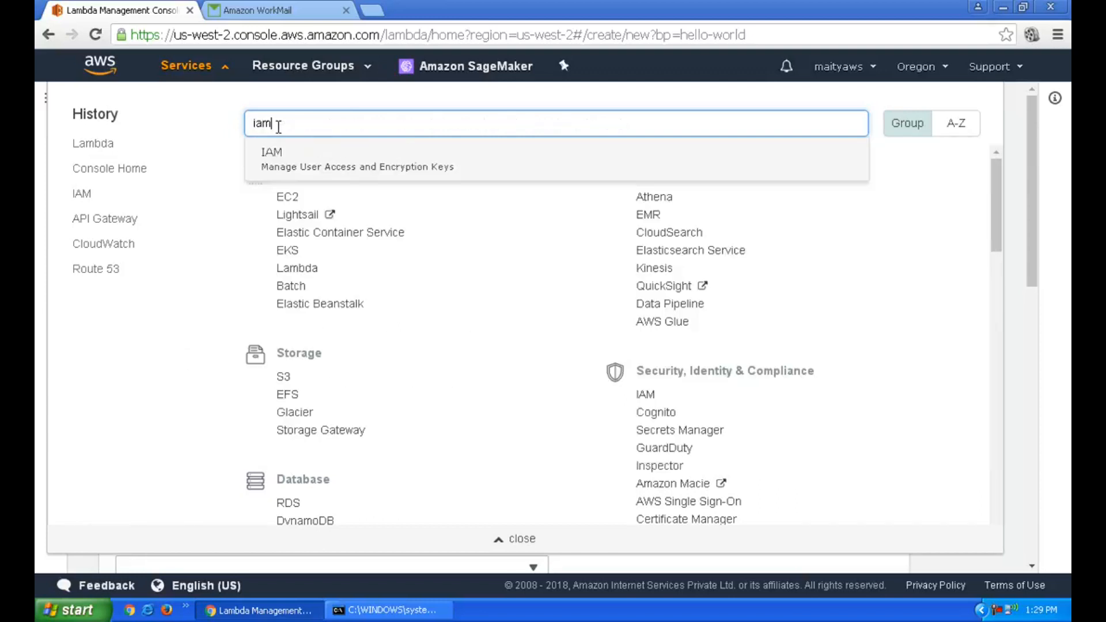
middle_click(304, 167)
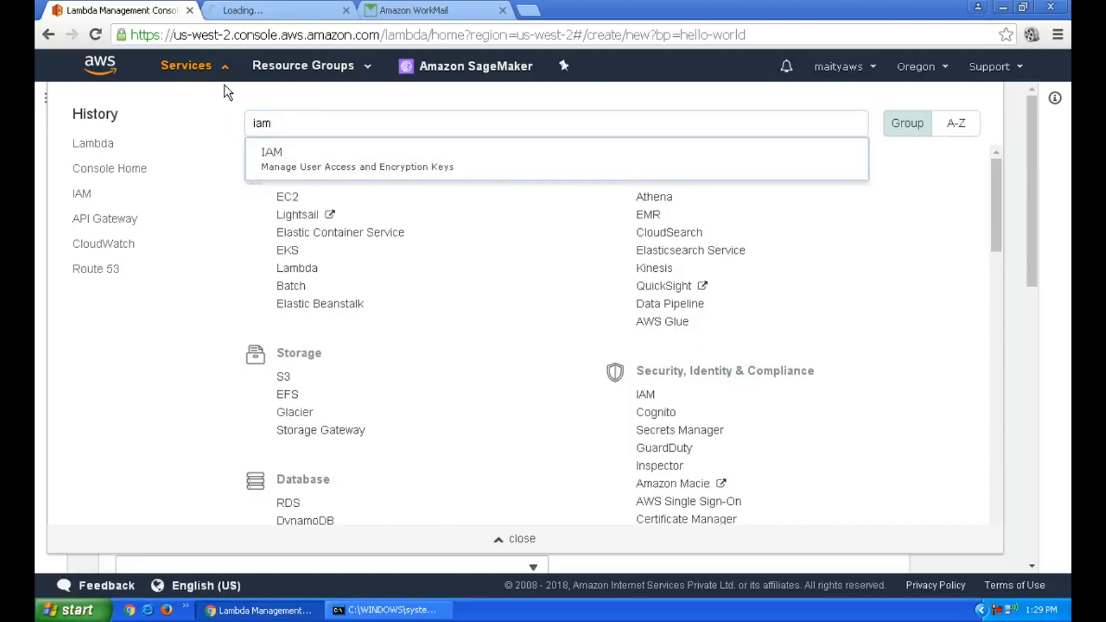
left_click(186, 65)
left_click(274, 10)
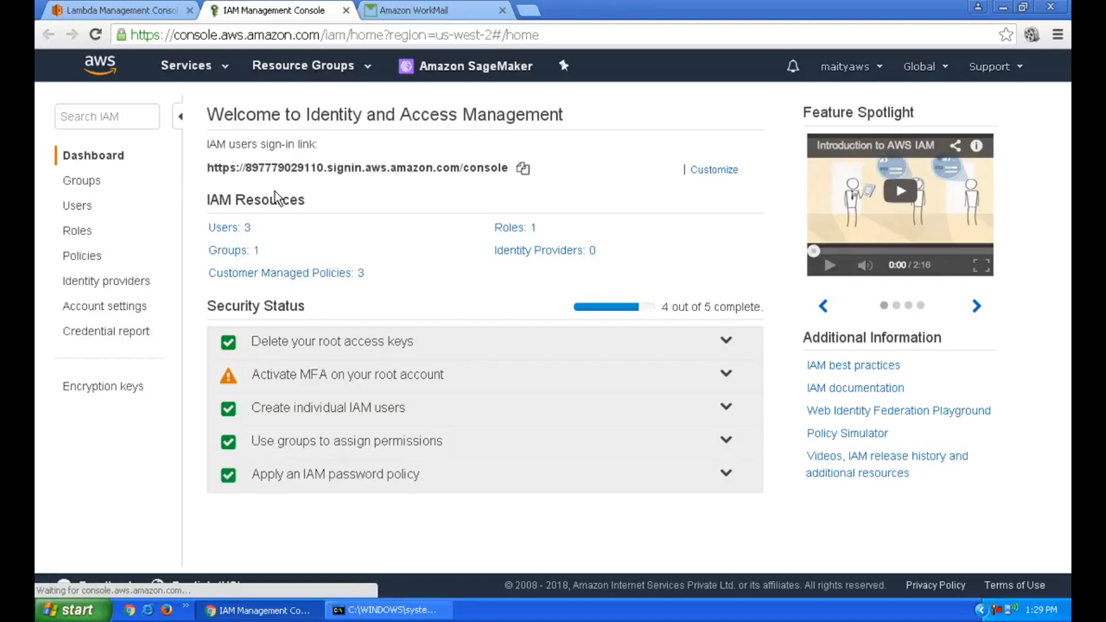
Start creating a new role from the IAM Roles list
left_click(88, 236)
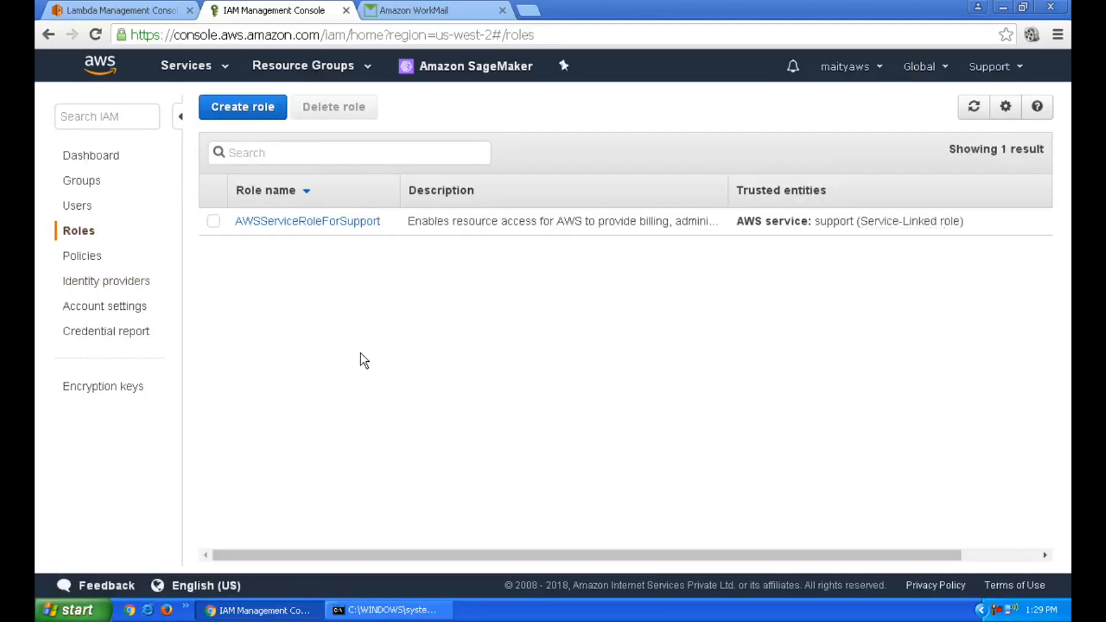
scroll(370, 469, "down", 6)
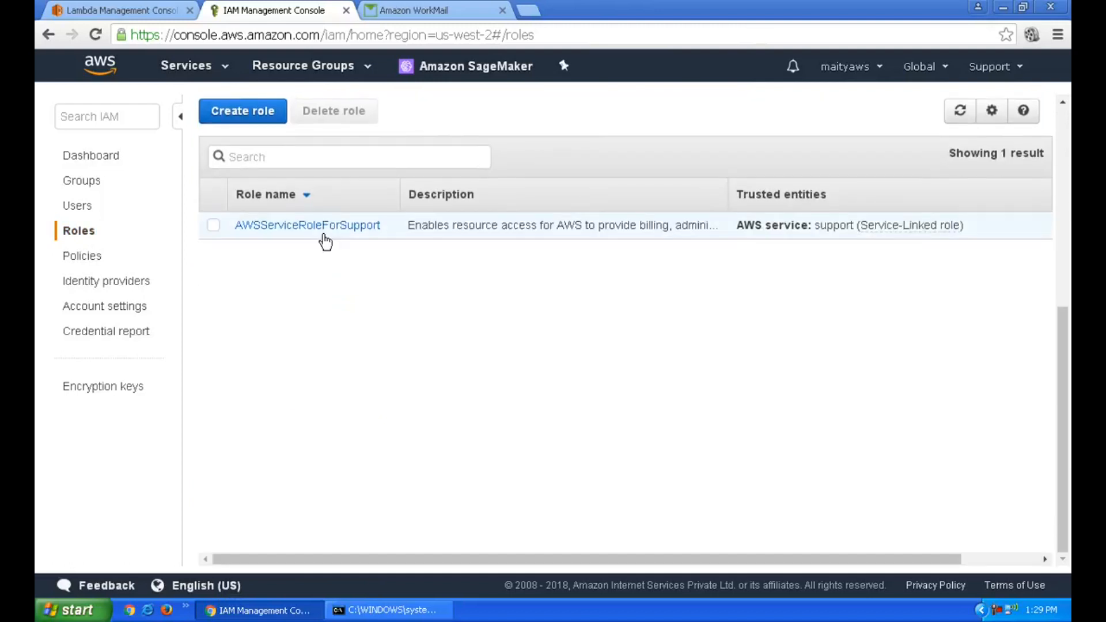
scroll(326, 242, "up", 1)
left_click(219, 199)
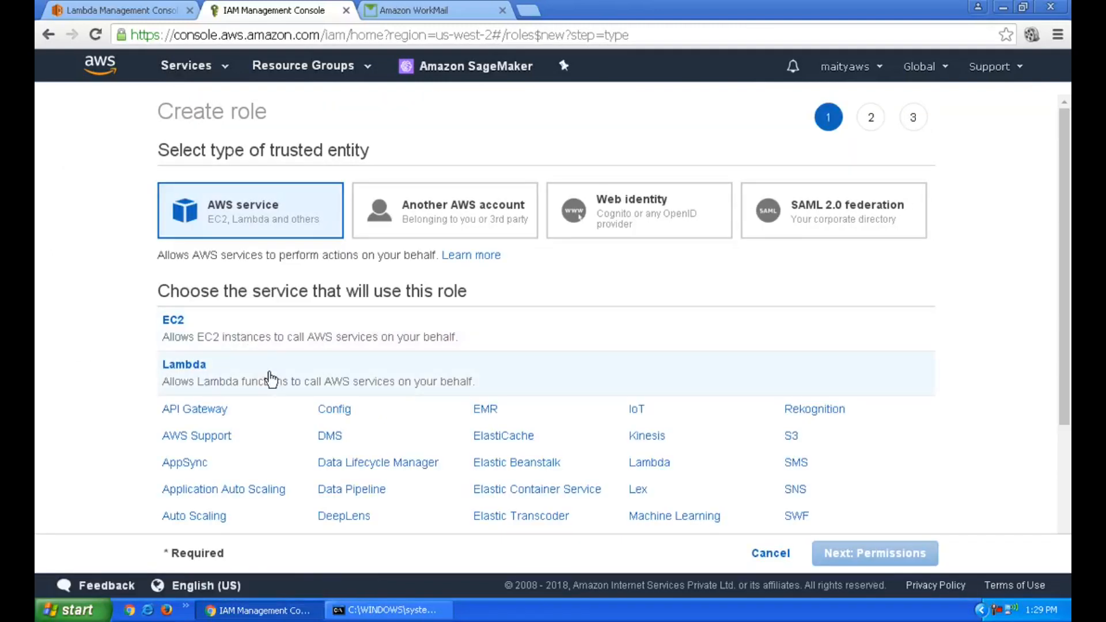
Choose Lambda as the role's trusted service and attach the AWSLambdaExecute policy
left_click(271, 379)
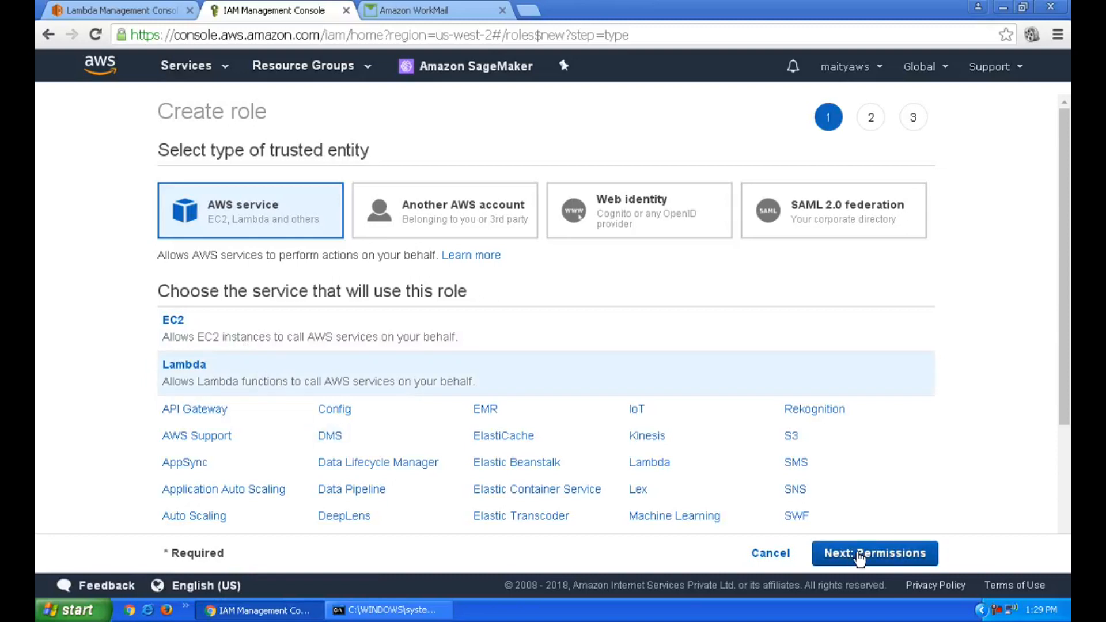
left_click(860, 554)
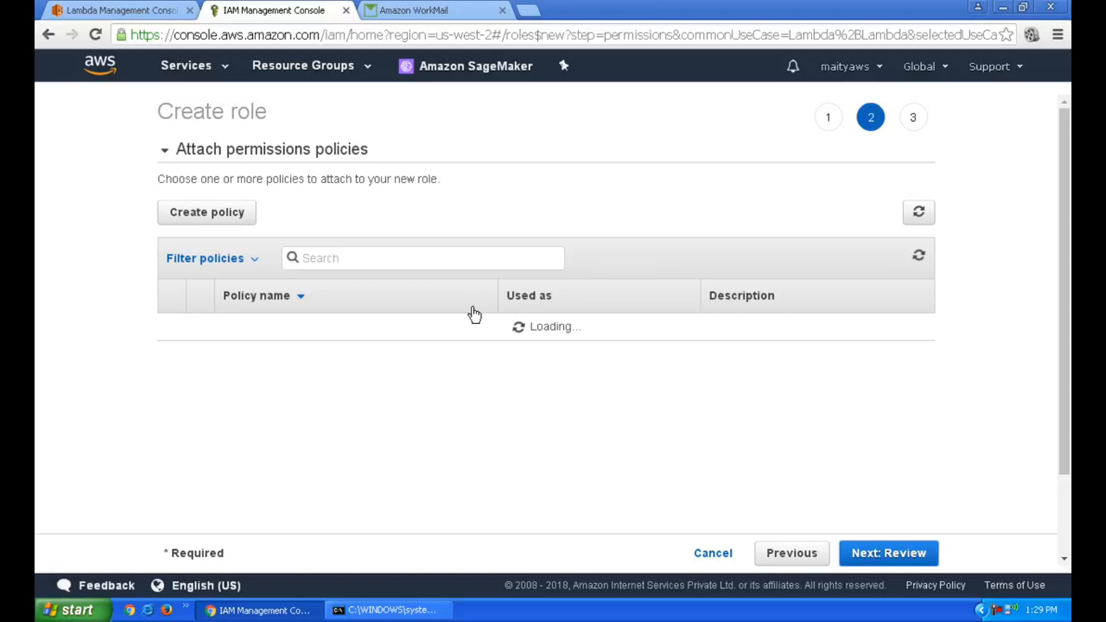
left_click(458, 258)
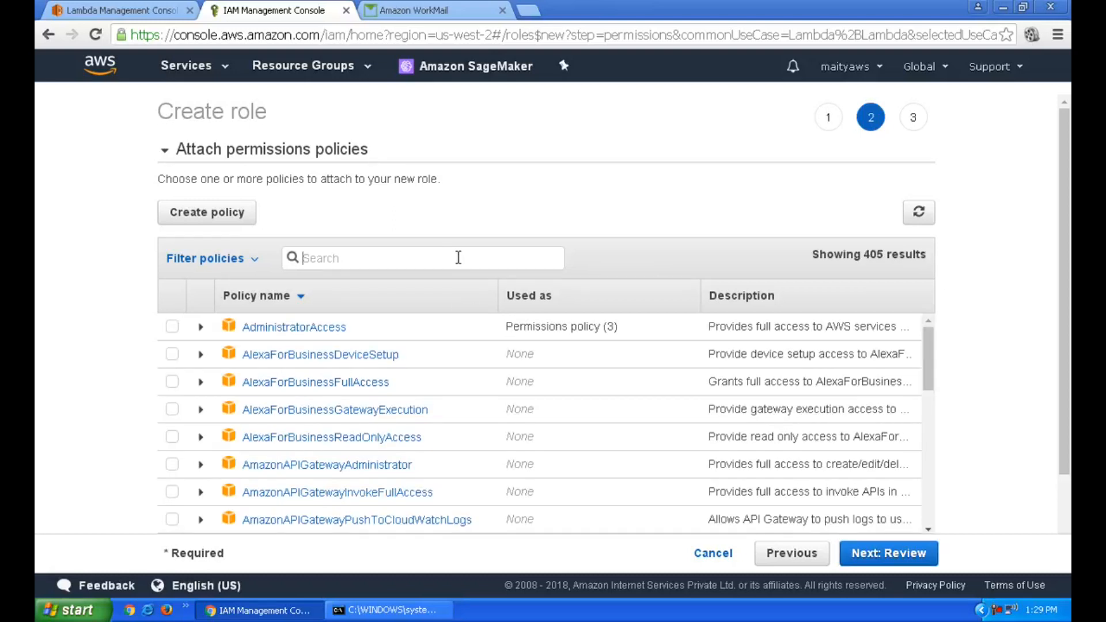
type("Lambda")
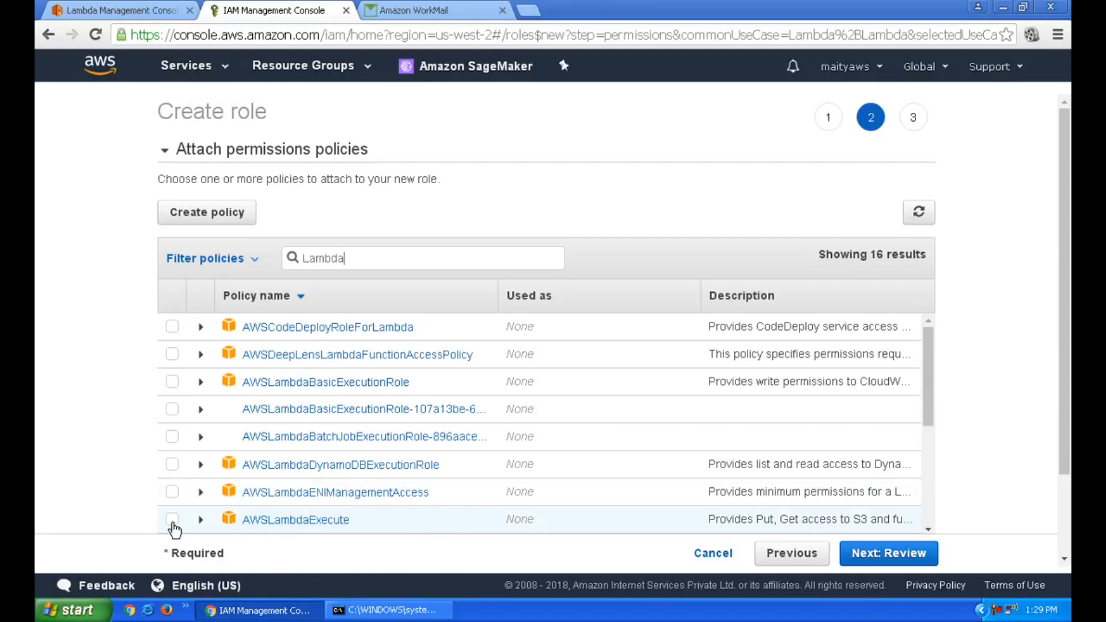
left_click(448, 251)
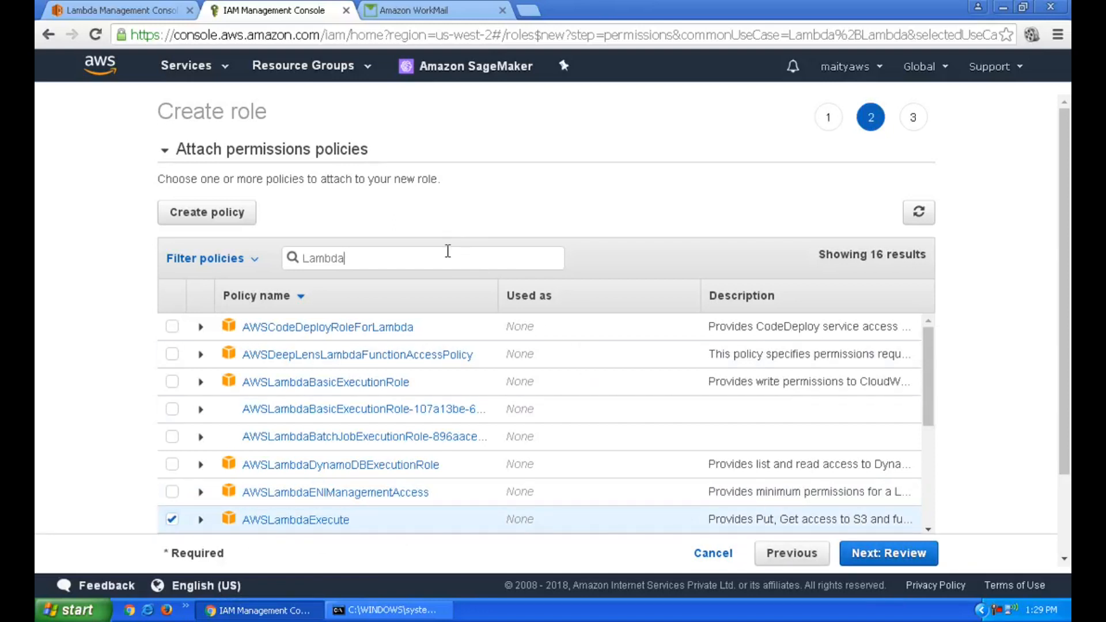
Also attach the AmazonSESFullAccess policy and continue to the review step
key("ctrl+a")
key("BackSpace")
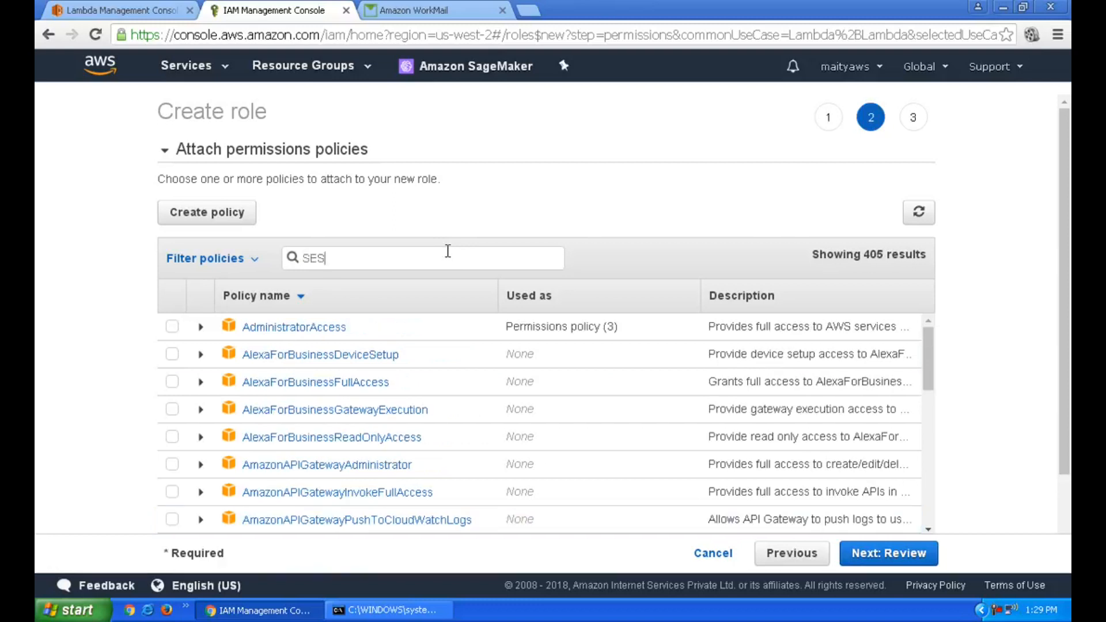
type("SES")
left_click(173, 327)
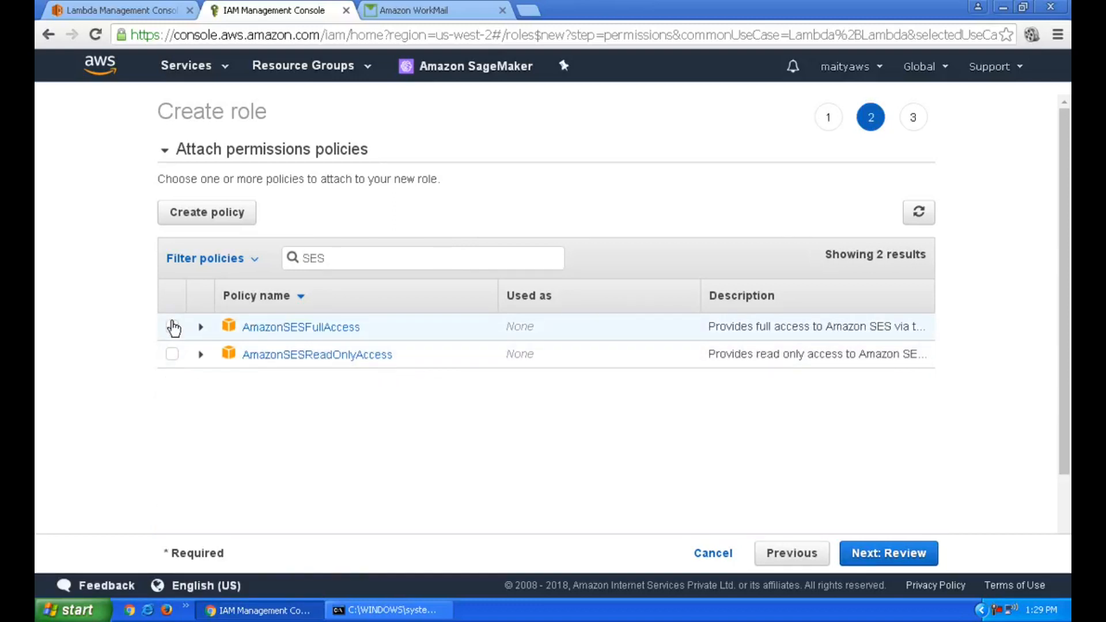
left_click(907, 554)
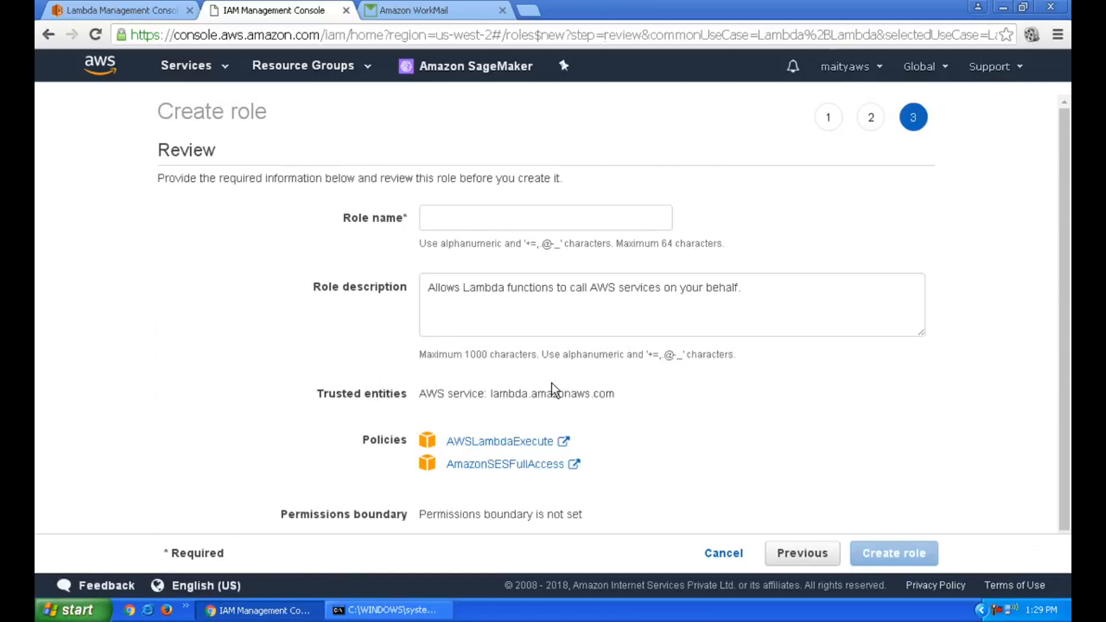
Enter SendEmailUsingLambdaFunciton as the new role's name
left_click(503, 216)
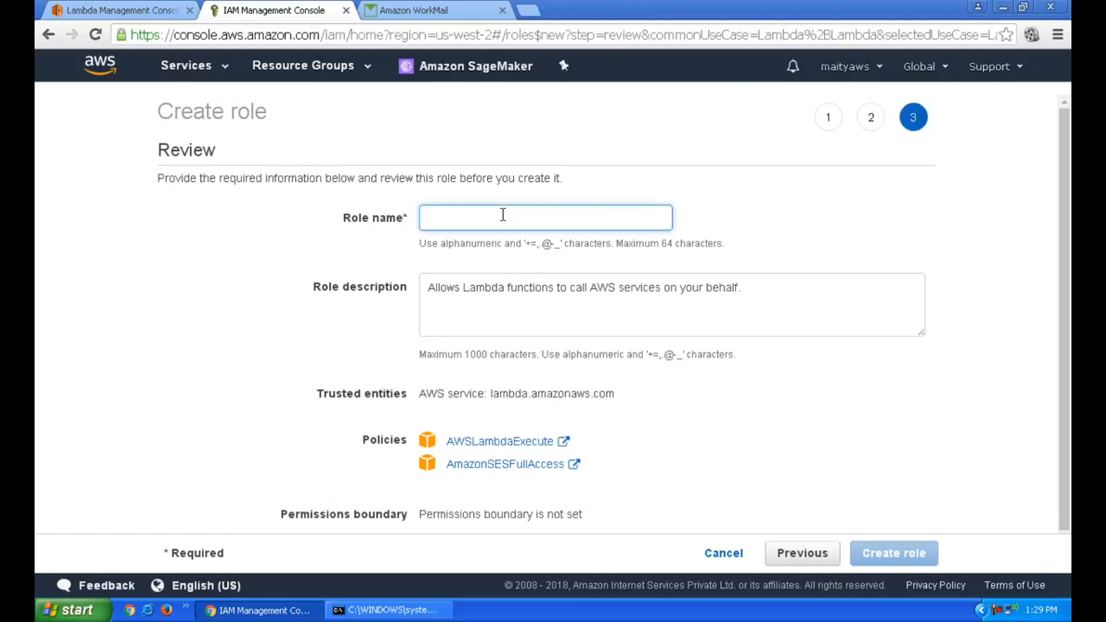
type("SendEmai")
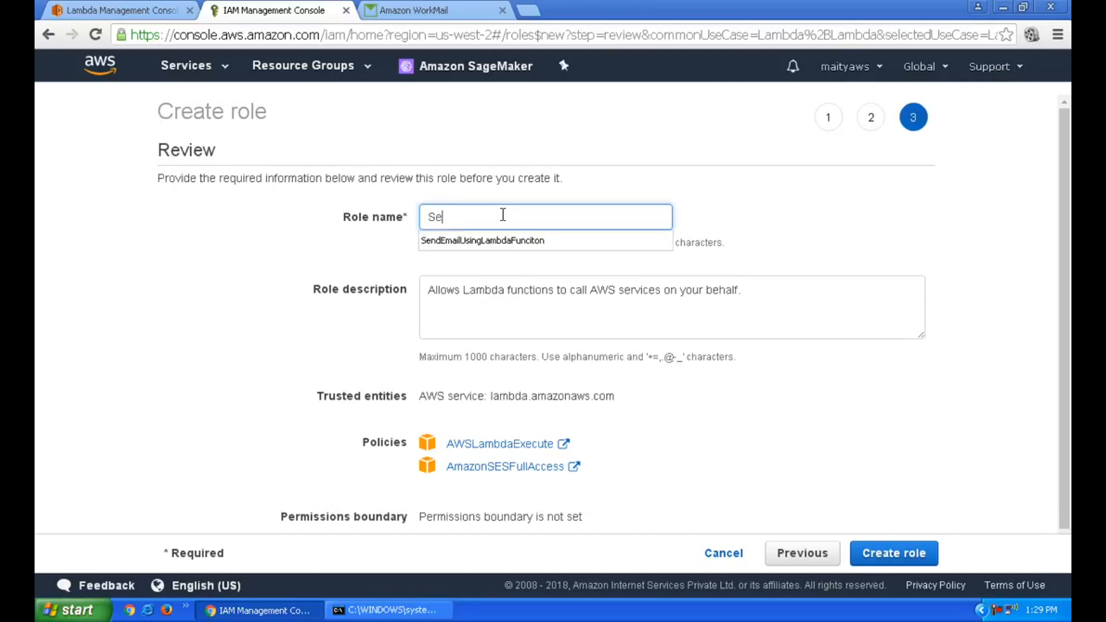
key("ctrl+a")
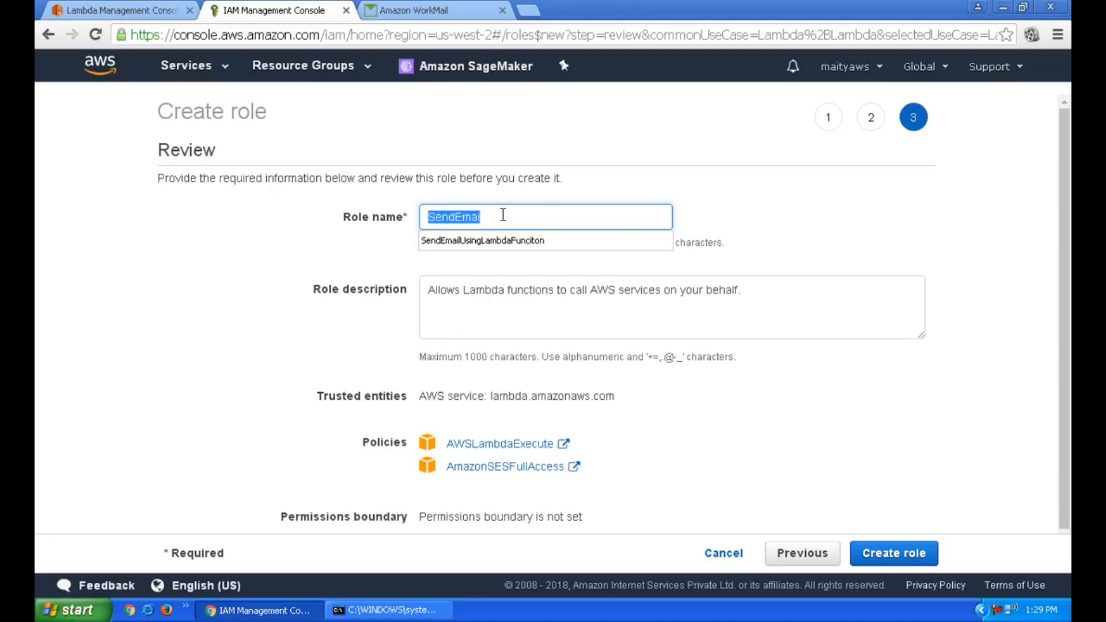
key("BackSpace")
key("ctrl+z")
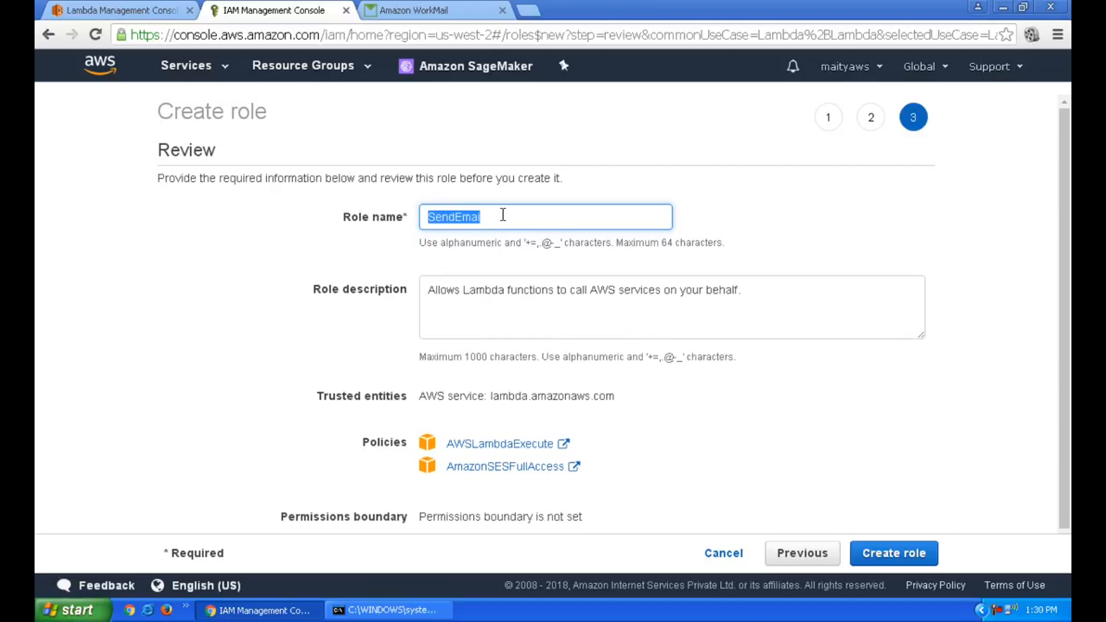
left_click(503, 215)
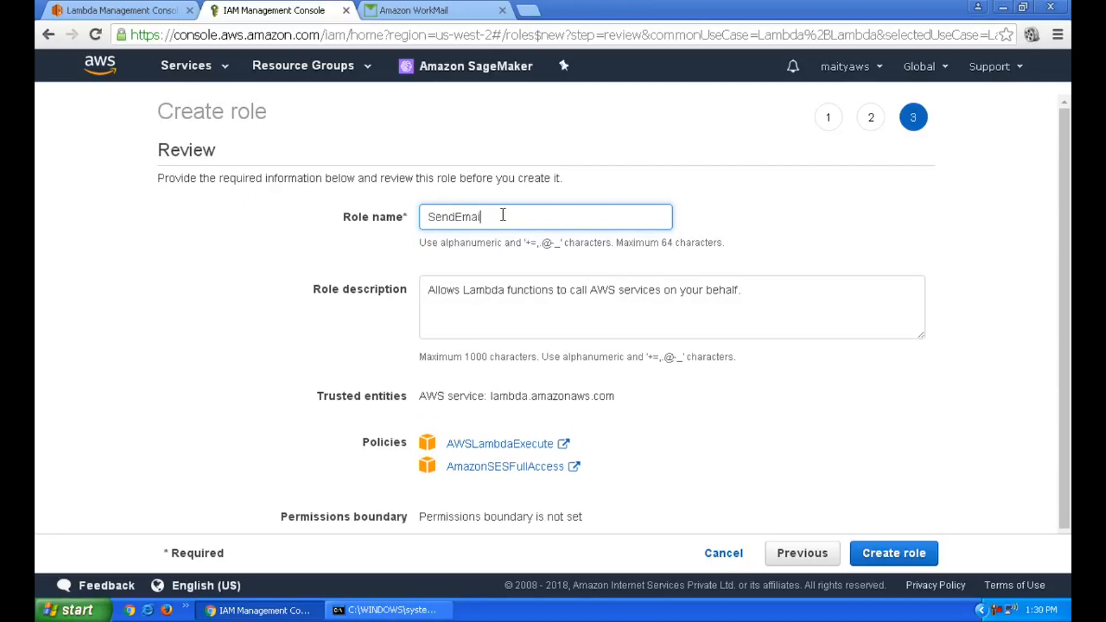
type("T")
key("BackSpace")
key("BackSpace")
type("l")
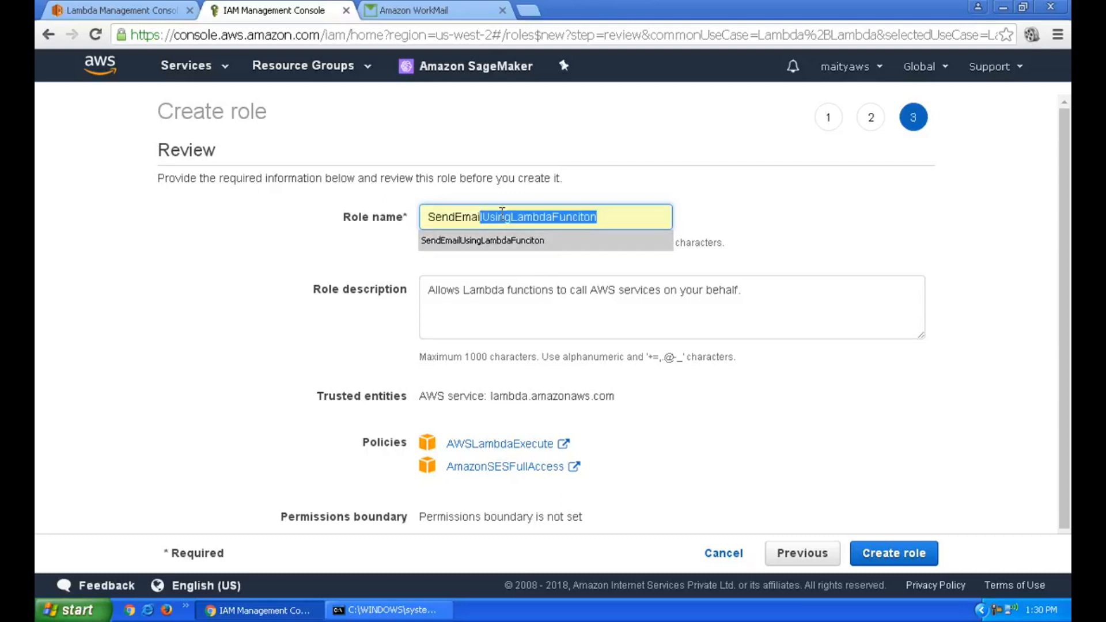
left_click(538, 240)
Create the SendEmailUsingLambdaFunciton role and go back to the Lambda tab
left_click(764, 233)
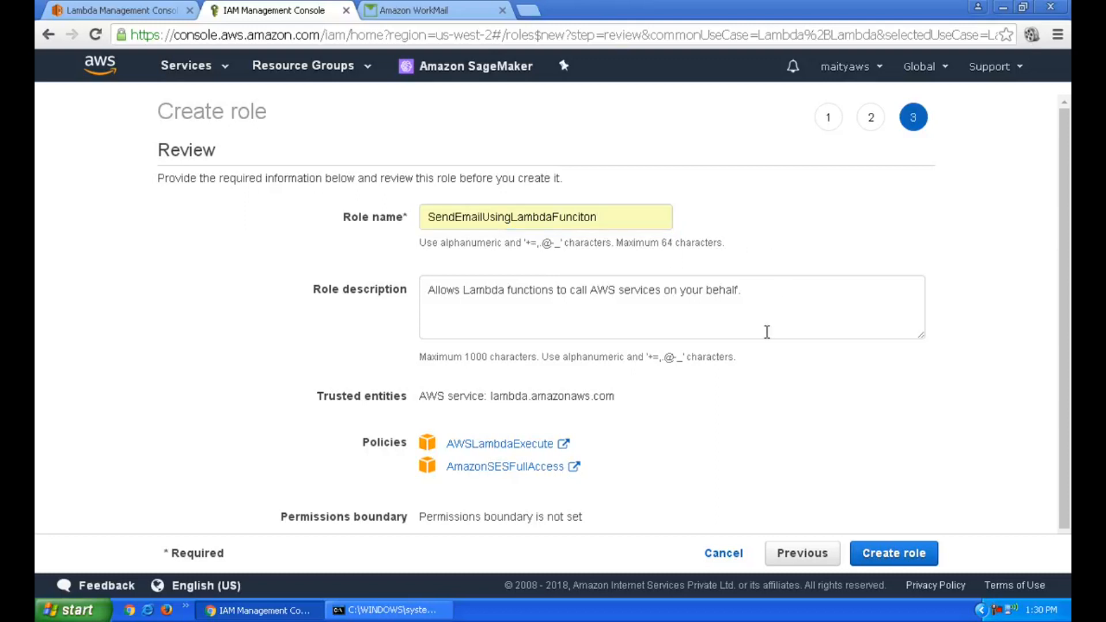
left_click(882, 554)
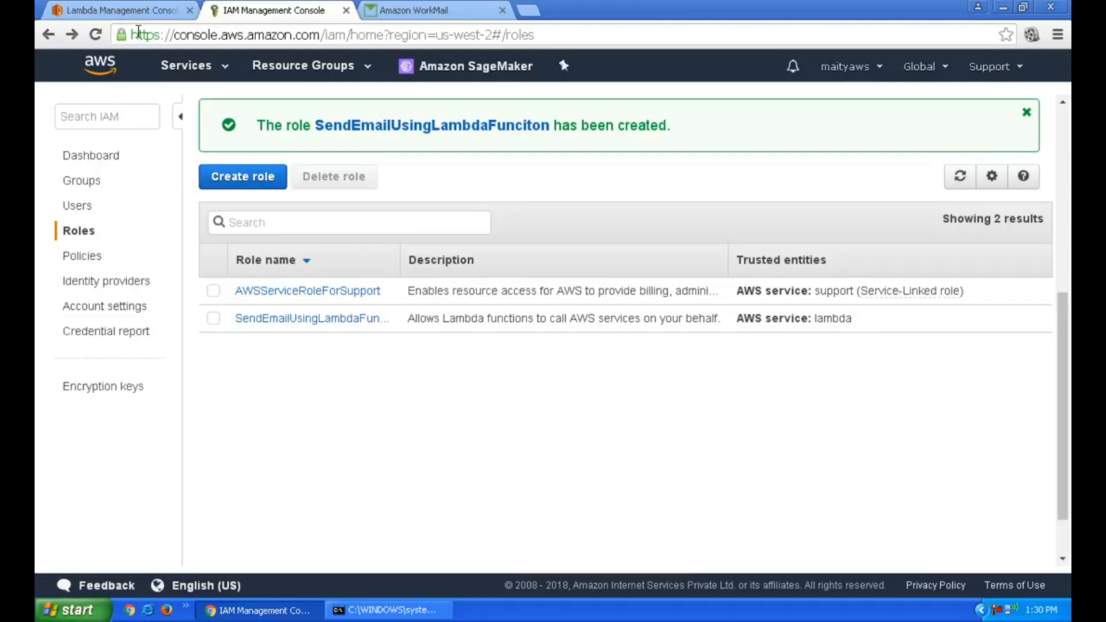
left_click(139, 13)
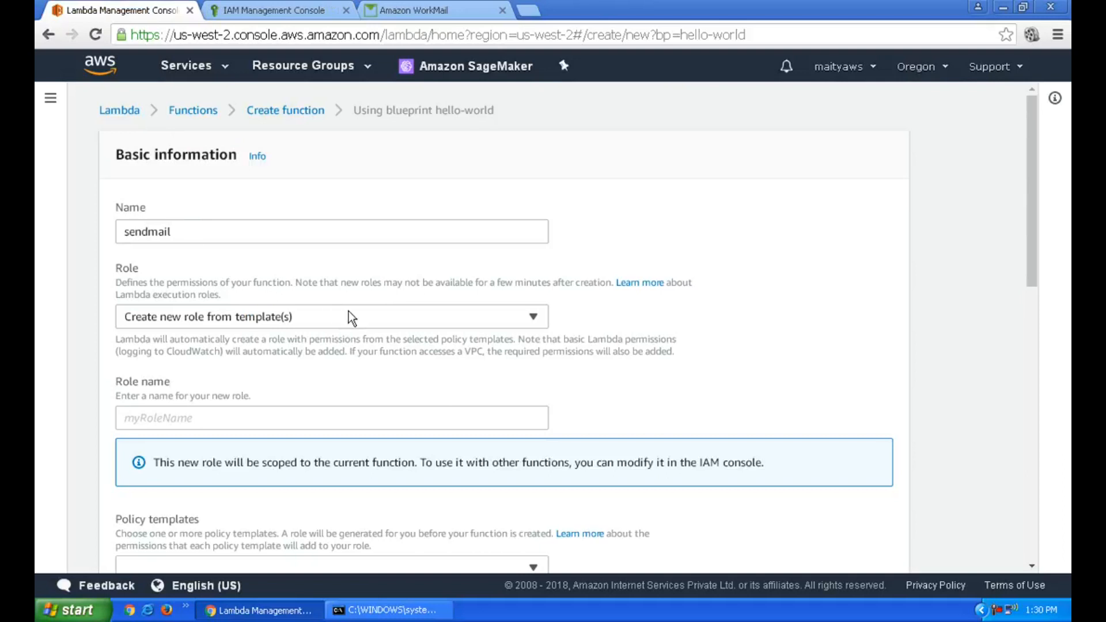
Refresh the Lambda role list and enter sendmail as the function name
scroll(348, 311, "down", 2)
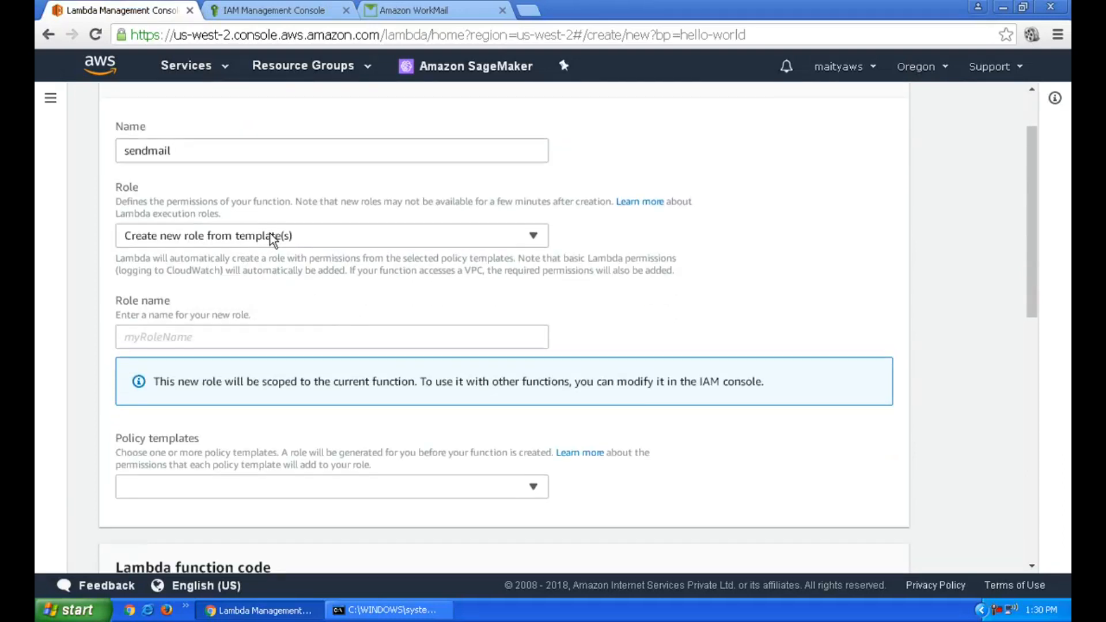
scroll(271, 235, "up", 2)
left_click(269, 232)
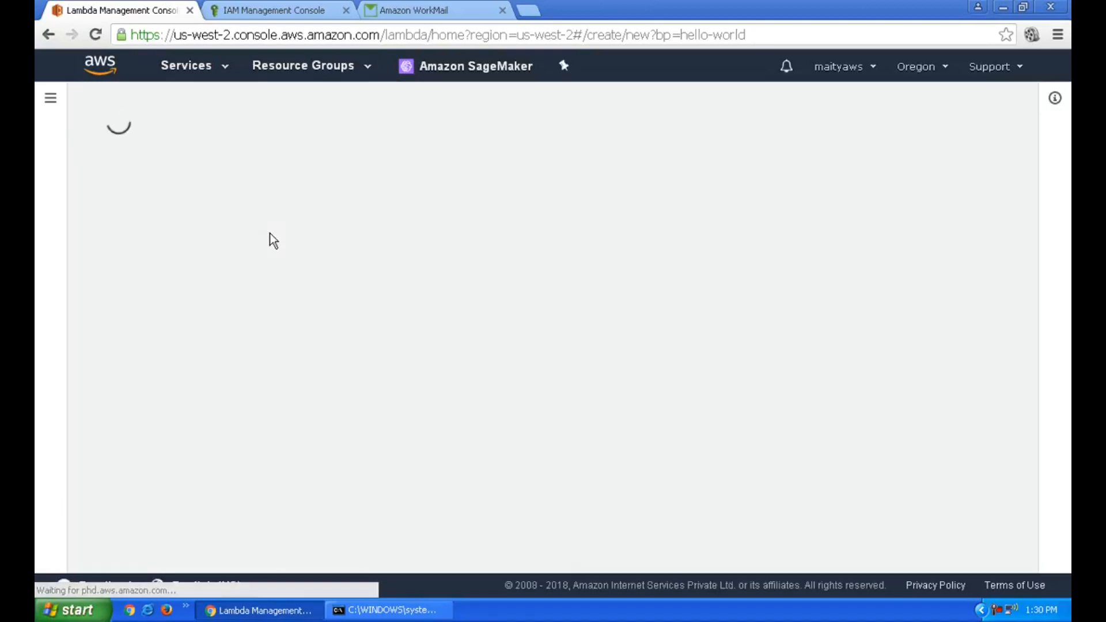
scroll(285, 236, "down", 1)
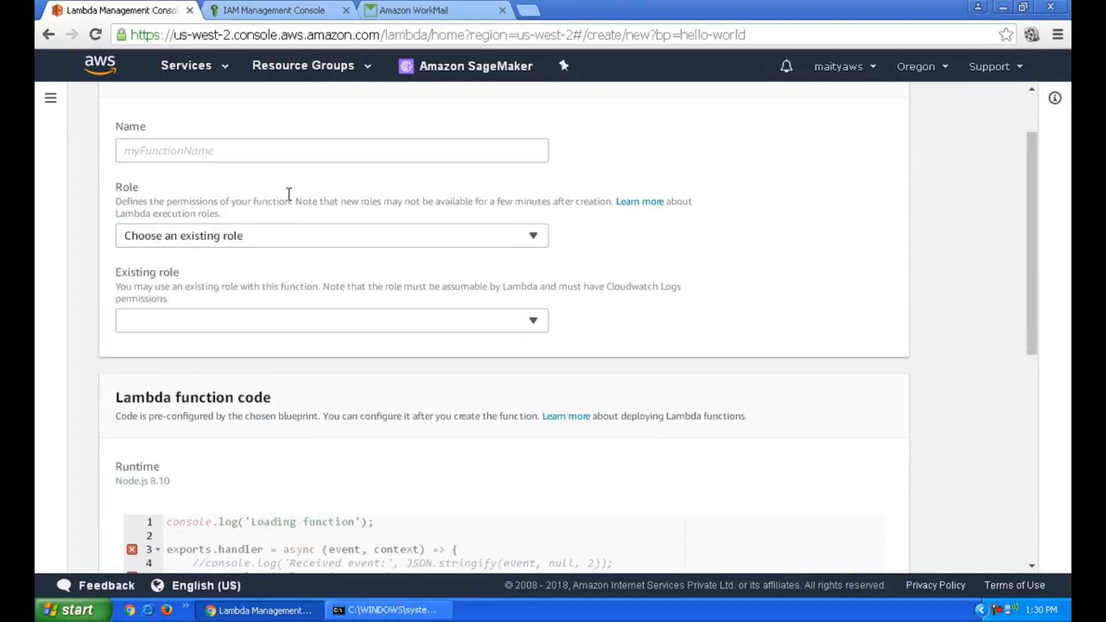
left_click(291, 148)
type("sen")
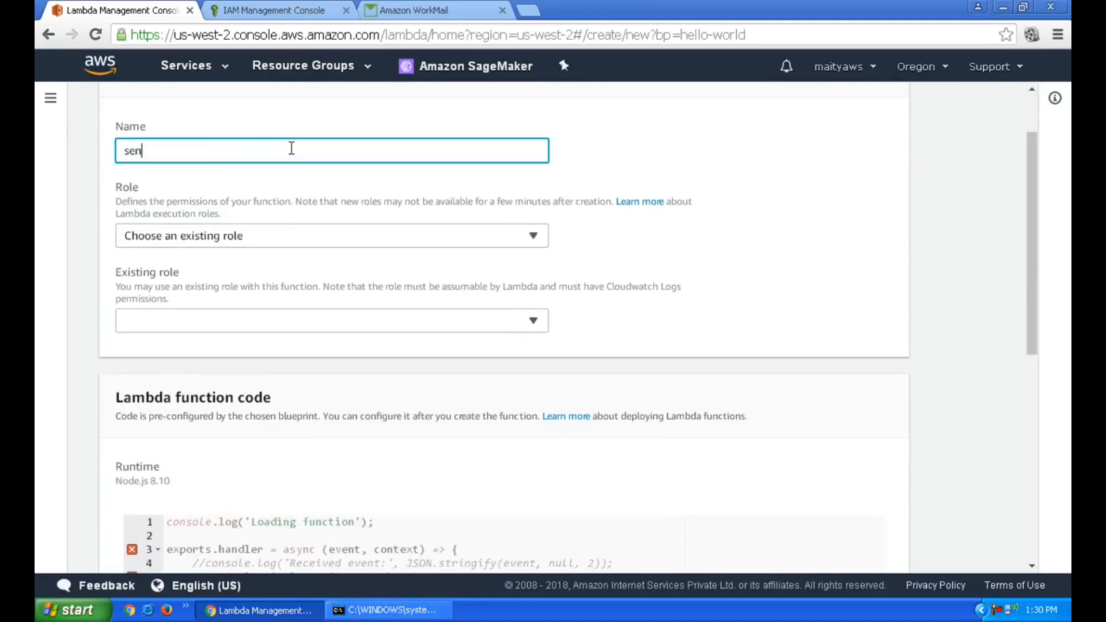
type("dmail")
Assign the existing role SendEmailUsingLambdaFunciton and create the sendmail function
left_click(369, 316)
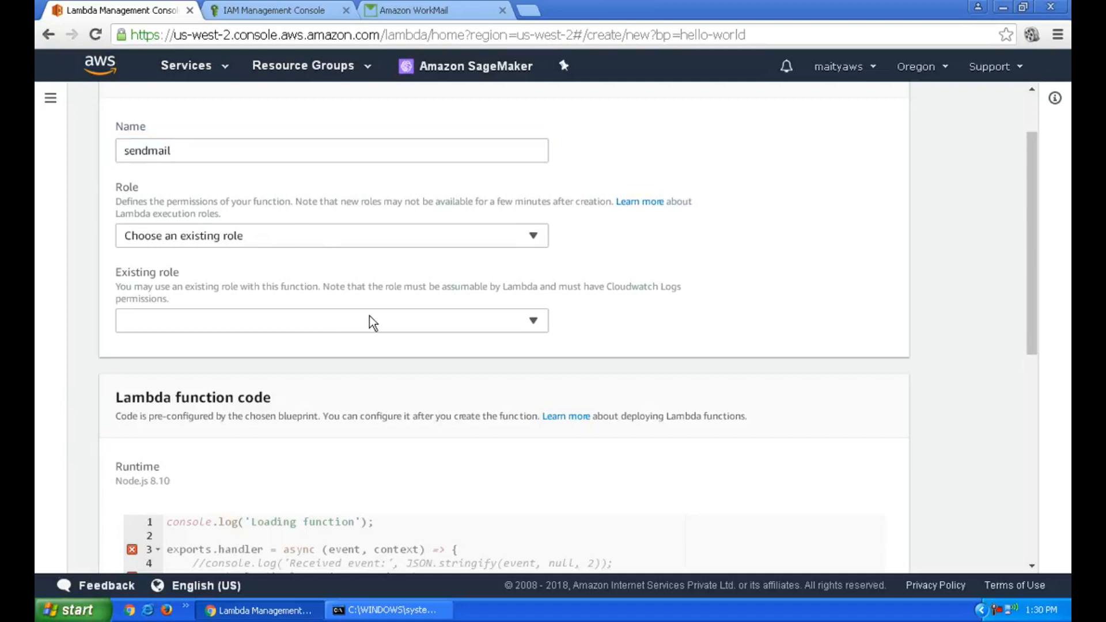
left_click(372, 321)
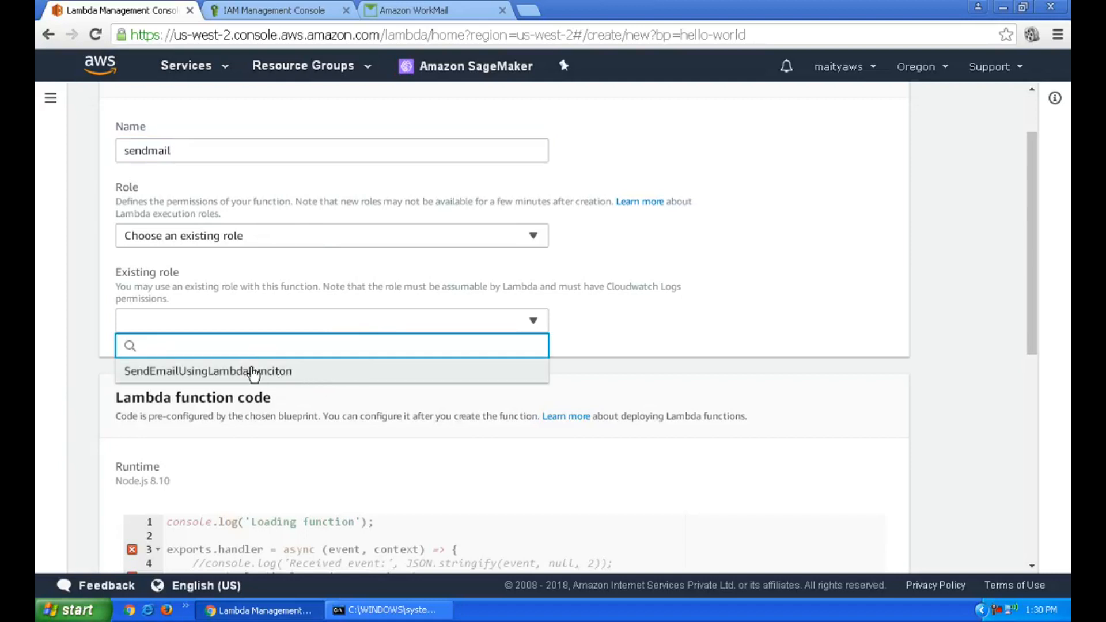
left_click(279, 372)
scroll(678, 333, "down", 8)
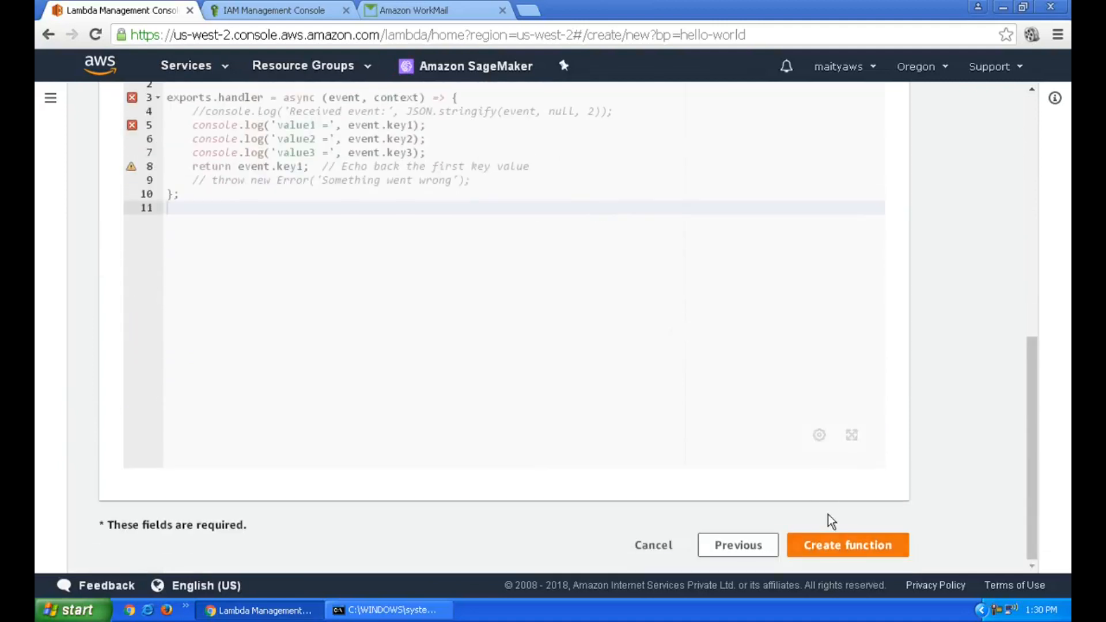
left_click(828, 547)
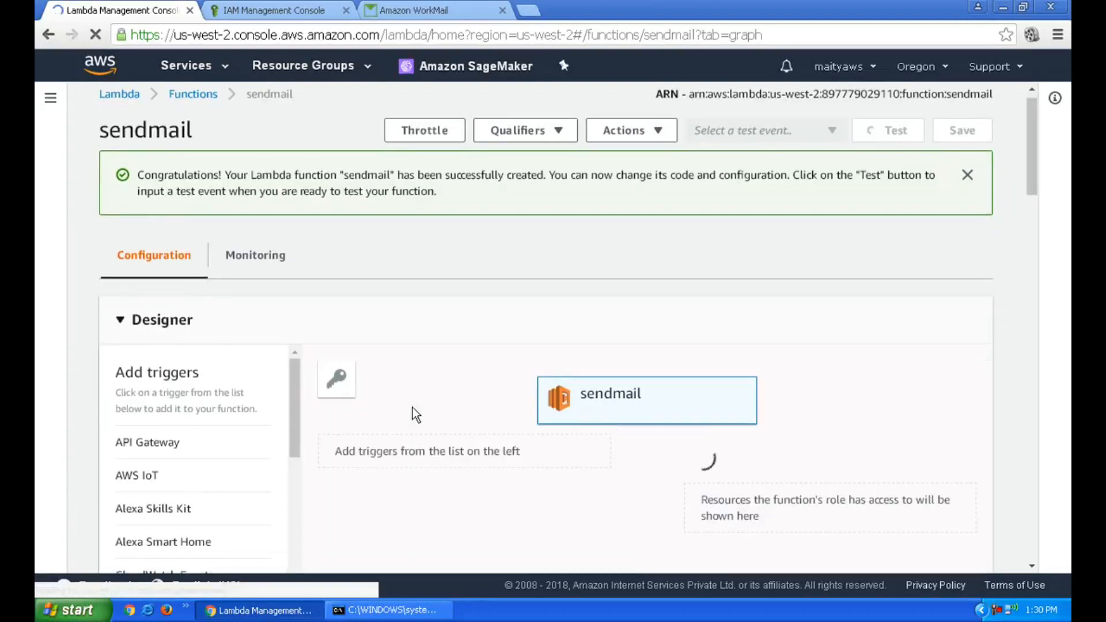
Delete all the hello-world blueprint code from the sendmail function's index.js editor
scroll(413, 407, "down", 3)
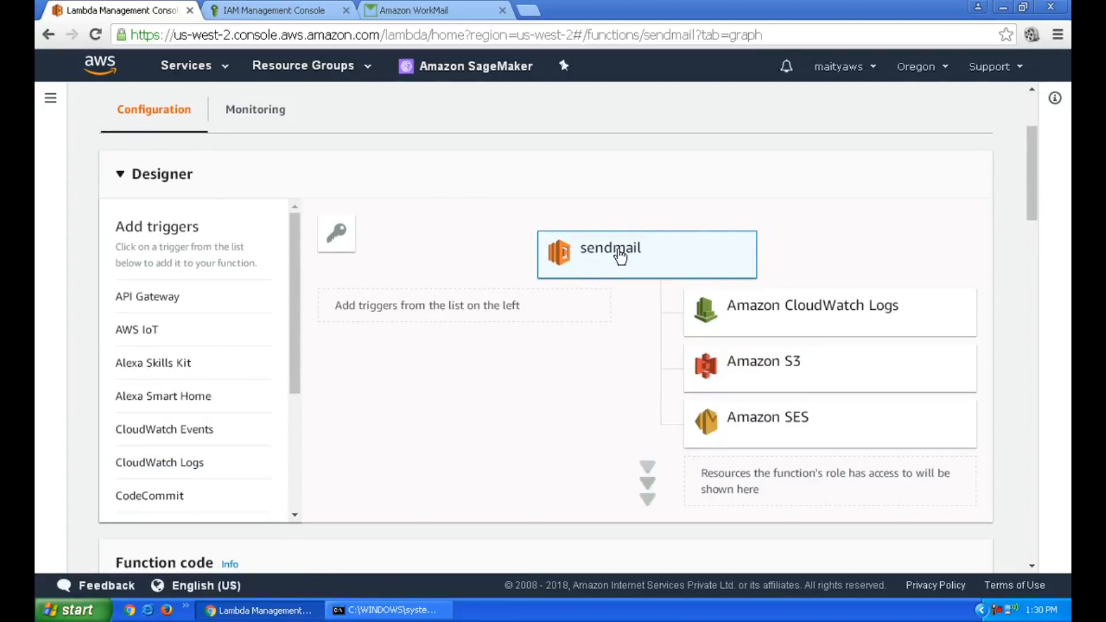
scroll(591, 461, "down", 5)
scroll(590, 459, "down", 3)
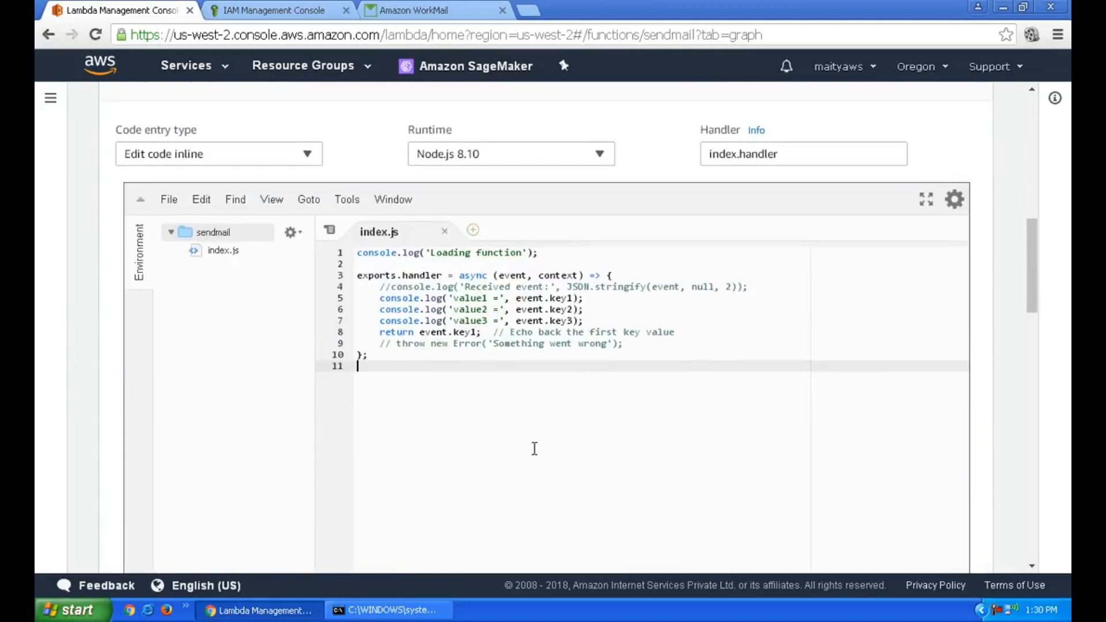
key("ctrl+a")
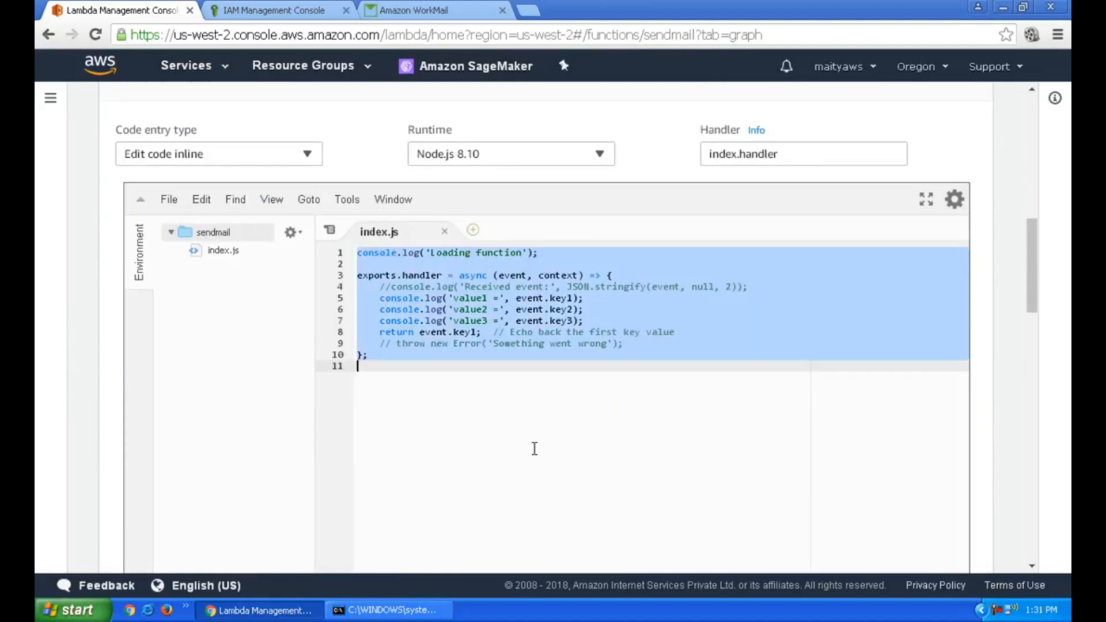
key("Delete")
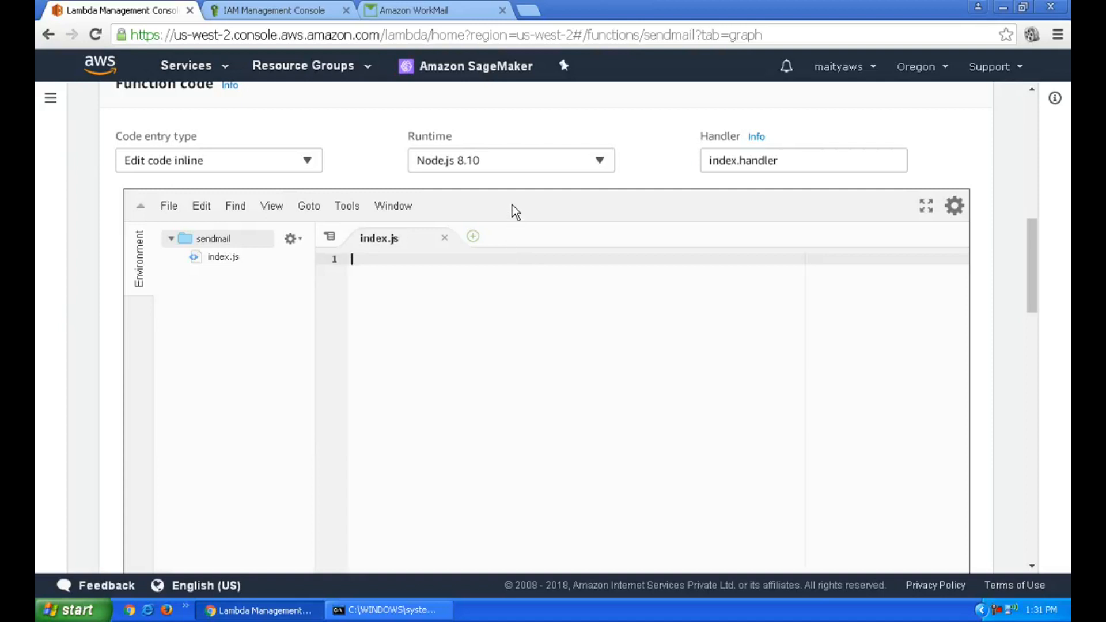
Copy the entire lambda.js code from Notepad++ and paste it into the sendmail function's index.js
left_click(288, 609)
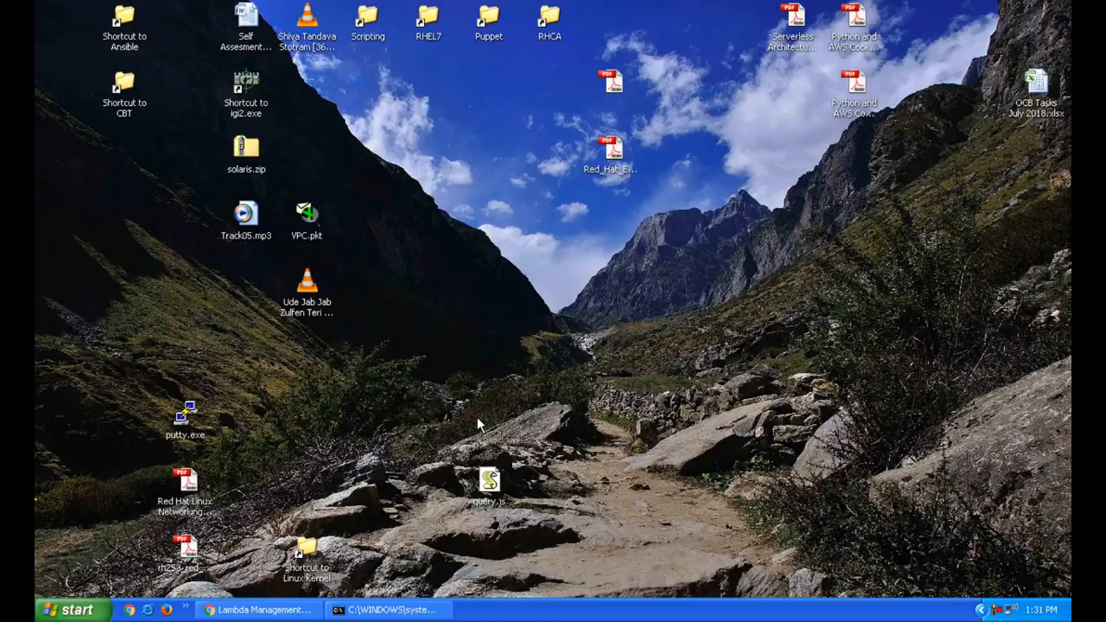
right_click(426, 81)
left_click(474, 144)
left_click(478, 384)
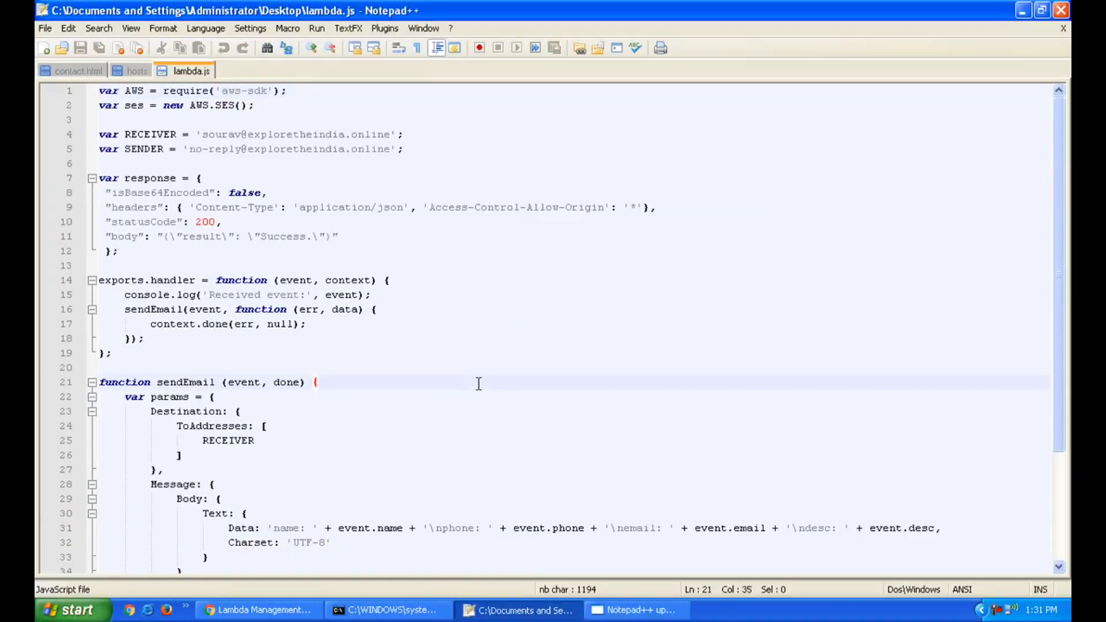
left_click(598, 343)
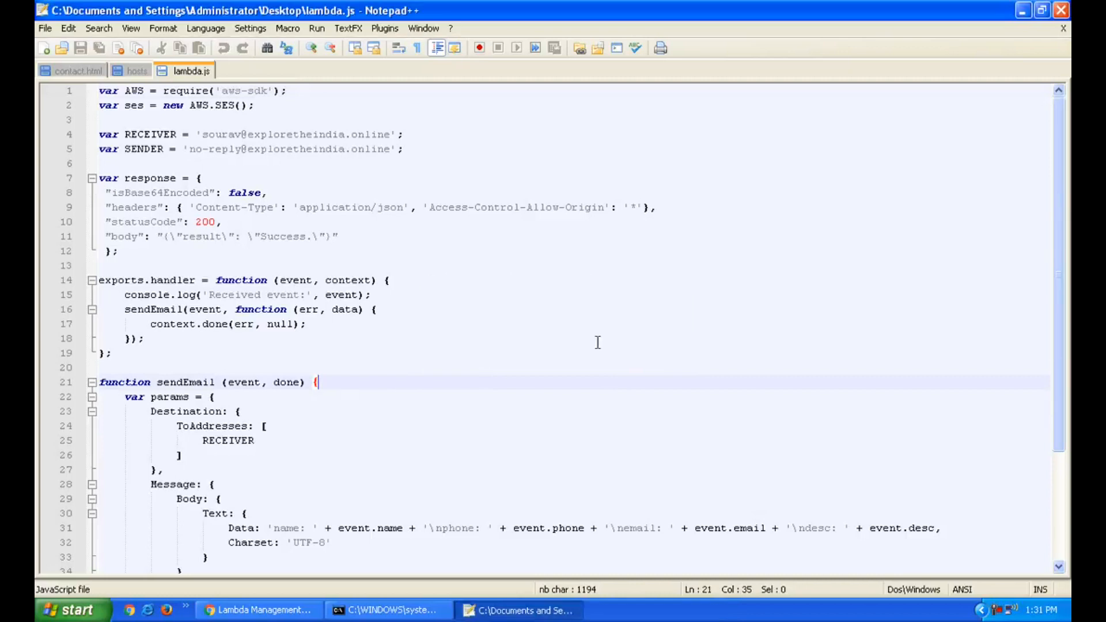
key("ctrl+a")
key("ctrl+c")
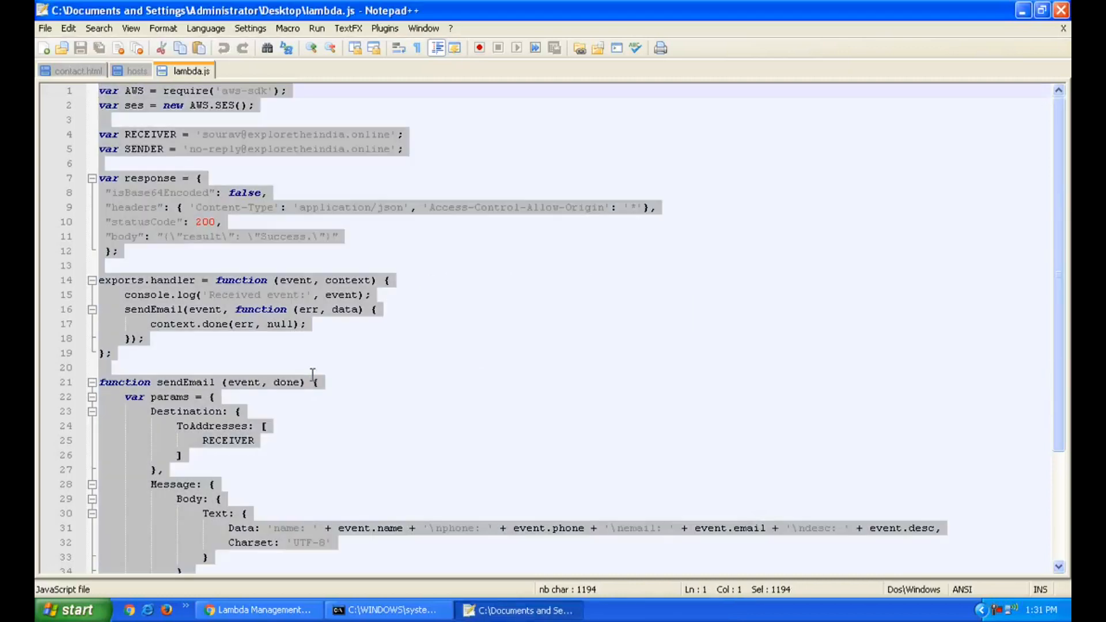
left_click(294, 612)
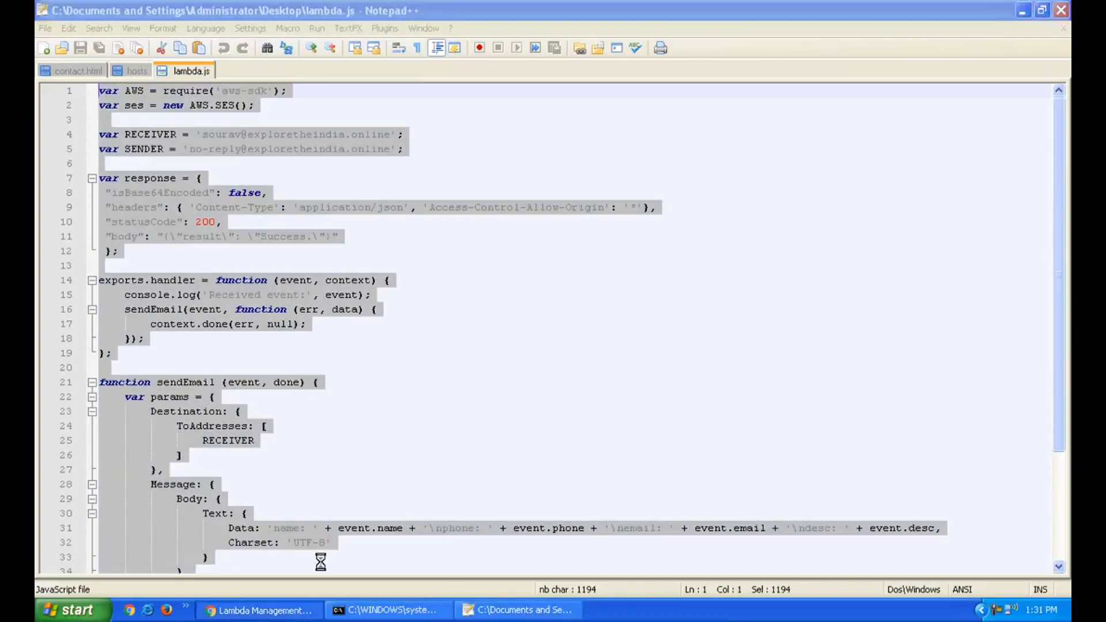
key("ctrl+v")
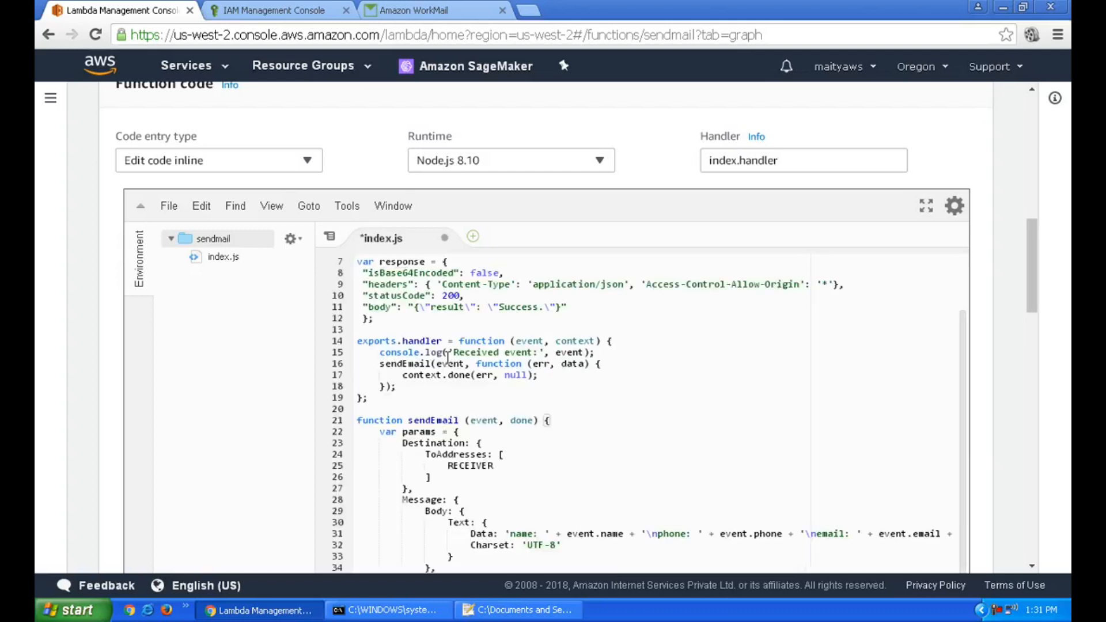
Change the sendmail function's runtime from Node.js 8.10 to Node.js 6.10
left_click(523, 466)
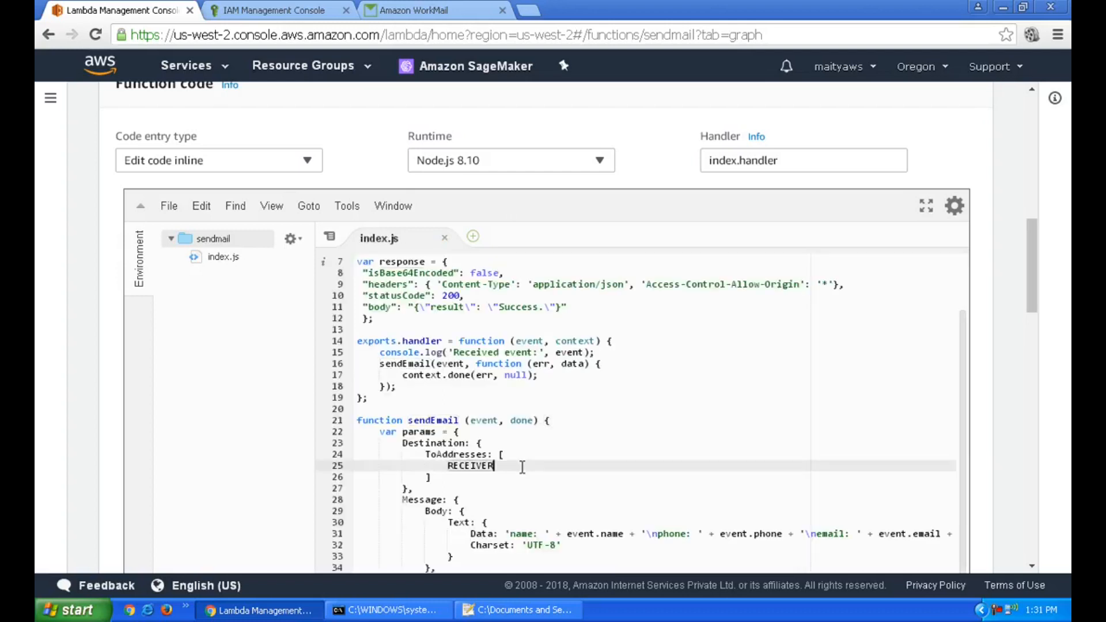
key("ctrl+Home")
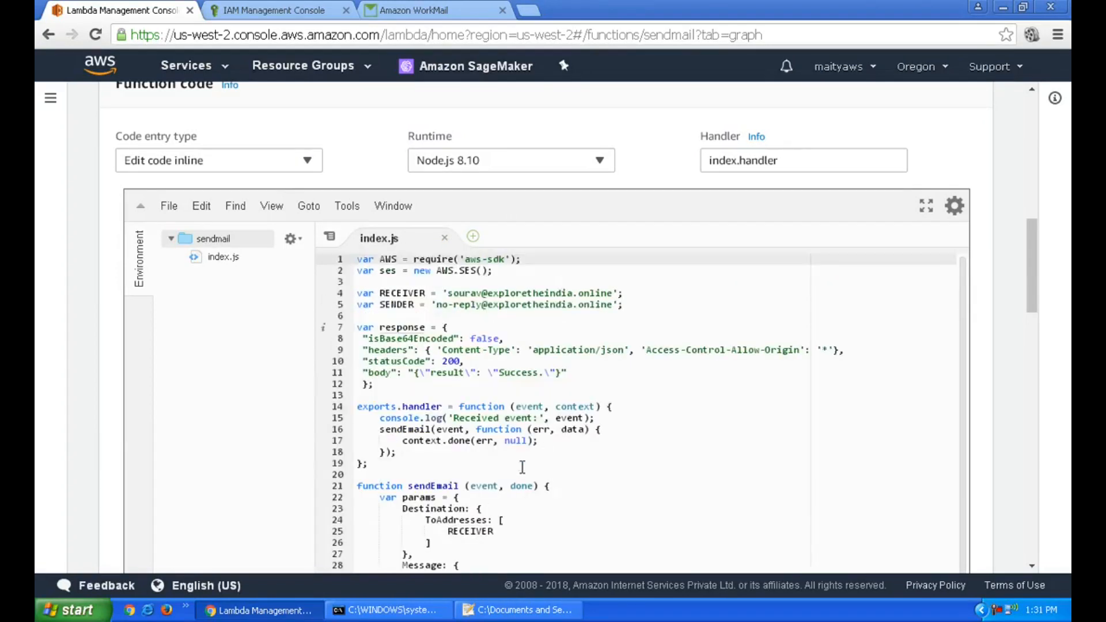
left_click(549, 168)
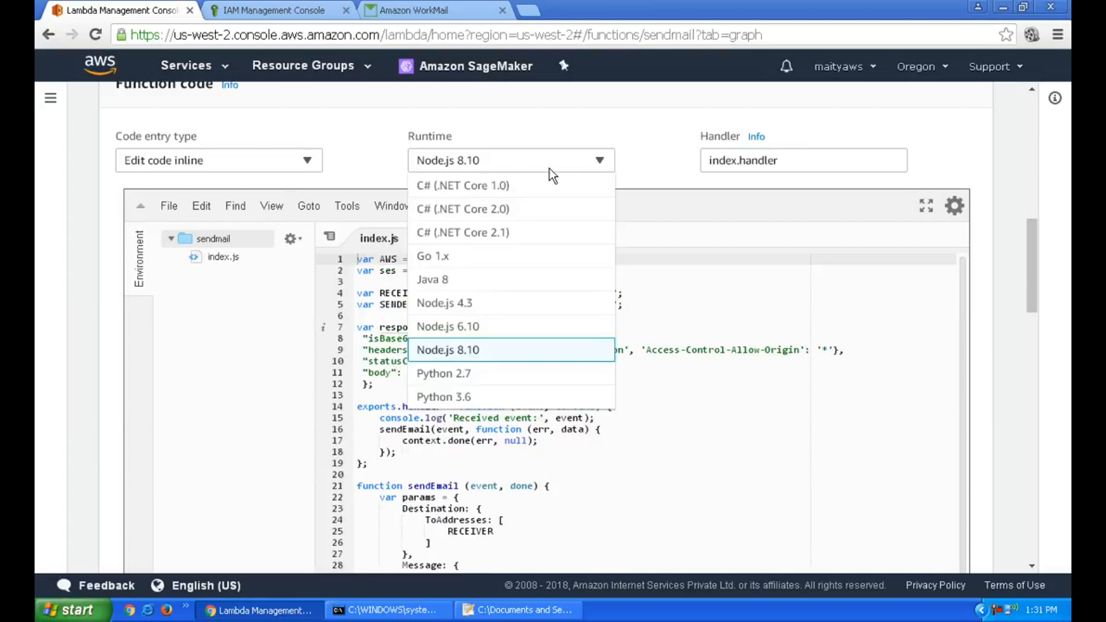
left_click(533, 327)
left_click(626, 403)
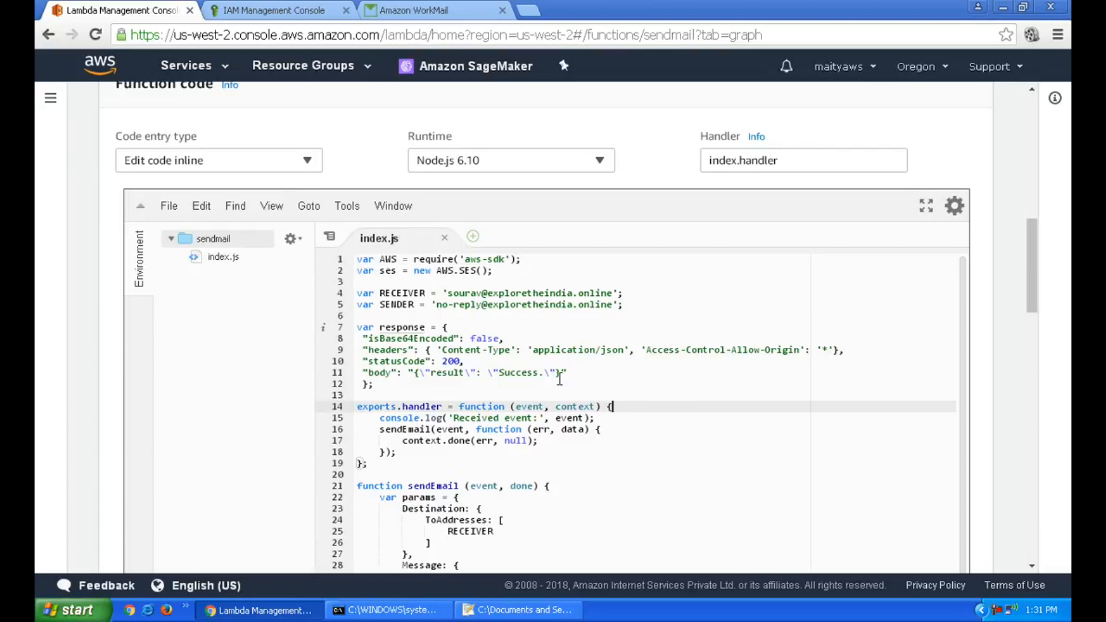
scroll(573, 382, "down", 2)
scroll(574, 382, "up", 4)
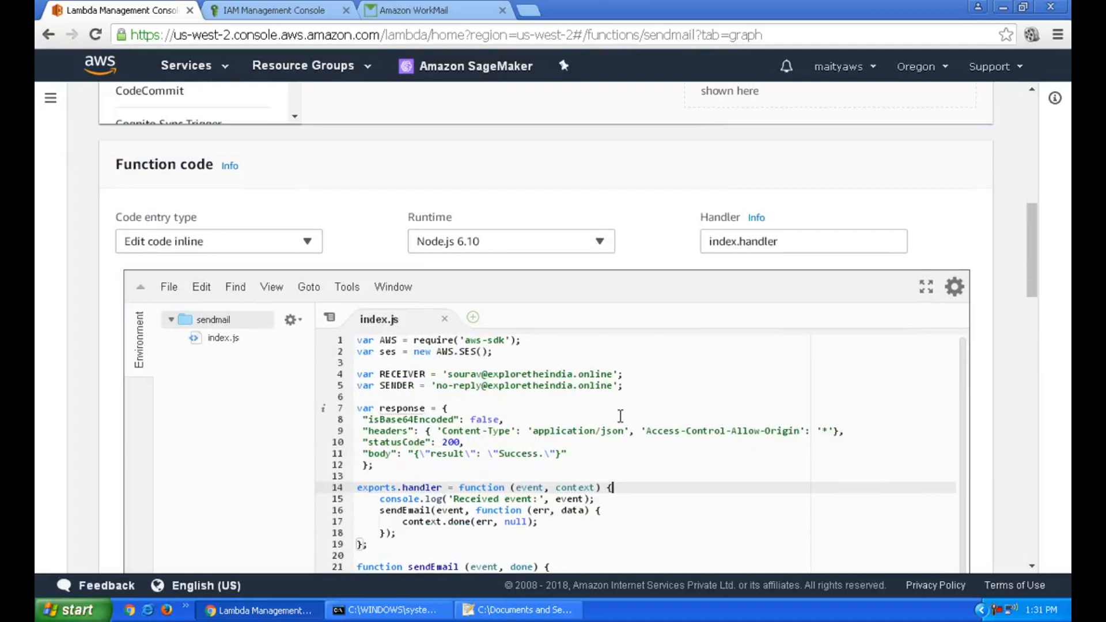
left_click(457, 375)
double_click(526, 375)
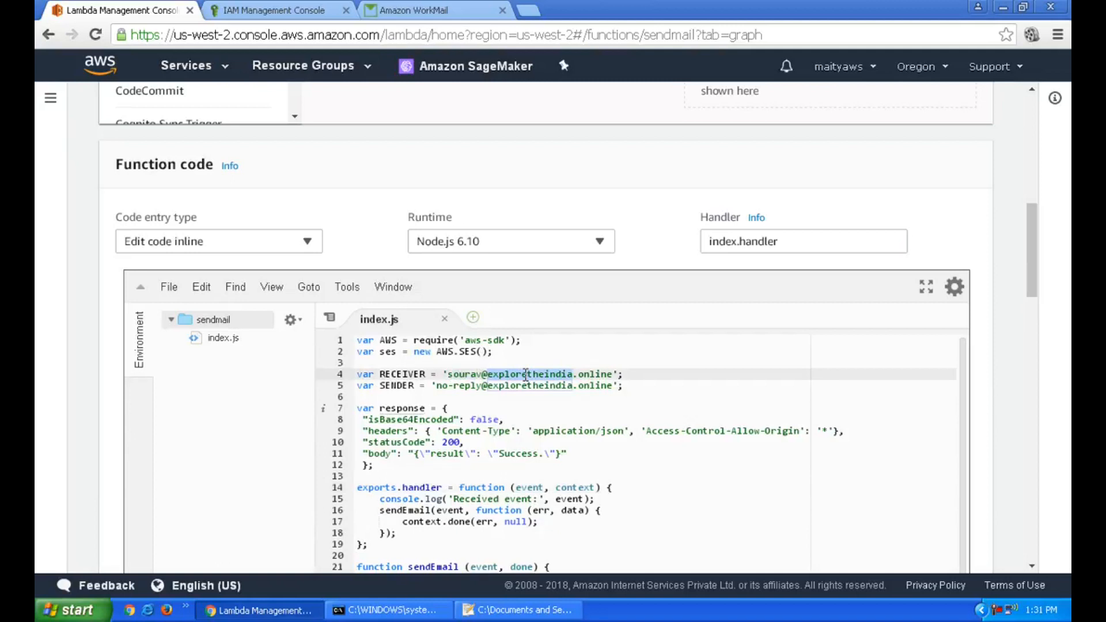
left_click_drag(447, 375, 615, 375)
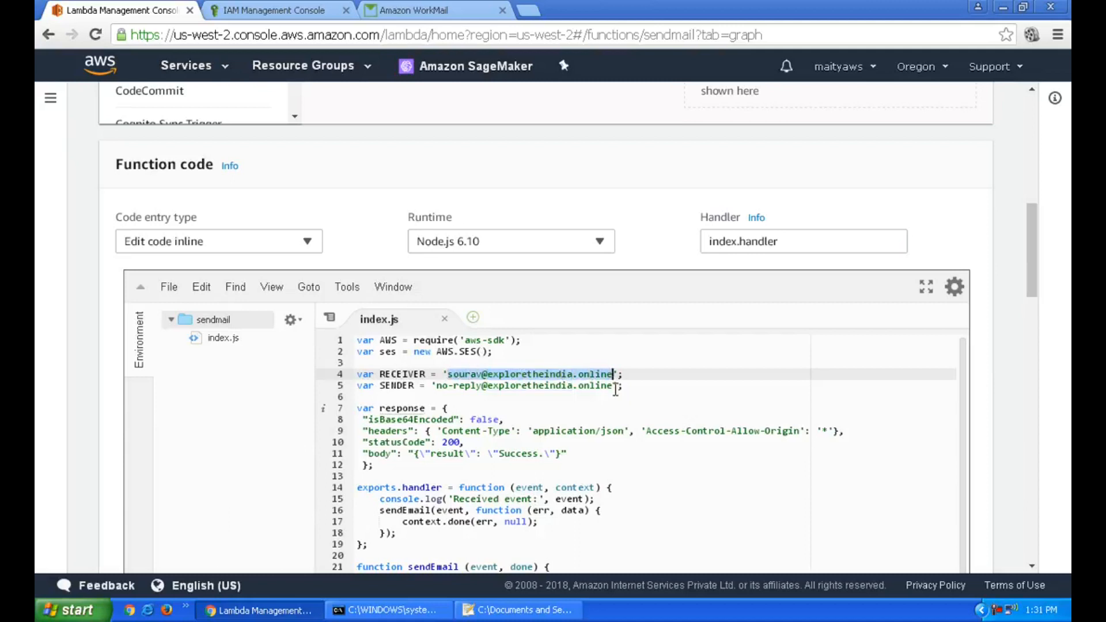
scroll(650, 461, "up", 3)
scroll(648, 467, "down", 4)
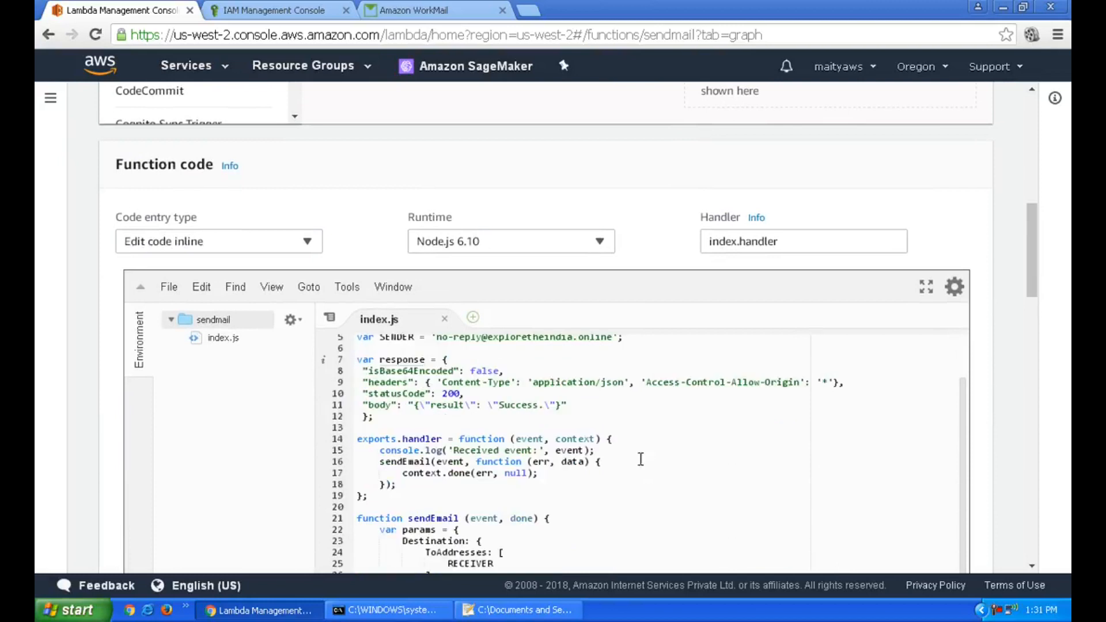
scroll(649, 466, "up", 2)
scroll(354, 222, "down", 3)
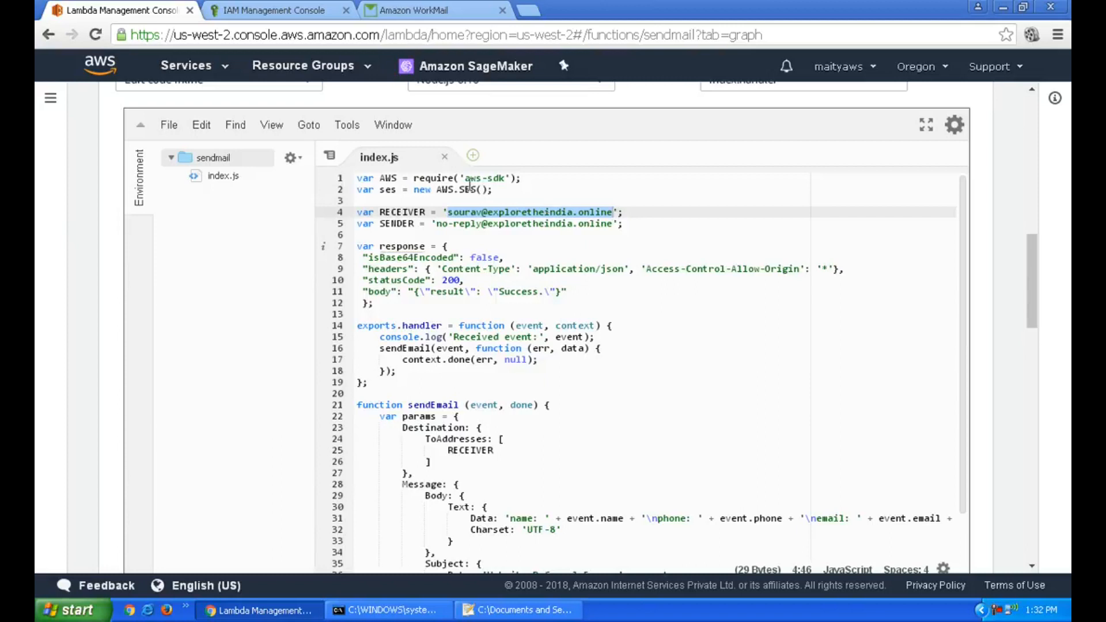
double_click(483, 189)
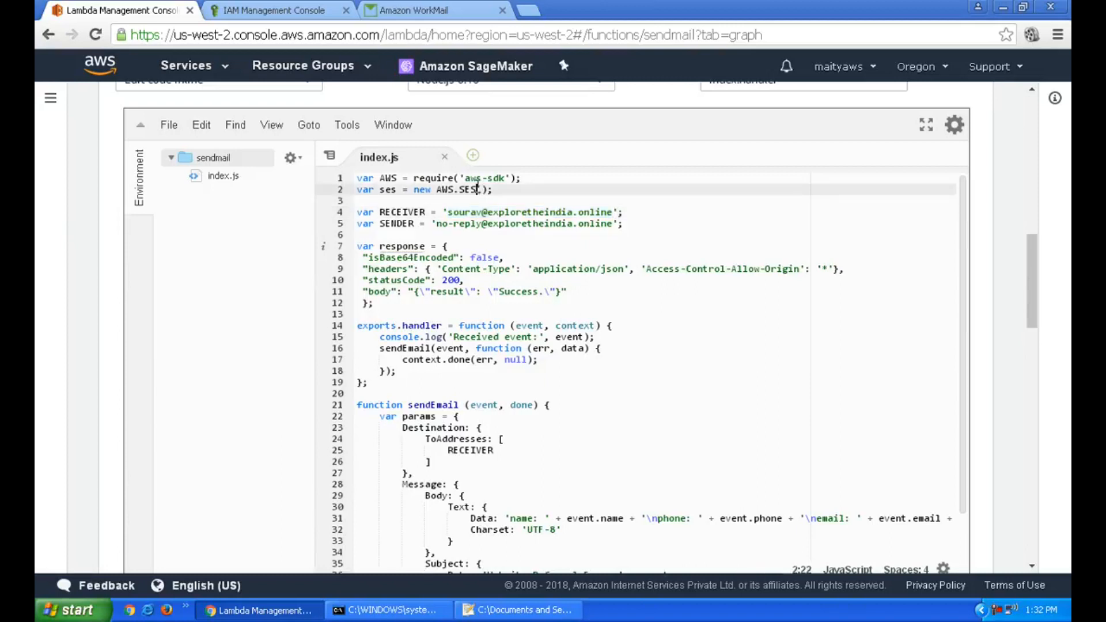
left_click(527, 223)
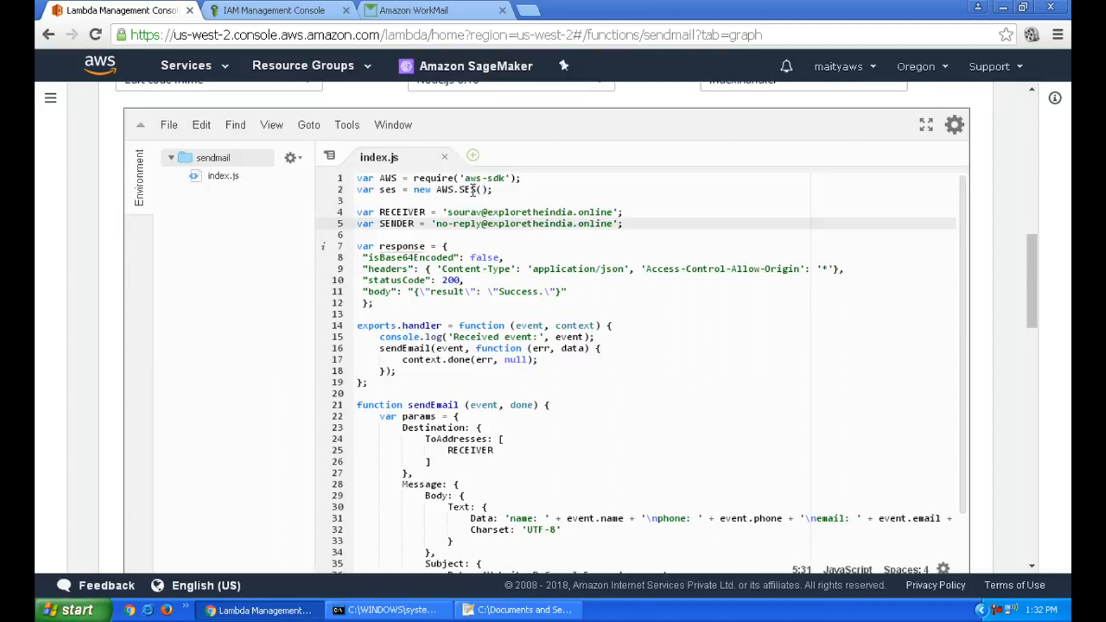
scroll(560, 291, "down", 1)
scroll(559, 291, "up", 1)
left_click_drag(374, 303, 356, 246)
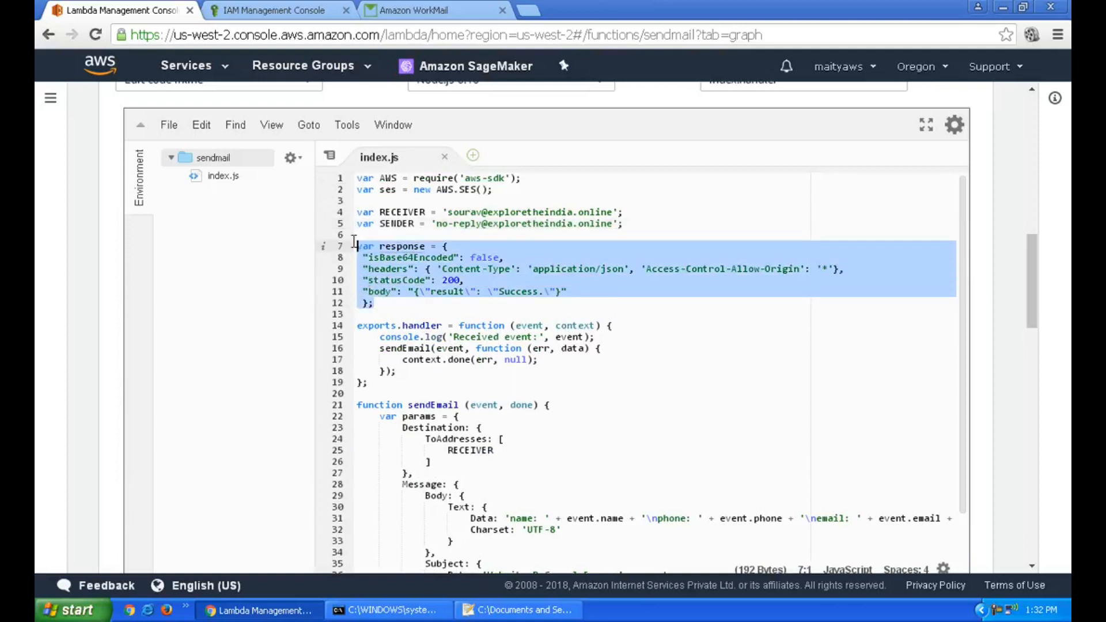
left_click(615, 316)
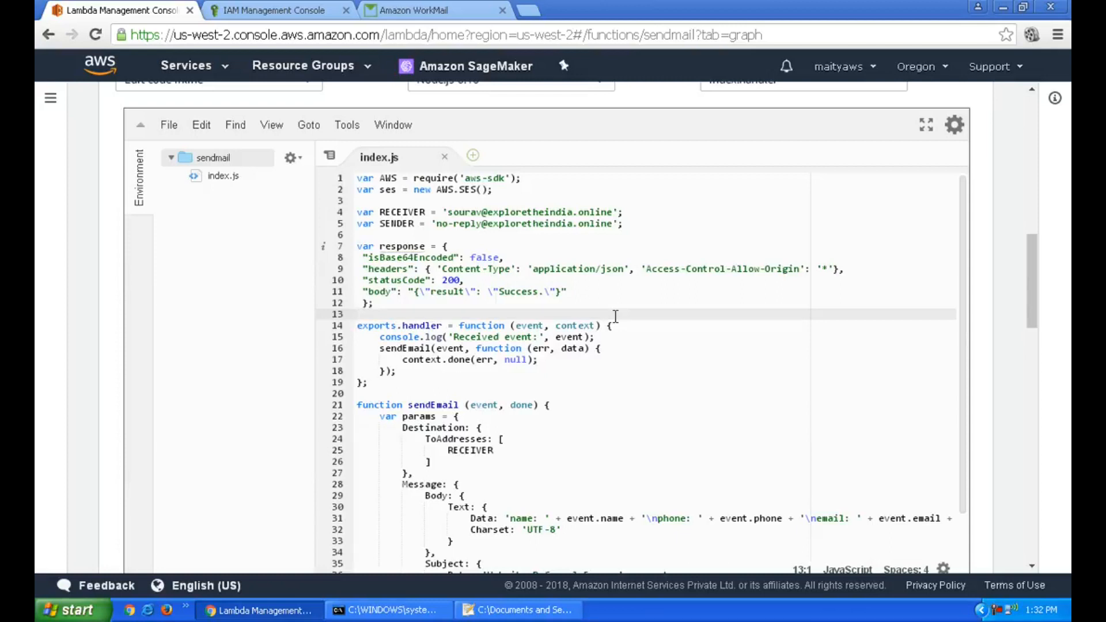
scroll(604, 335, "down", 3)
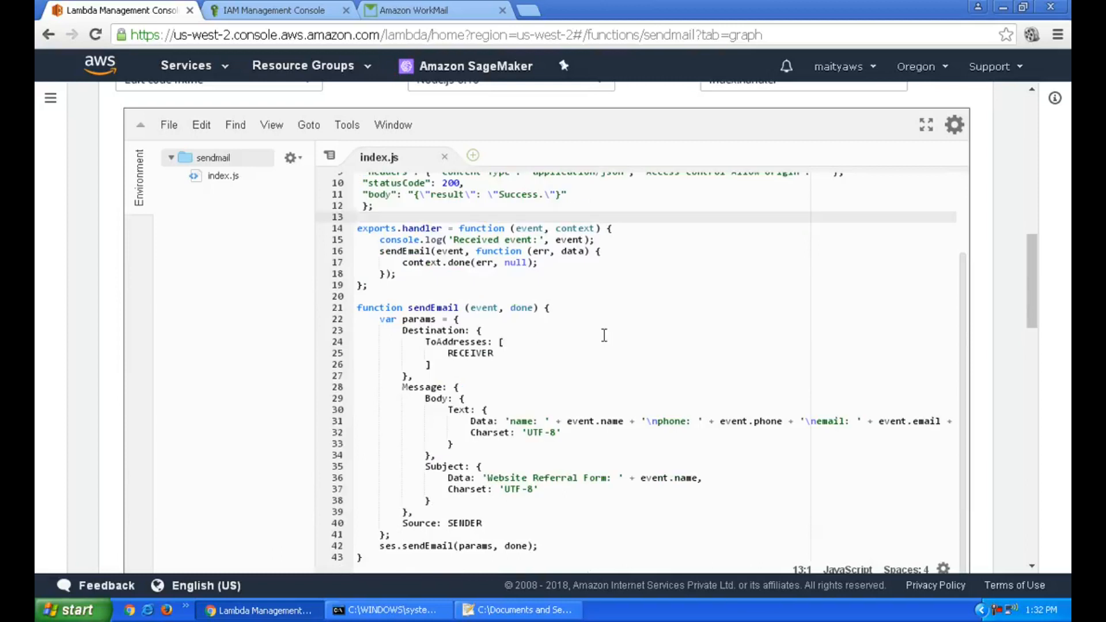
left_click_drag(358, 229, 375, 292)
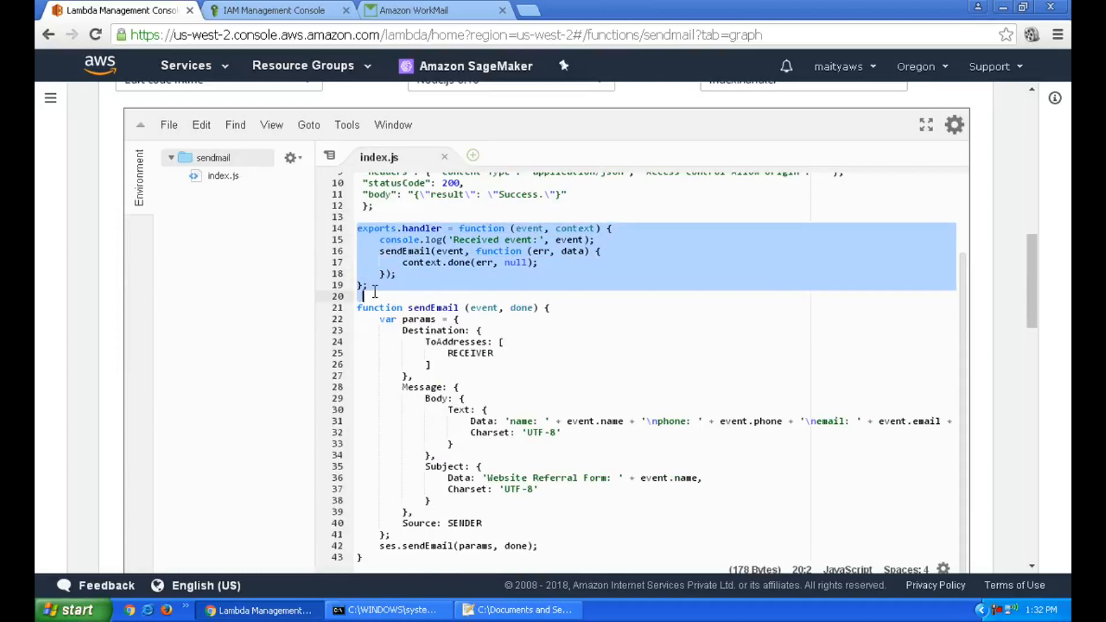
left_click(447, 286)
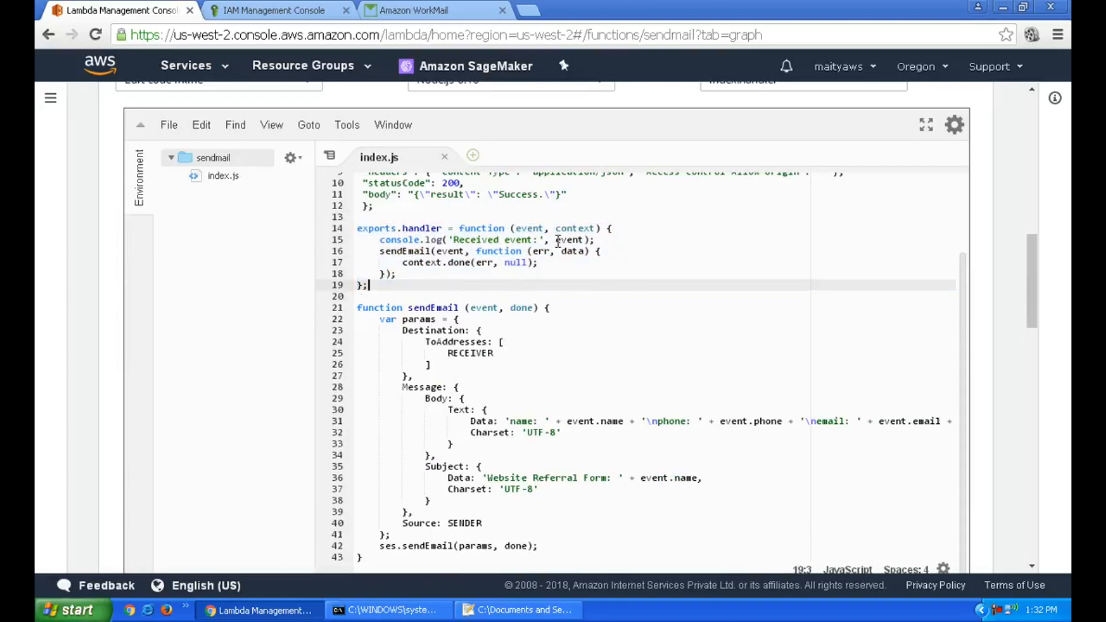
double_click(532, 230)
left_click(545, 277)
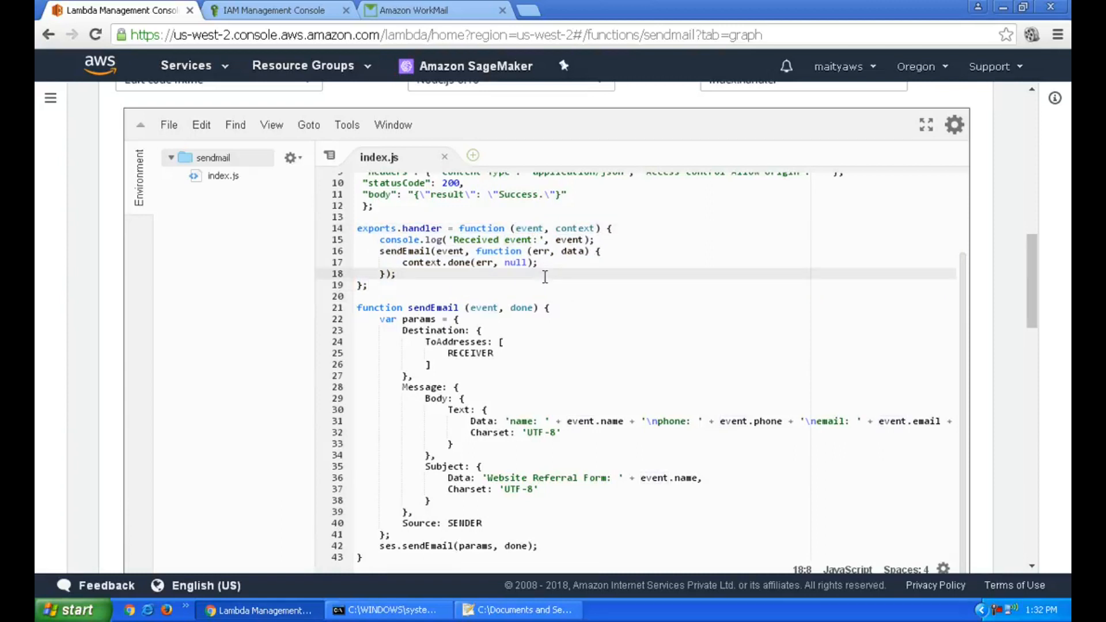
scroll(545, 277, "down", 3)
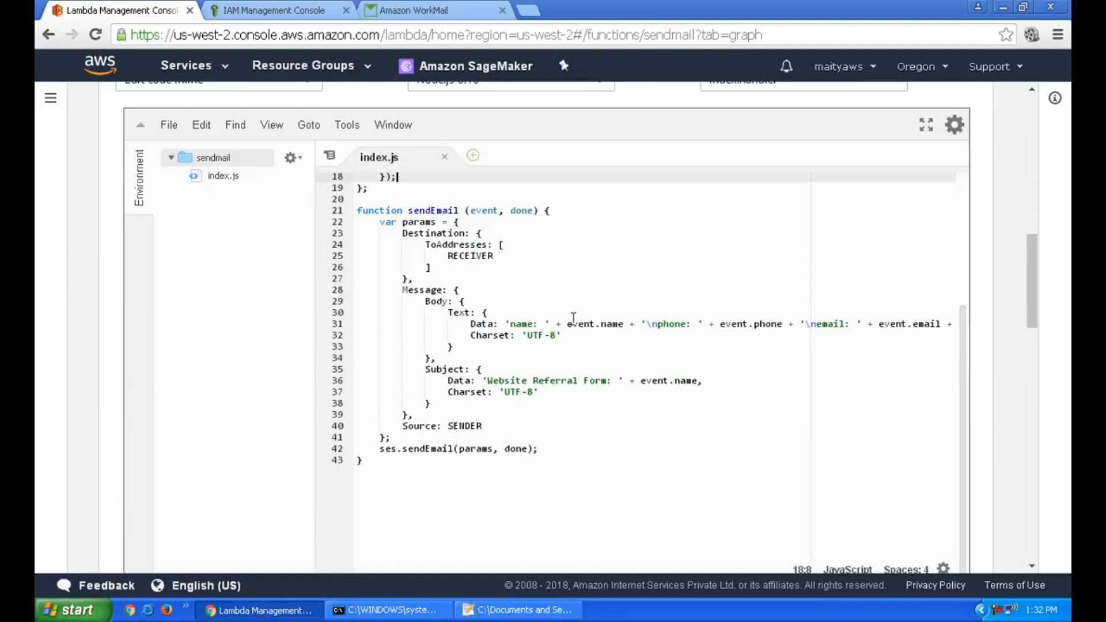
left_click_drag(566, 323, 625, 324)
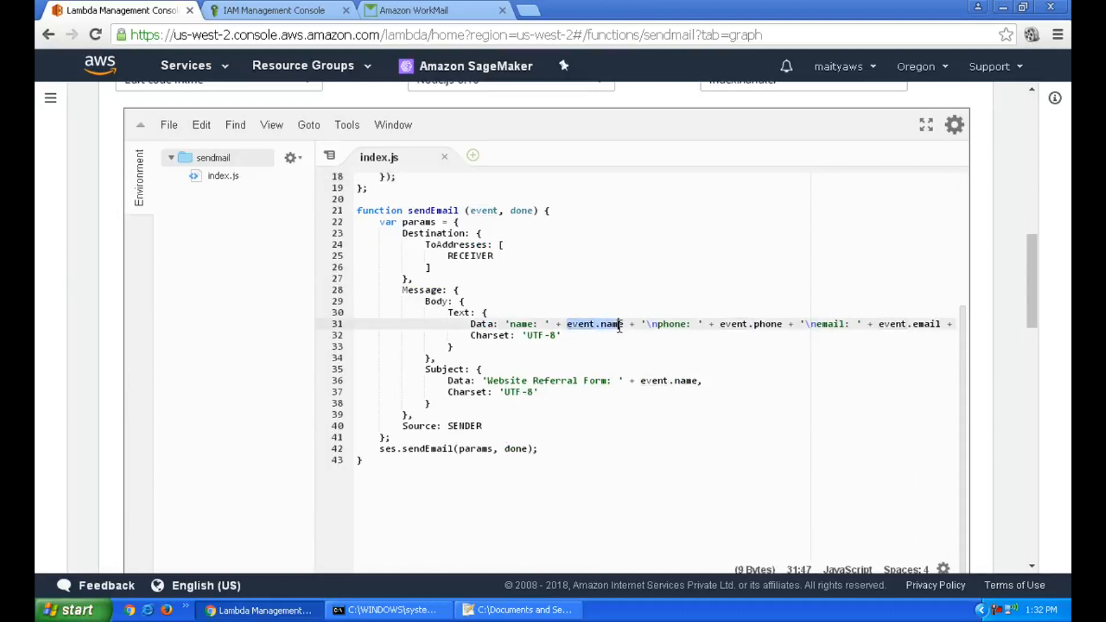
left_click(641, 348)
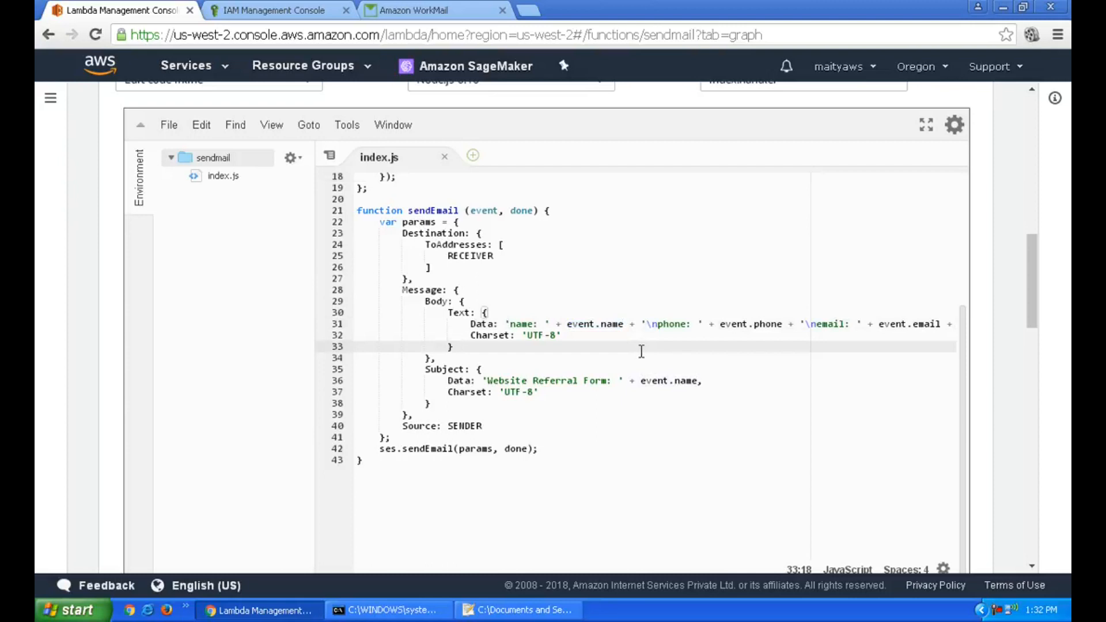
double_click(605, 324)
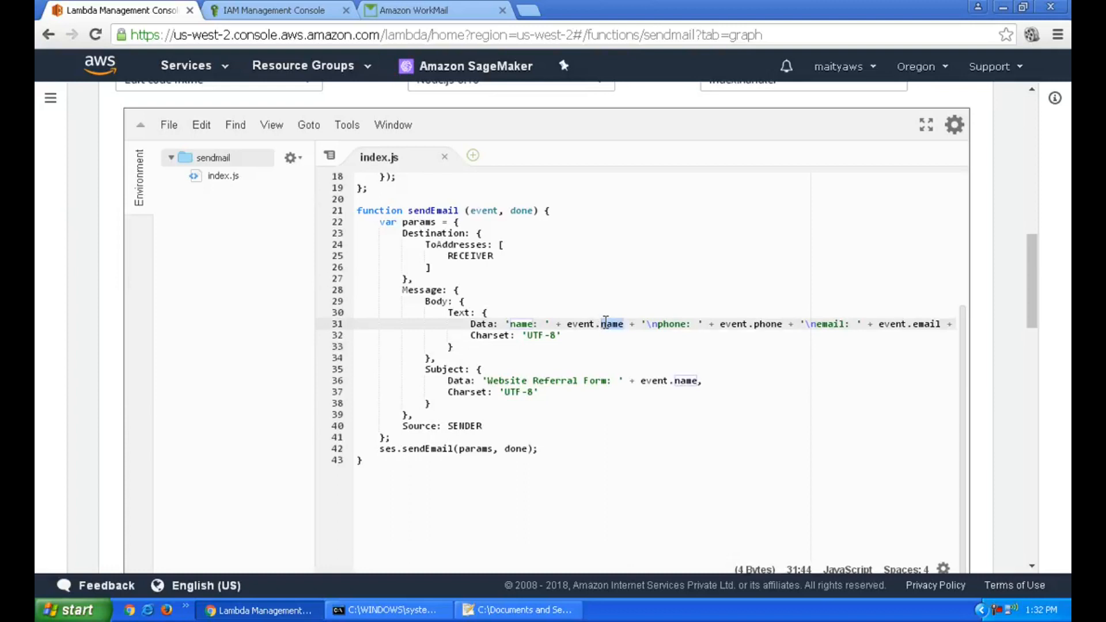
scroll(719, 356, "up", 2)
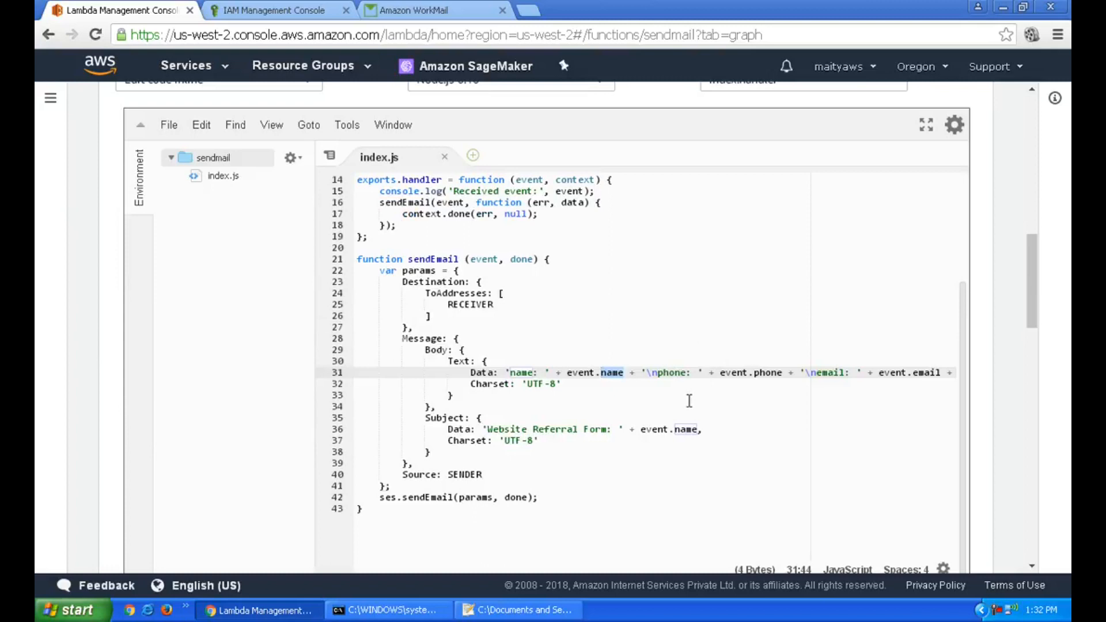
left_click(642, 398)
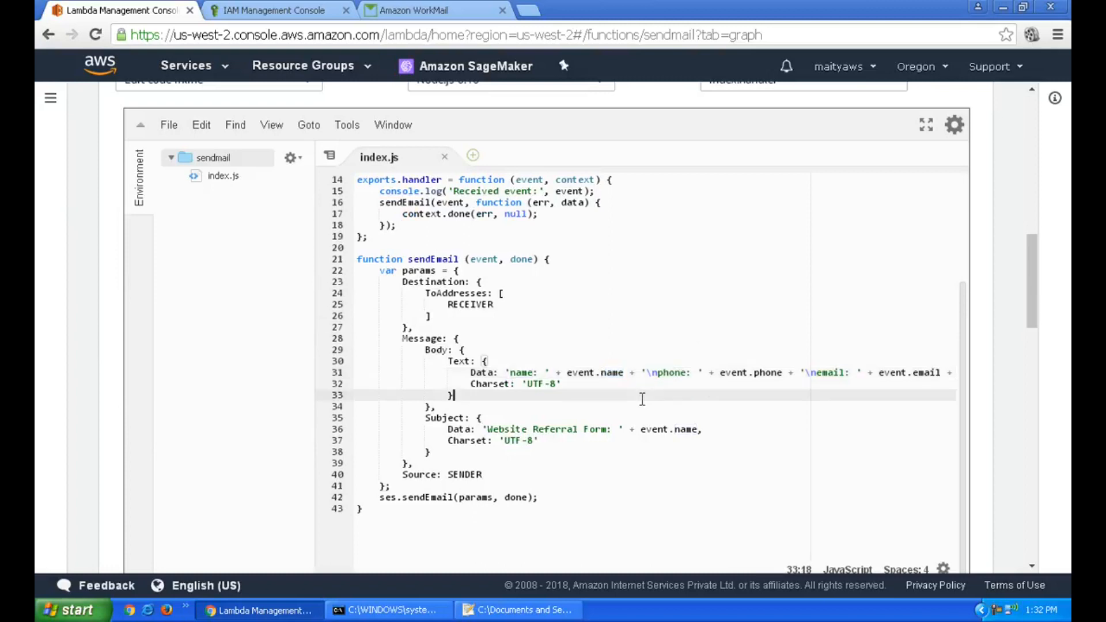
double_click(609, 372)
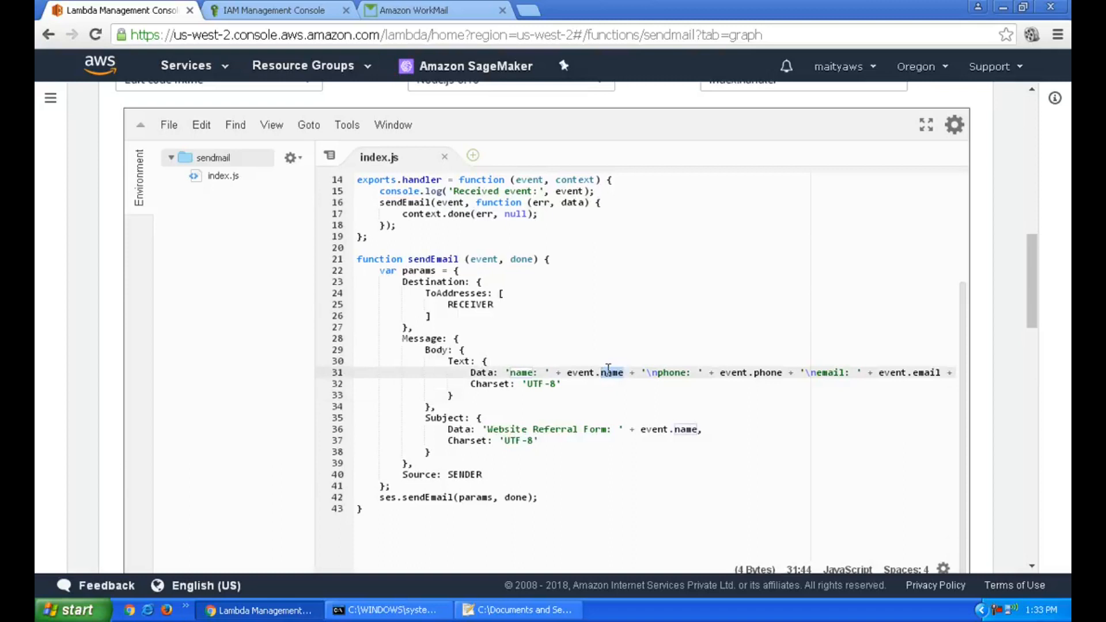
left_click(601, 372)
left_click_drag(505, 372, 852, 372)
left_click(919, 372)
key("Right")
key("Right")
key("Right")
key("Right")
key("Right")
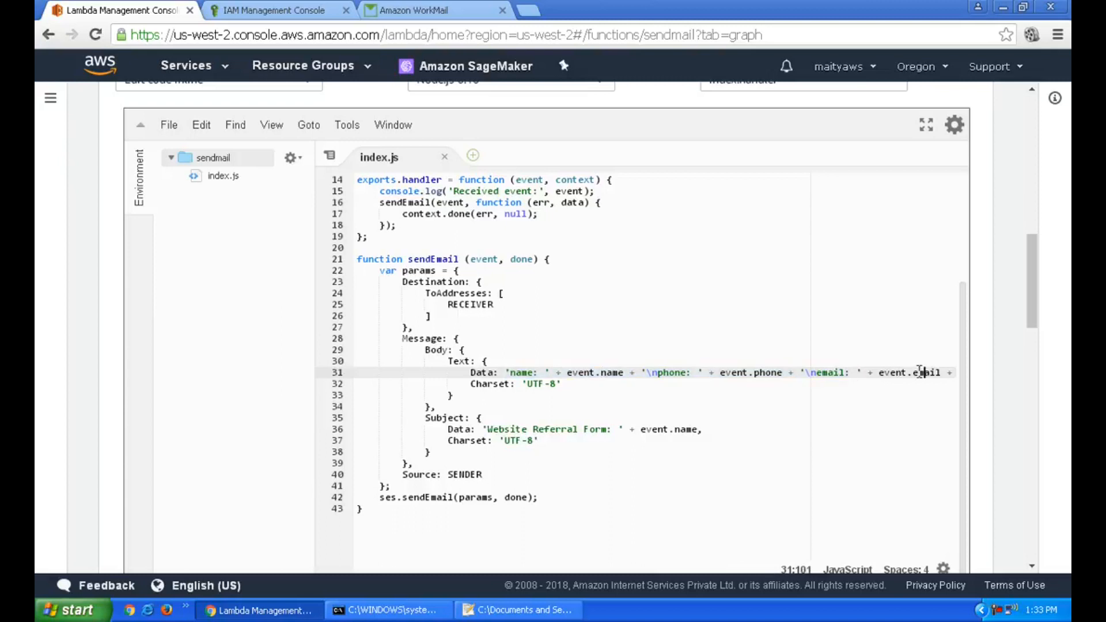
scroll(920, 371, "down", 1)
scroll(919, 372, "down", 1)
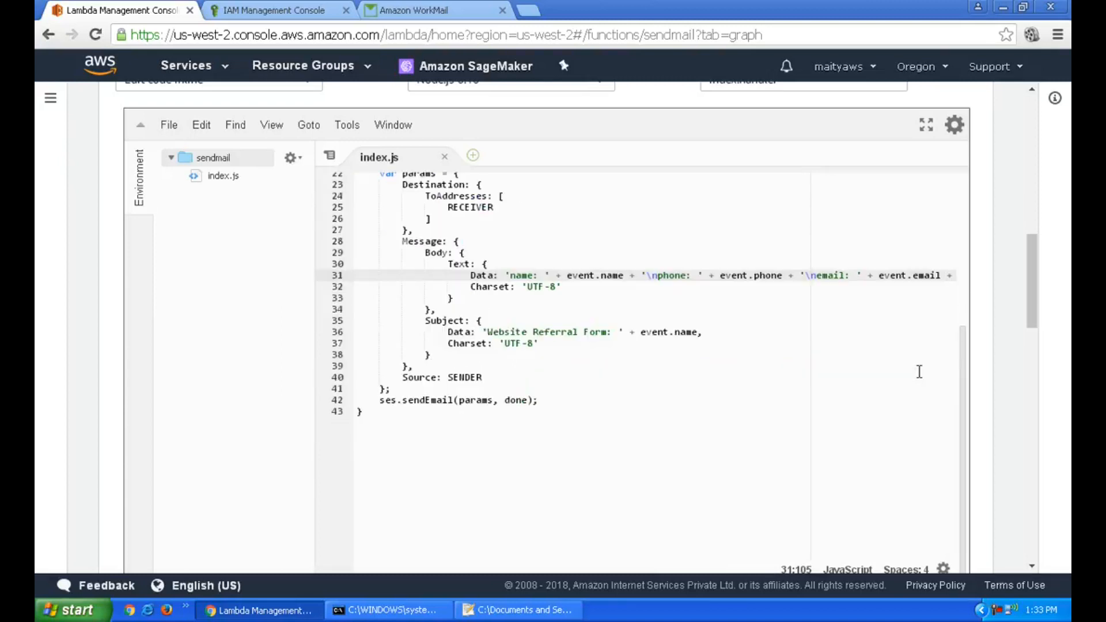
left_click_drag(374, 400, 553, 401)
left_click(580, 409)
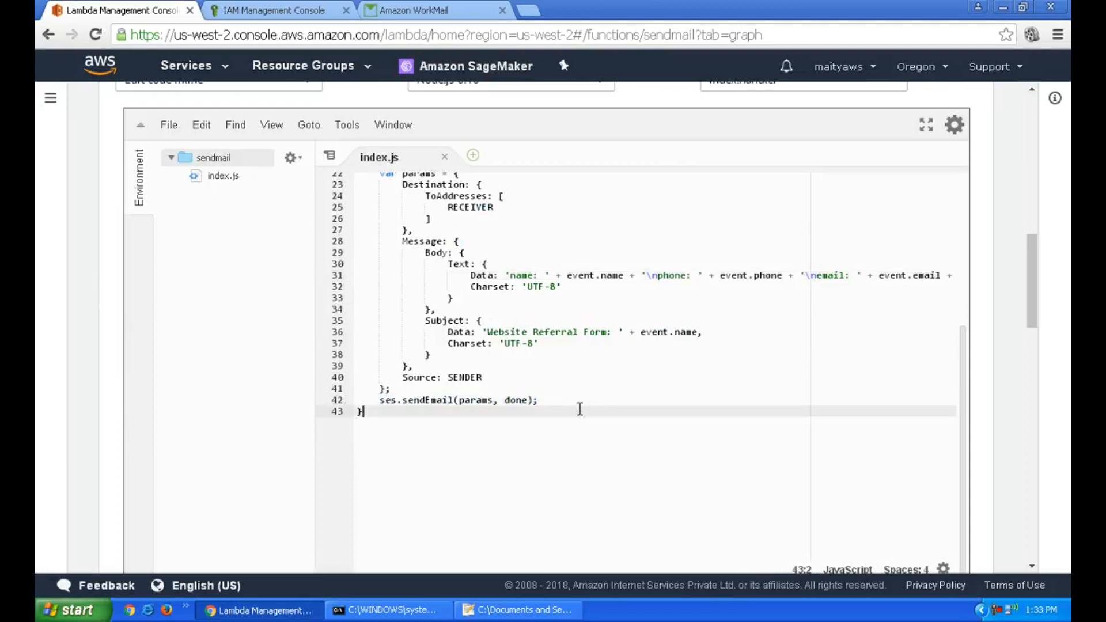
Review the sendmail function's settings (128 MB memory, 3-second timeout) and save the function
scroll(580, 409, "up", 7)
scroll(580, 409, "down", 6)
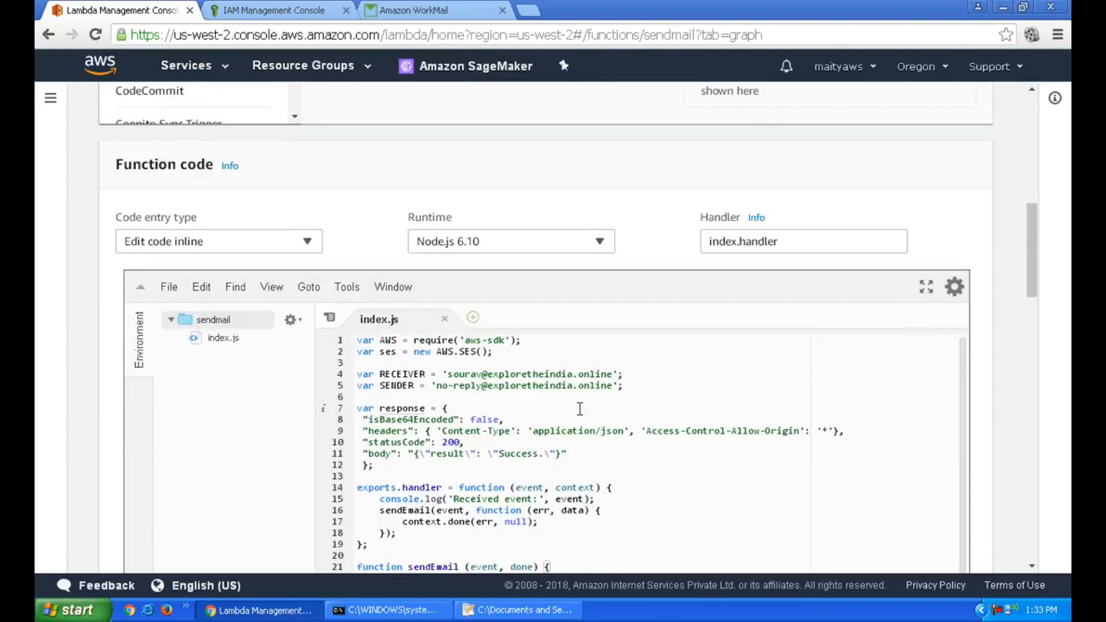
scroll(580, 409, "down", 6)
scroll(580, 410, "up", 10)
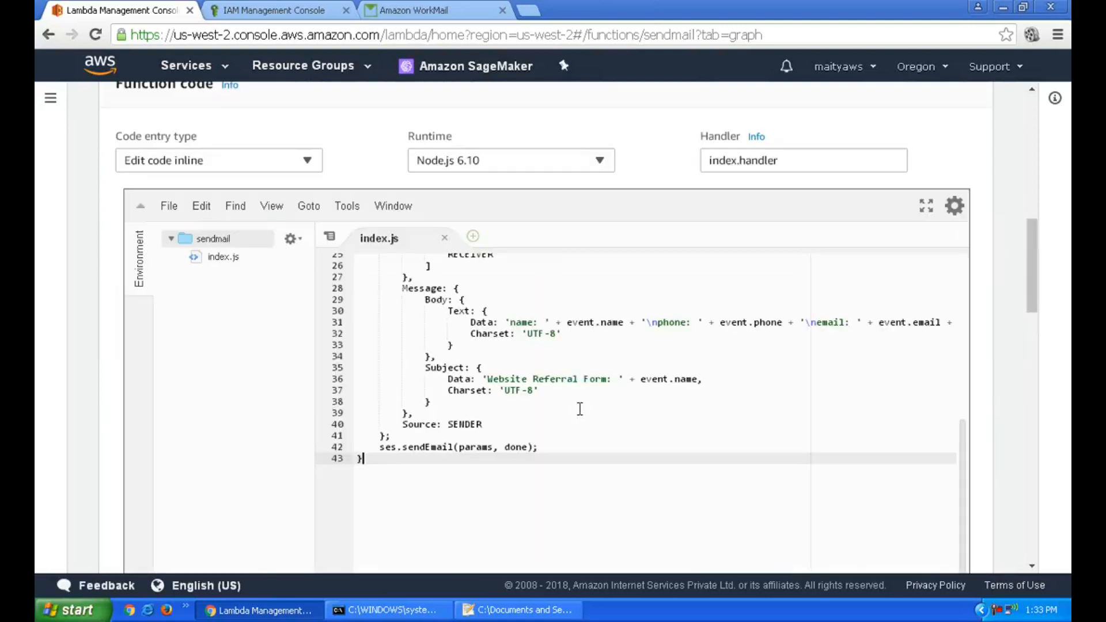
scroll(1013, 351, "up", 4)
scroll(1010, 360, "down", 10)
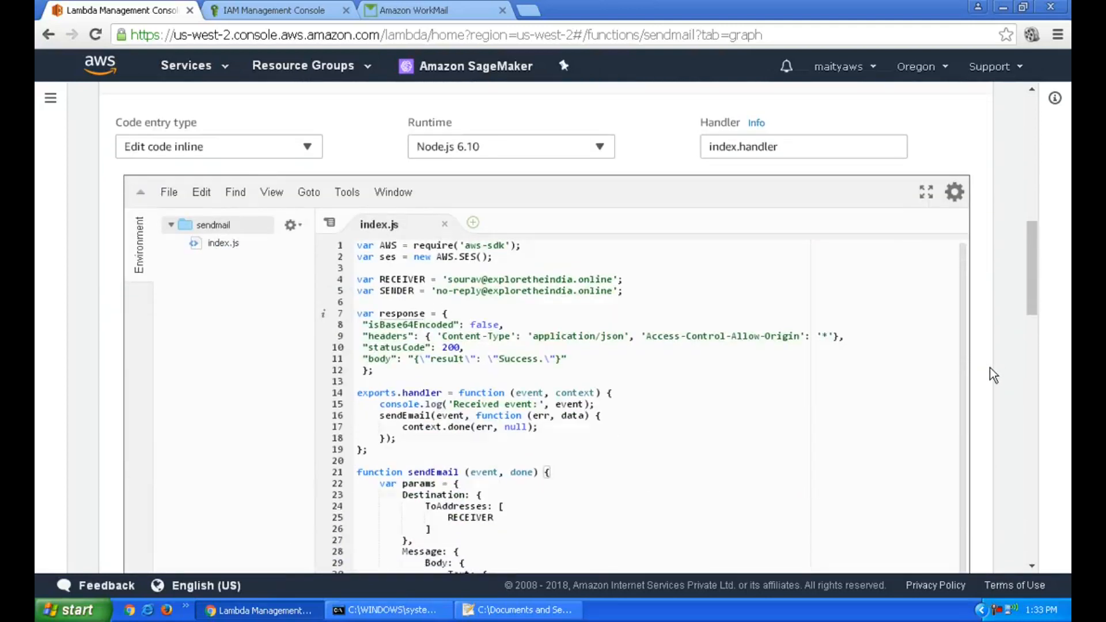
scroll(993, 375, "down", 5)
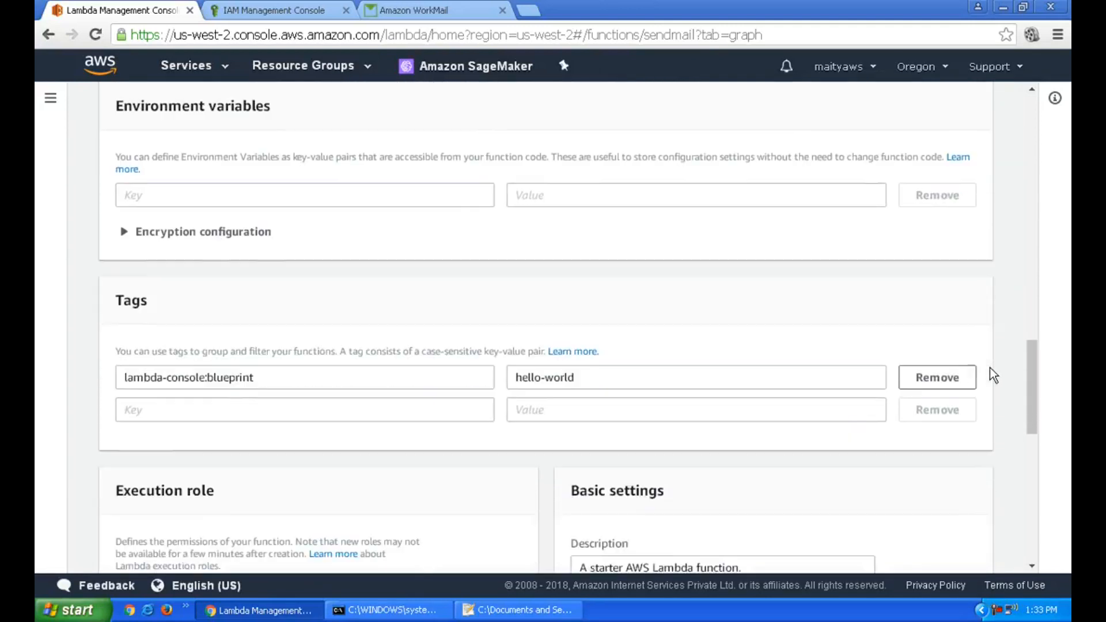
scroll(993, 374, "down", 5)
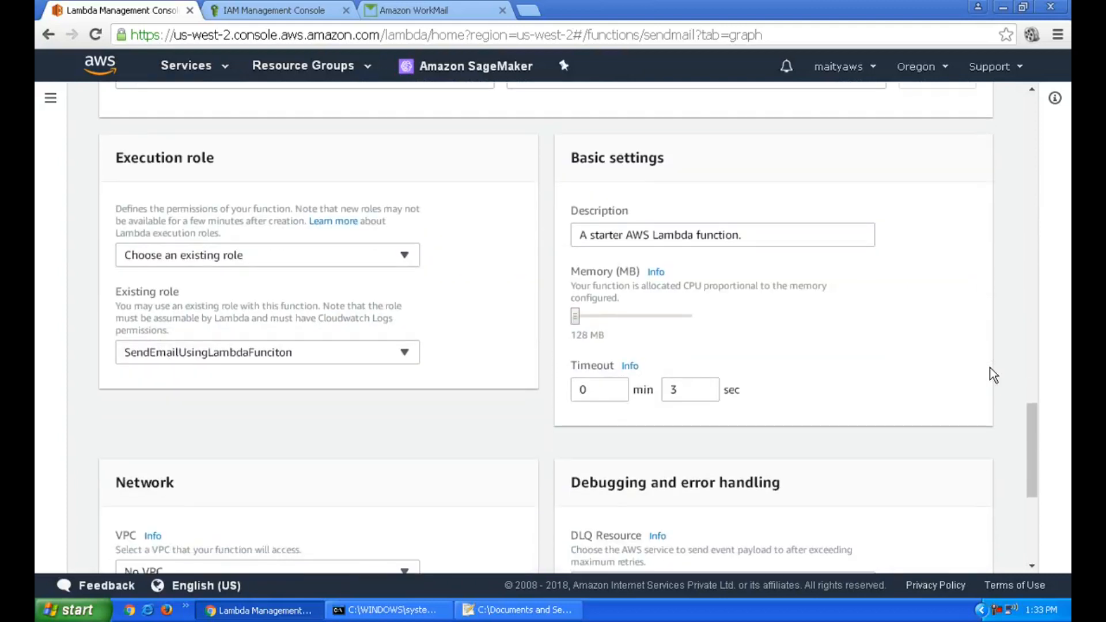
scroll(993, 375, "down", 4)
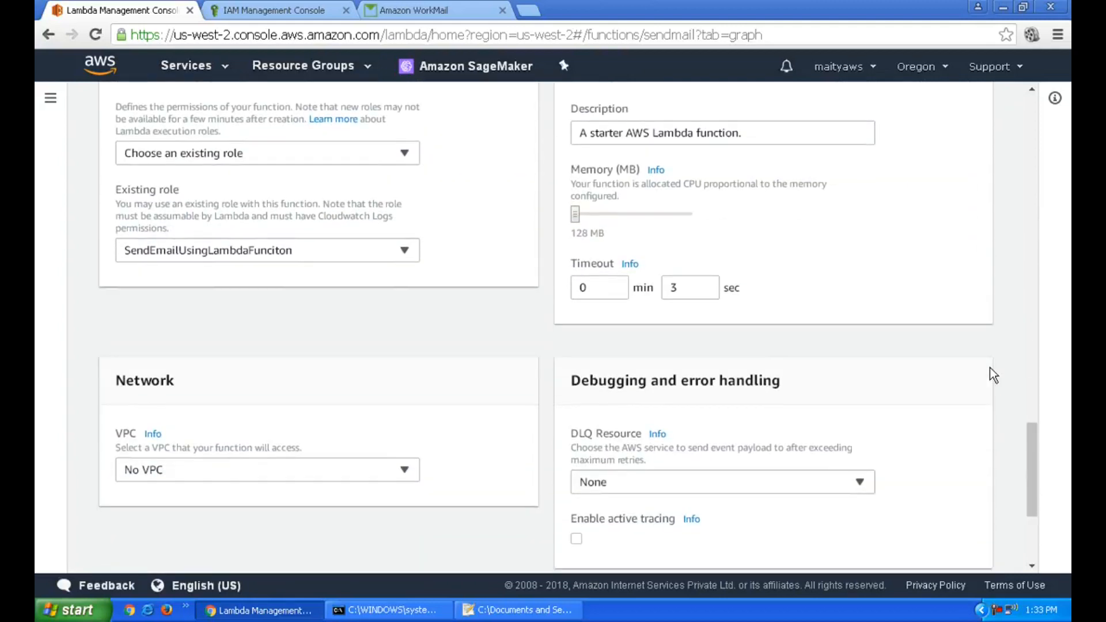
scroll(993, 375, "up", 20)
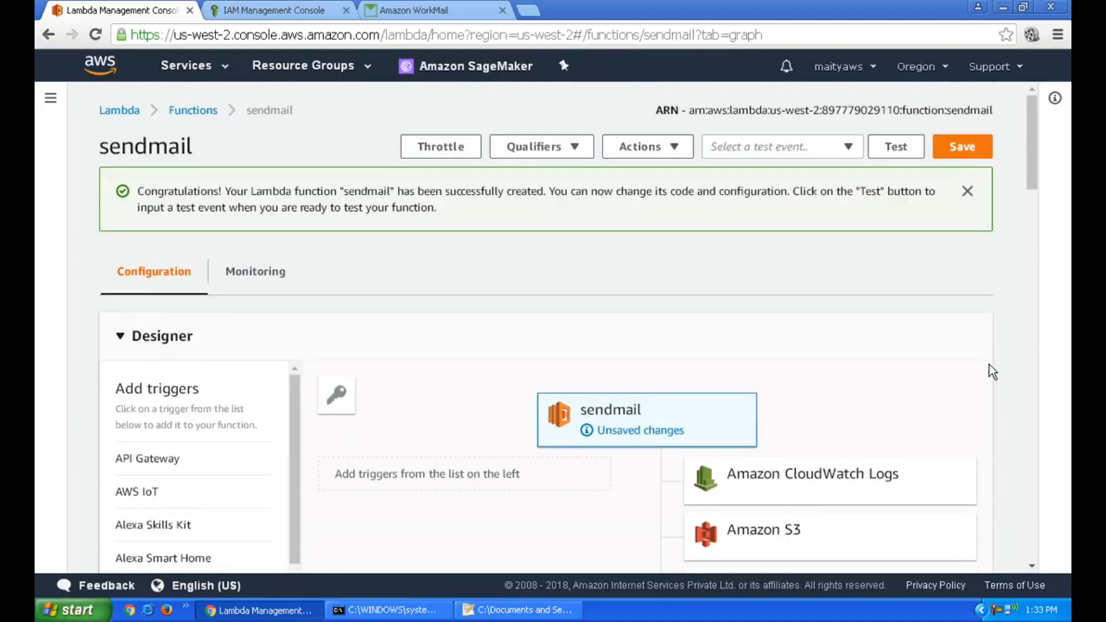
left_click(962, 147)
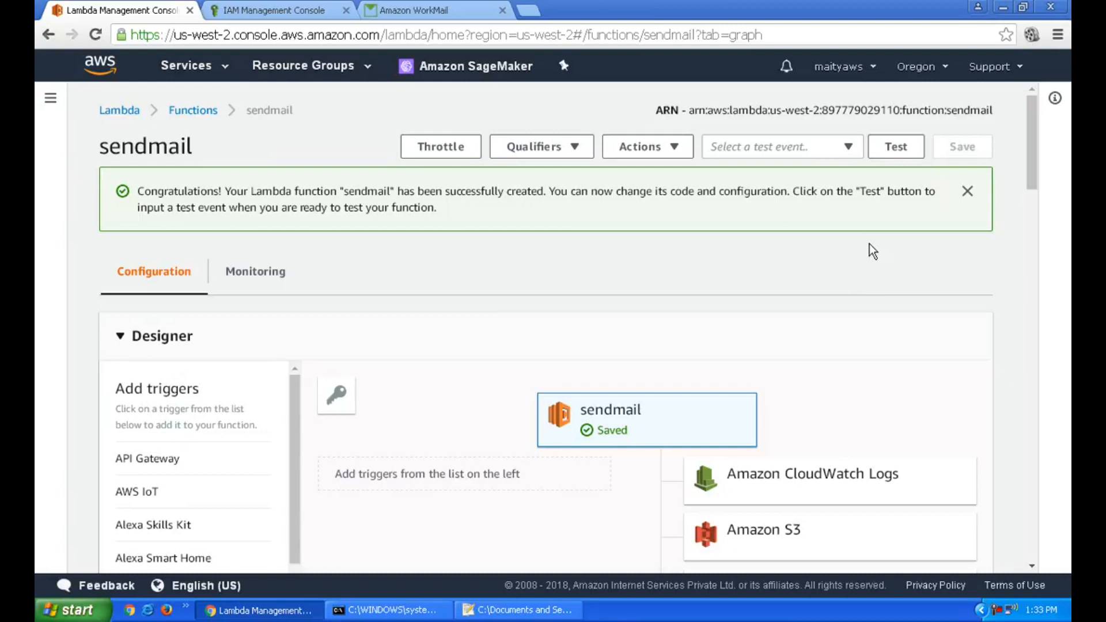
Create a new test event from the Hello World template named sendmail
left_click(890, 163)
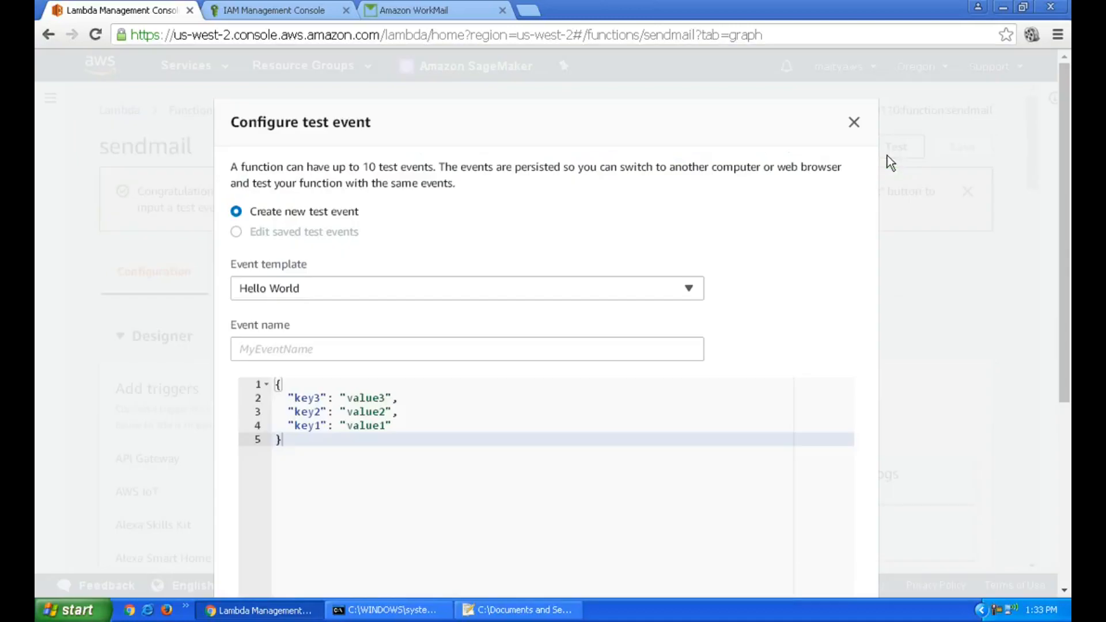
left_click(334, 292)
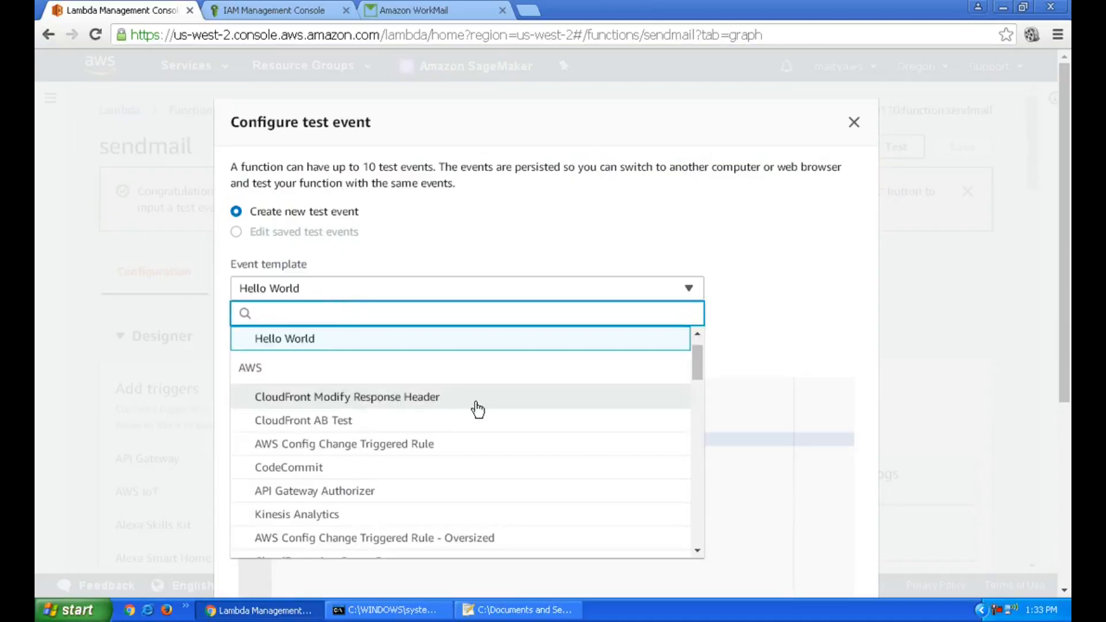
left_click(511, 250)
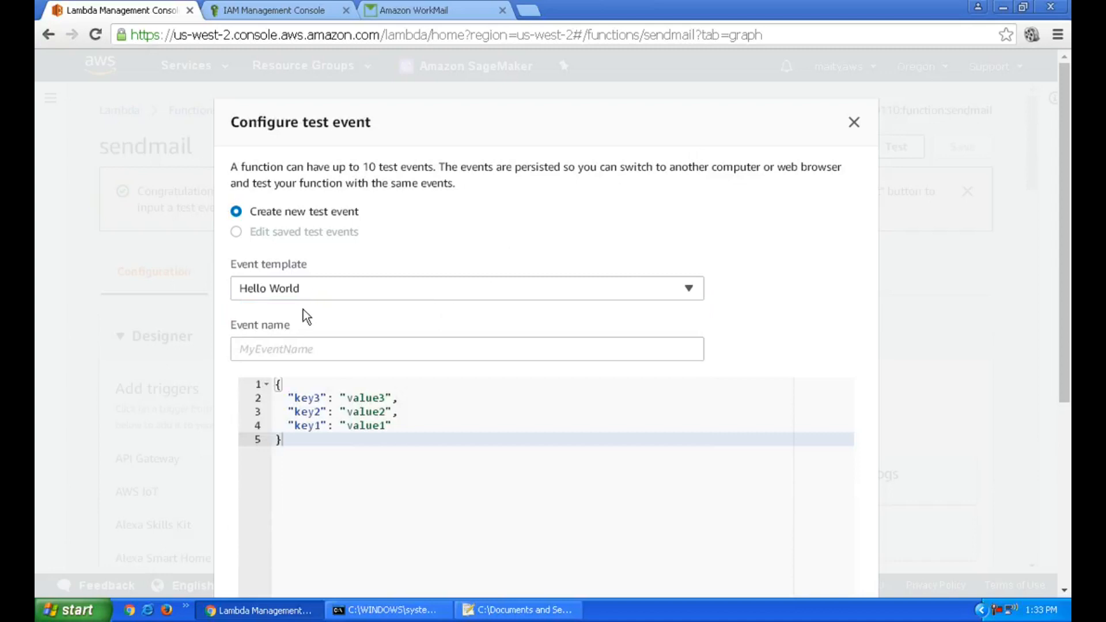
left_click(340, 350)
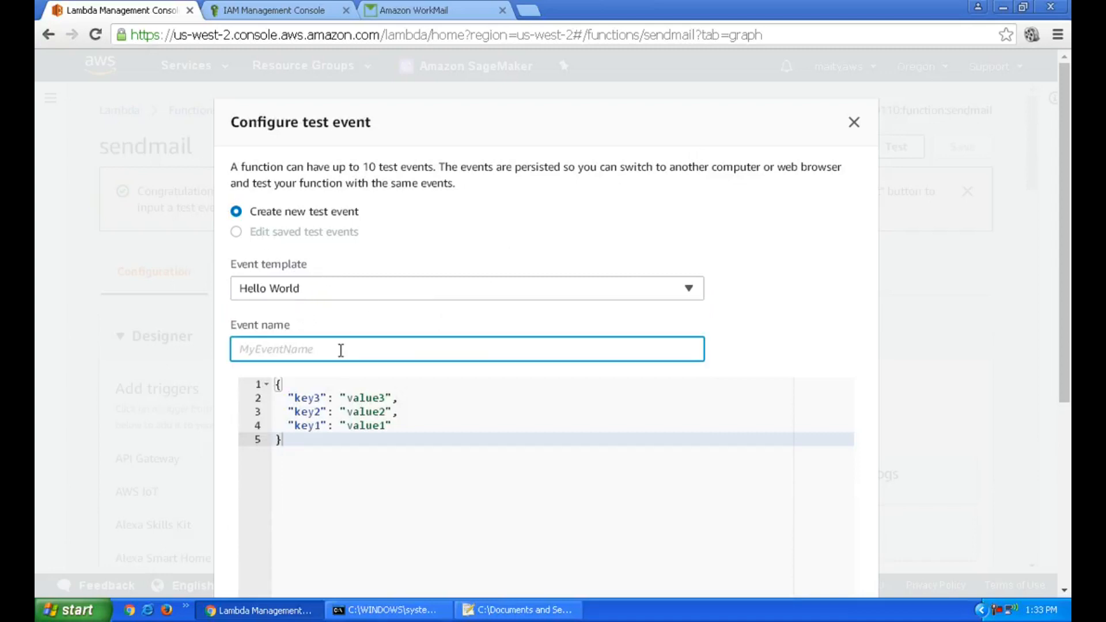
type("send mail")
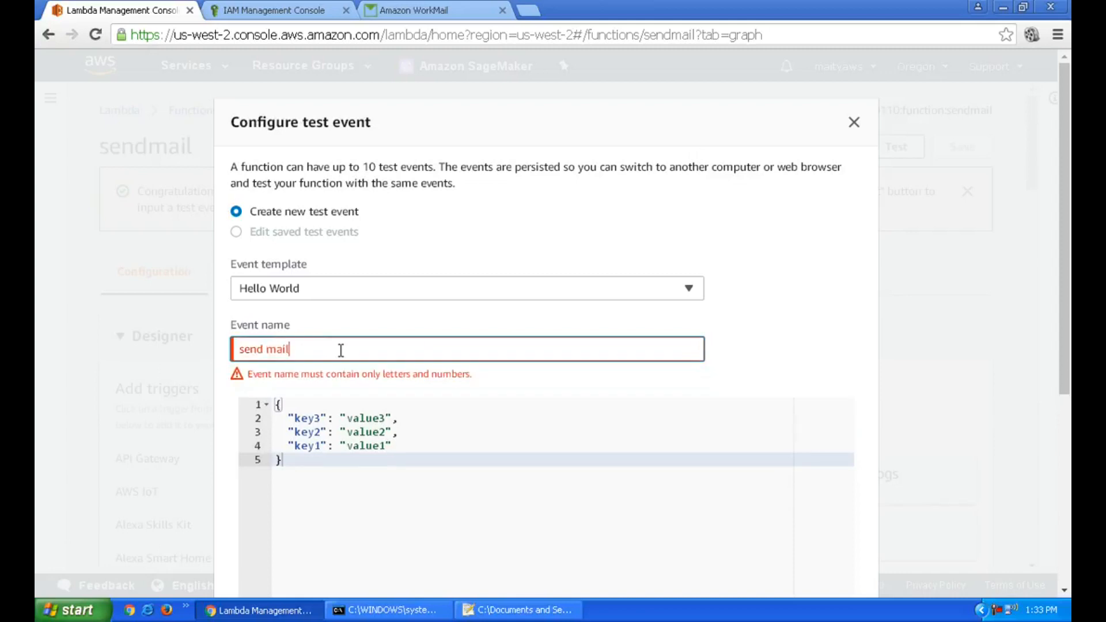
key("BackSpace")
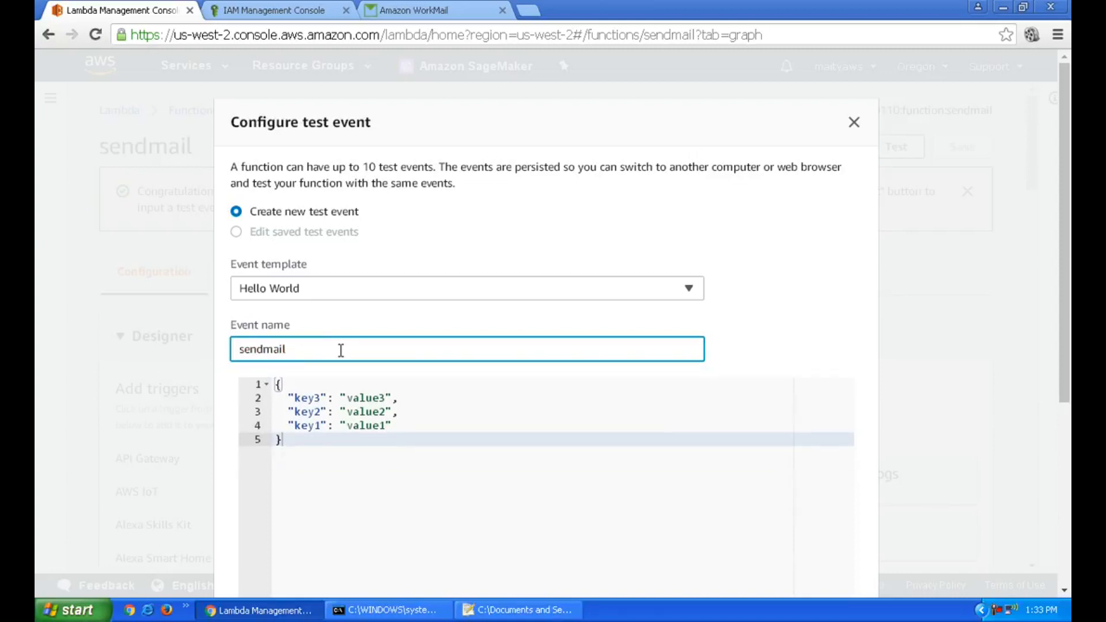
left_click(336, 385)
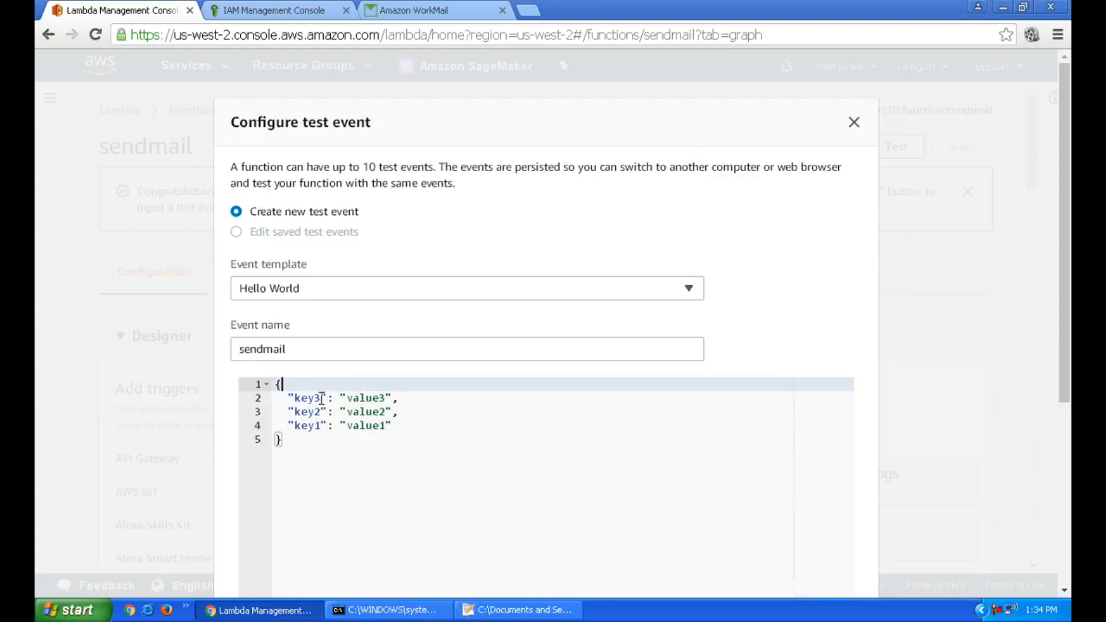
Replace key3 in the event JSON with a name field holding the sender's full name
left_click(322, 398)
key("BackSpace")
key("BackSpace")
key("BackSpace")
key("BackSpace")
type("name")
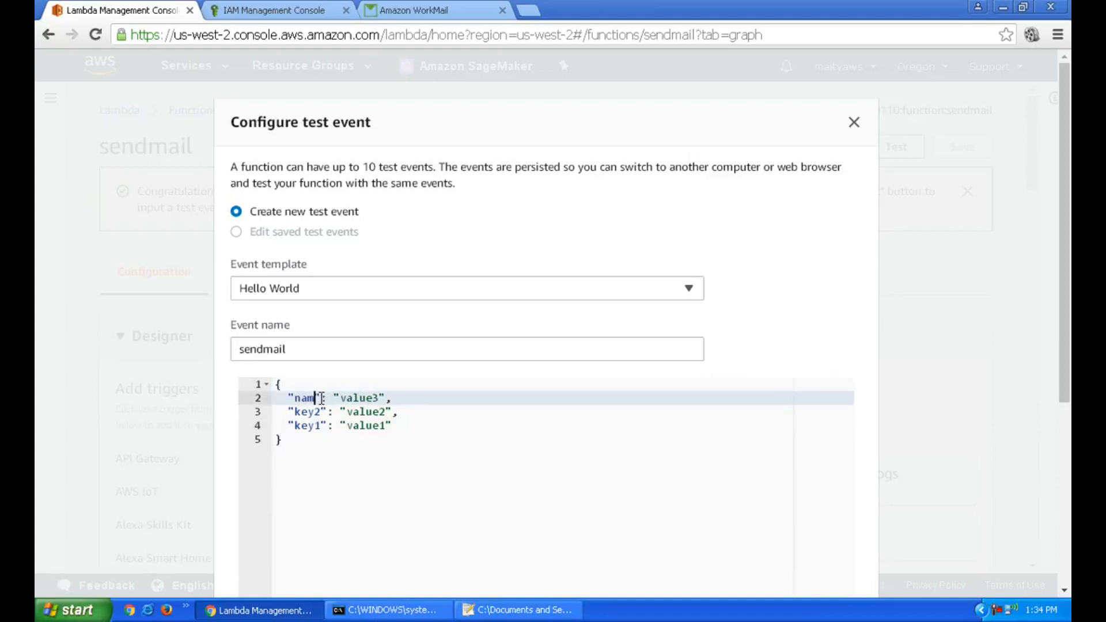
key("End")
key("Left")
key("Left")
key("ctrl+shift+Left")
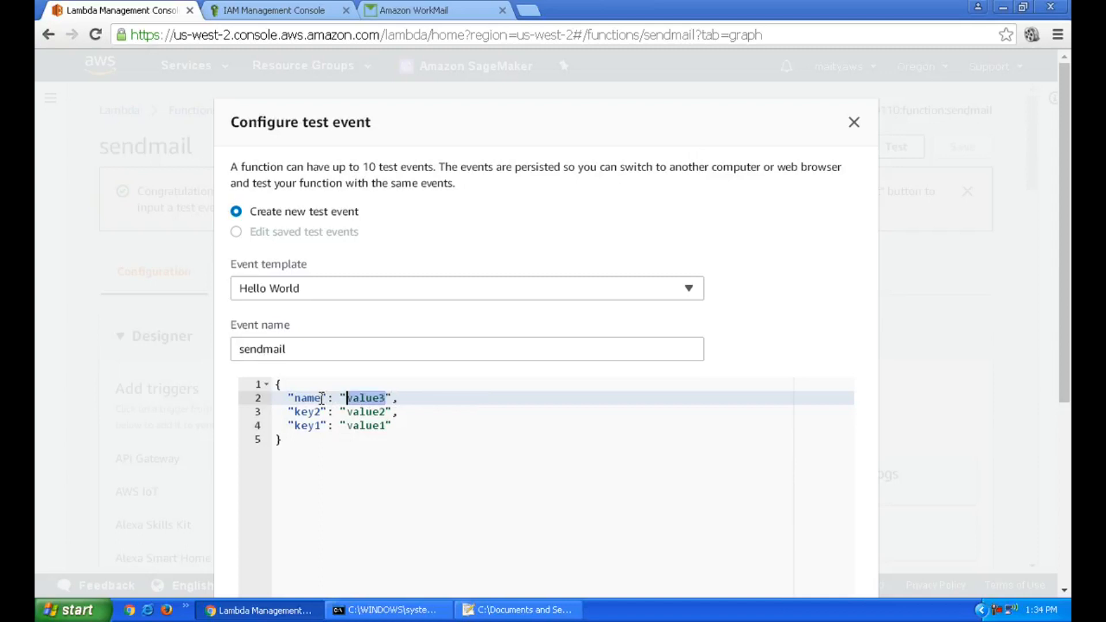
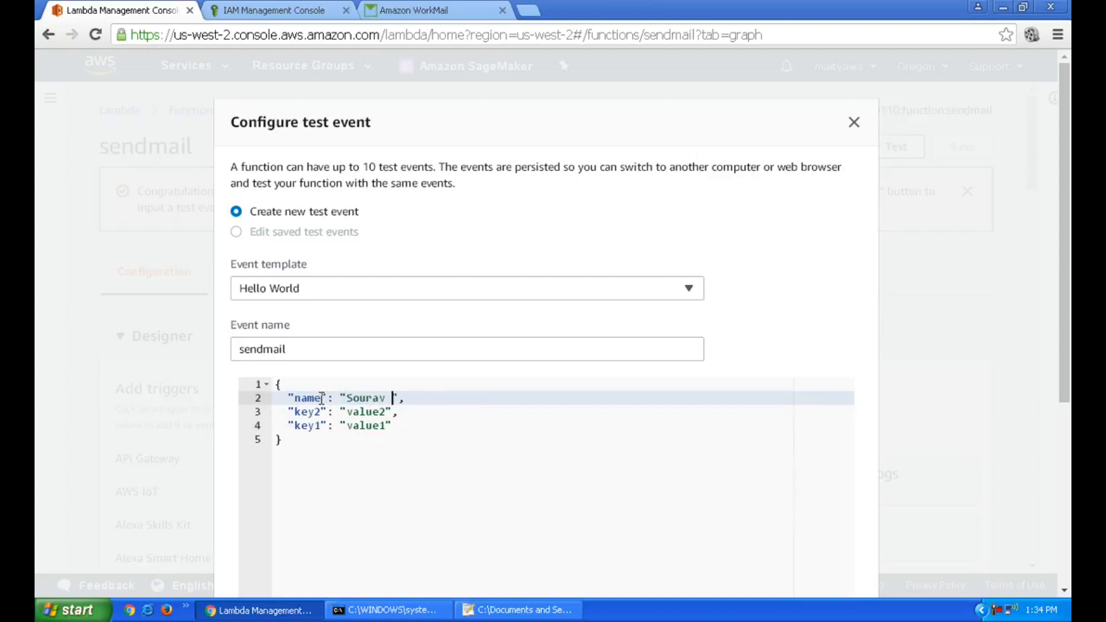
Replace key2 with a phone field holding a phone number
key("Down")
key("Left")
key("Left")
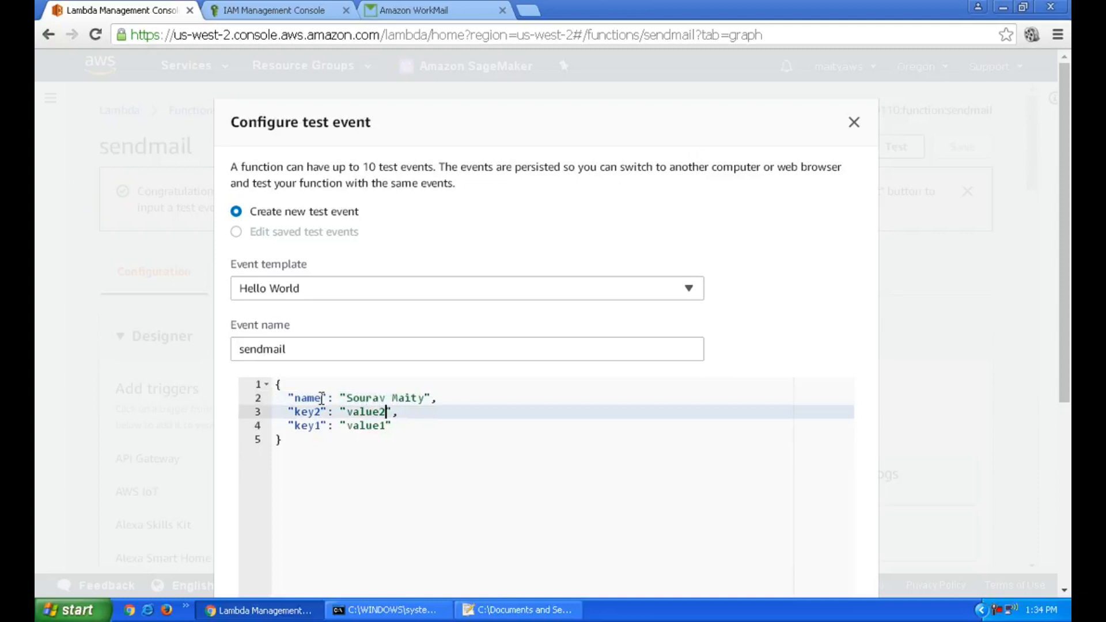
key("ctrl+Left")
key("ctrl+Left")
key("ctrl+Right")
key("ctrl+shift+Left")
type("phone")
key("End")
key("Left")
key("Left")
key("ctrl+shift+Left")
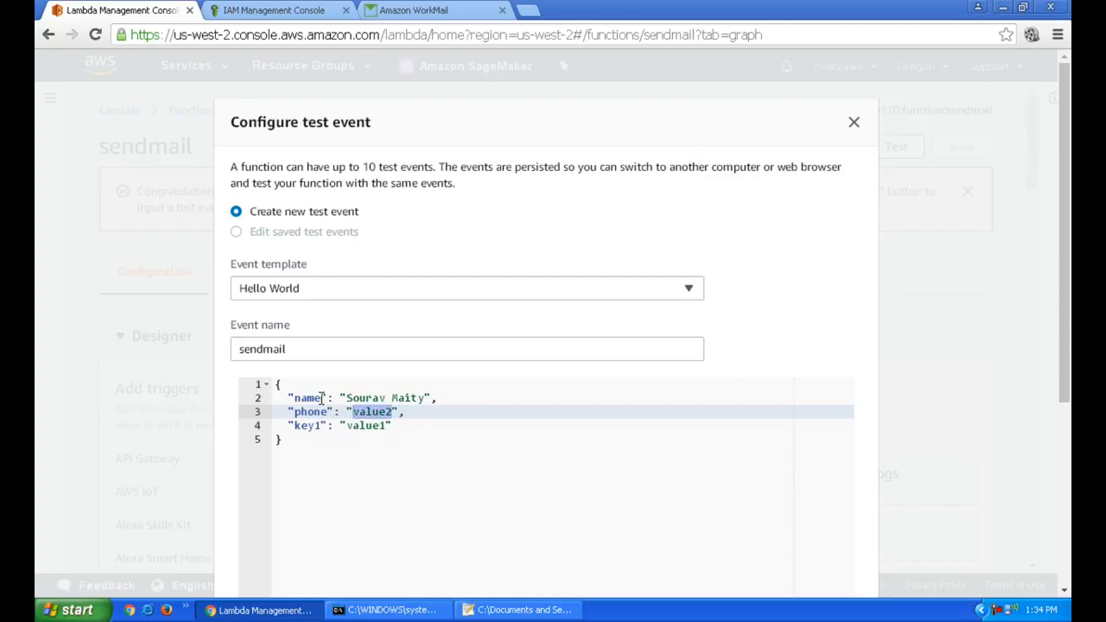
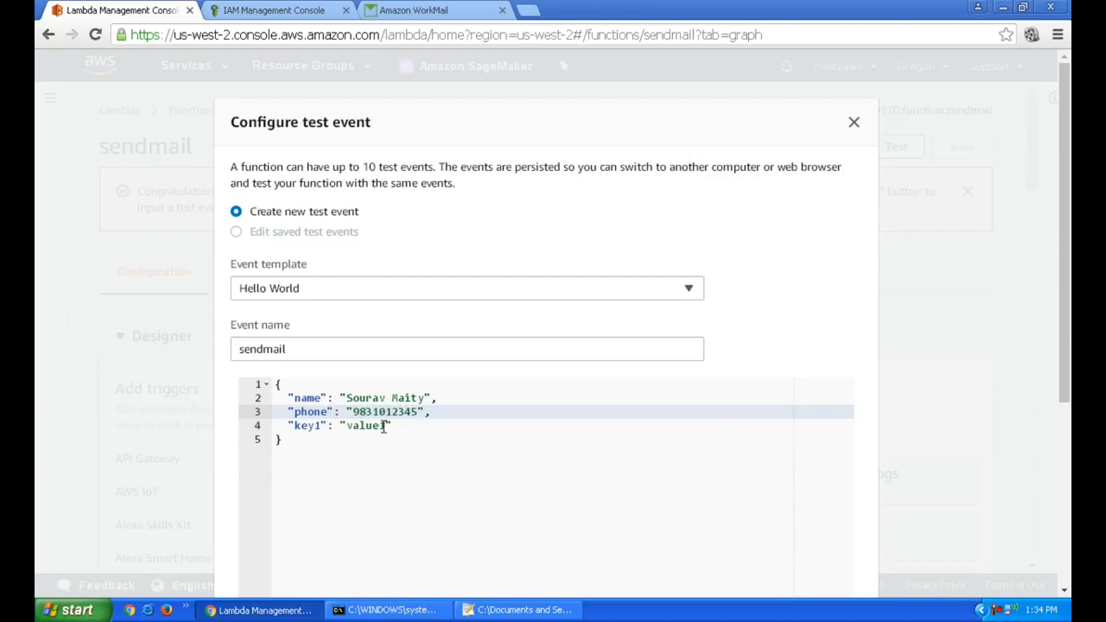
Replace key1 with an email field holding a test e-mail address
left_click(323, 425)
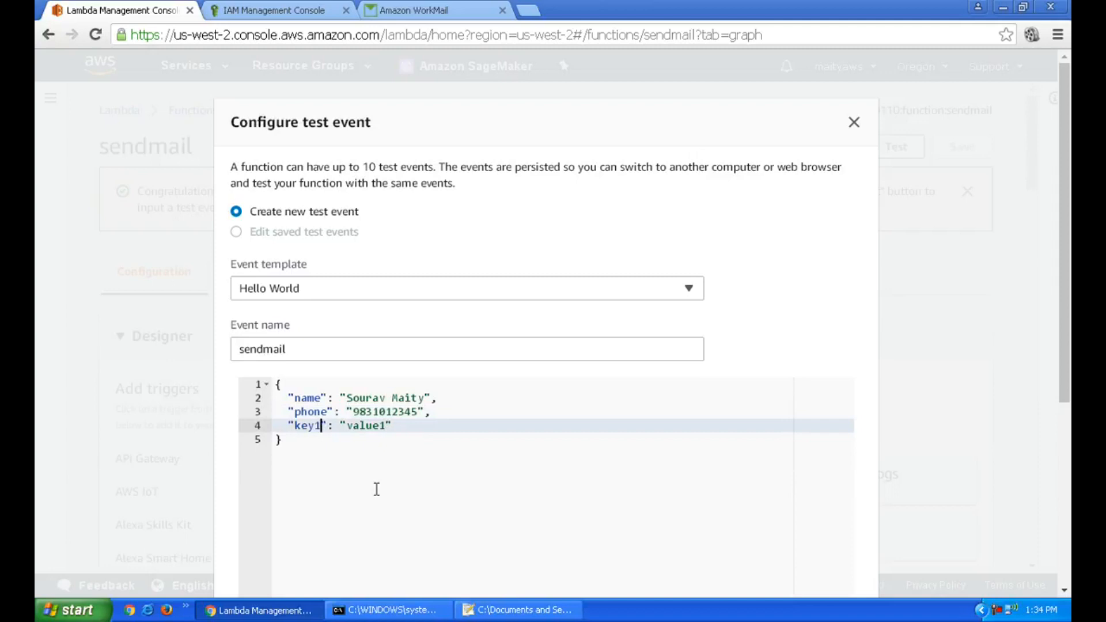
key("BackSpace")
key("BackSpace")
key("BackSpace")
key("BackSpace")
type("email")
key("End")
key("Left")
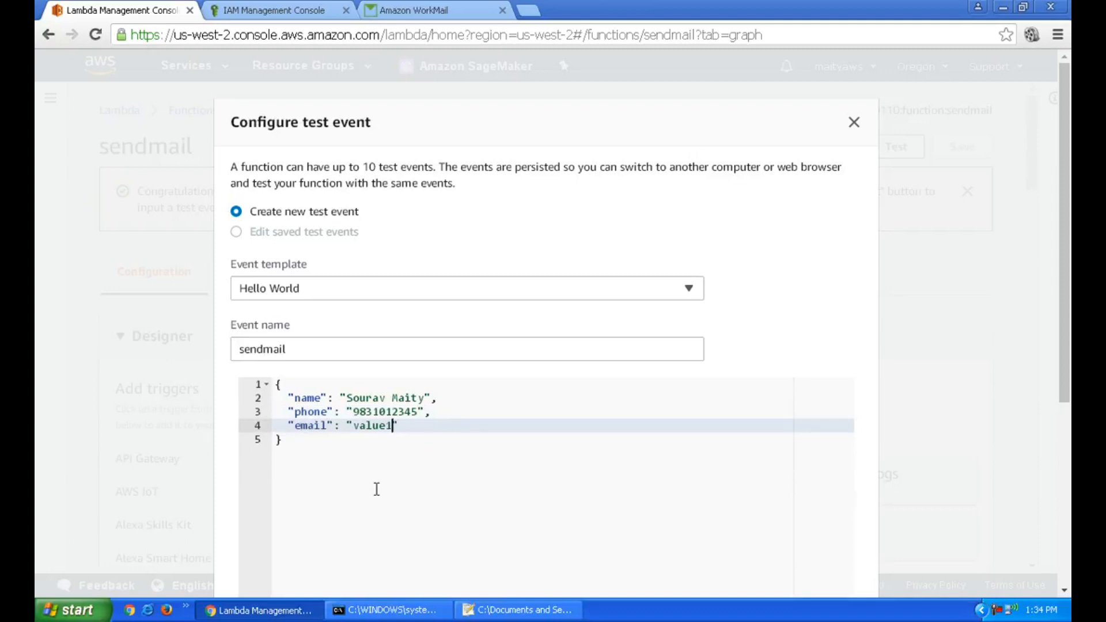
key("ctrl+shift+Left")
type("test@test.com\",")
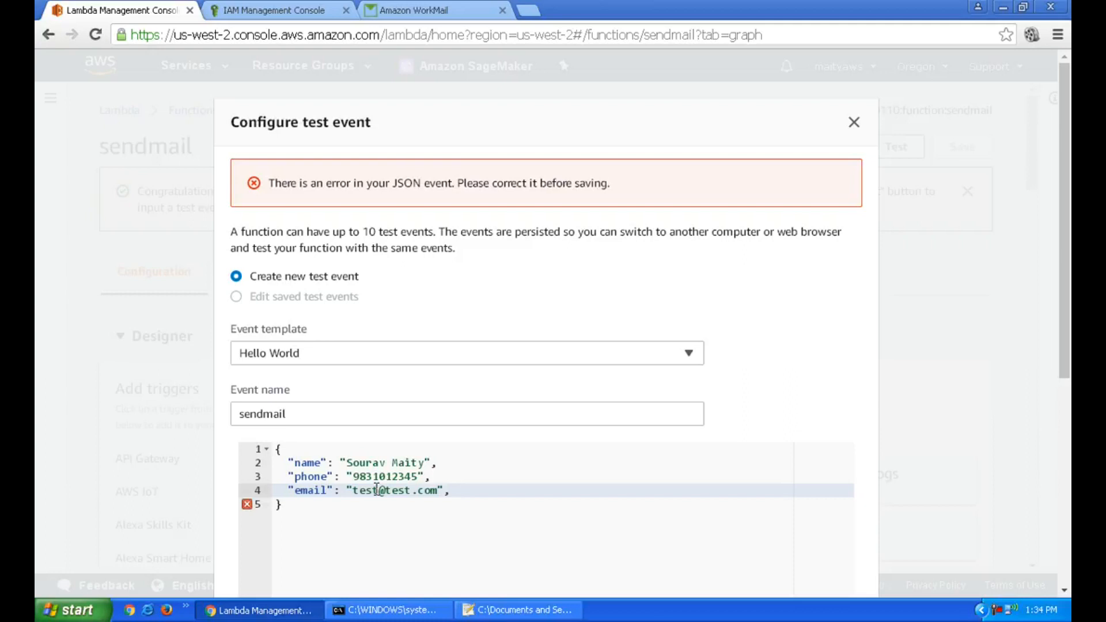
Add a desc field with the value 'This is a test msg.'
key("Return")
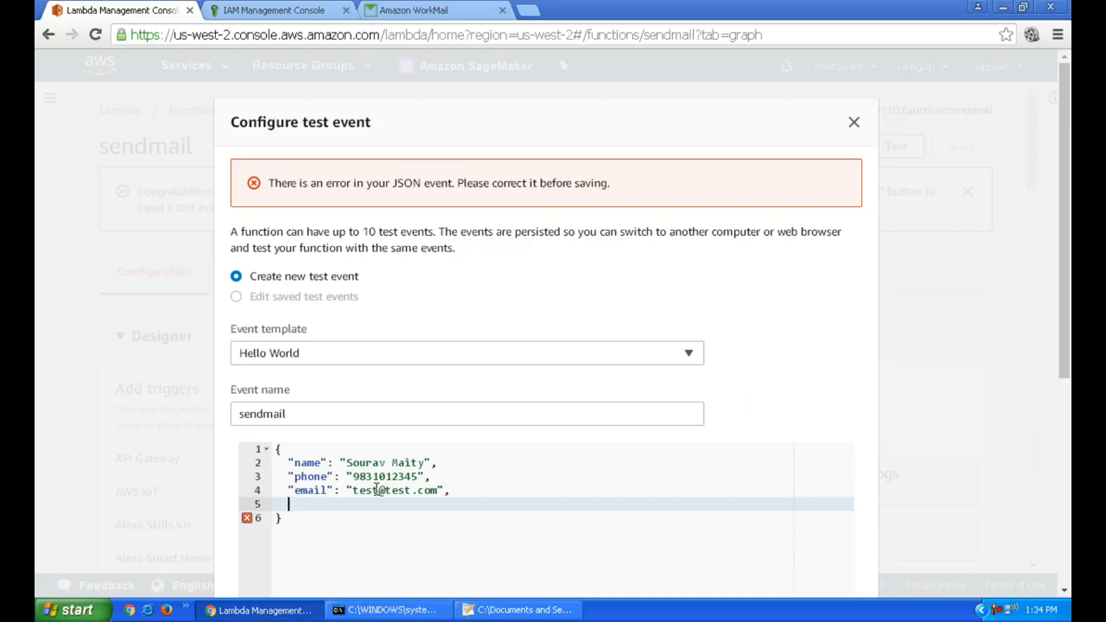
type("\"")
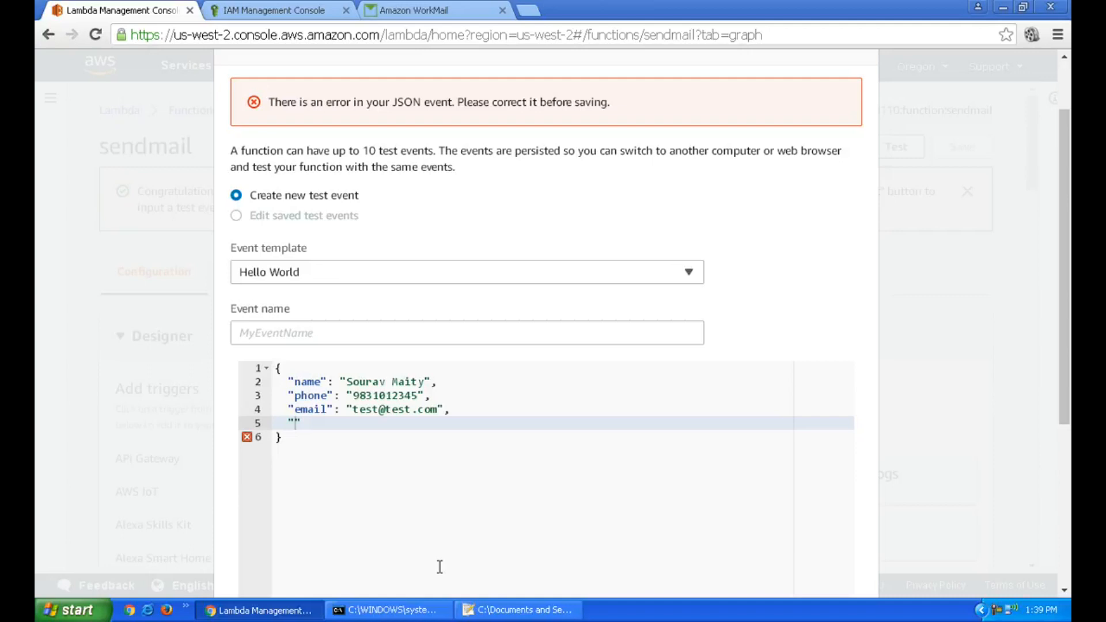
left_click(313, 445)
left_click(298, 423)
key("BackSpace")
type("desc\"")
type(":")
type(" \"This is")
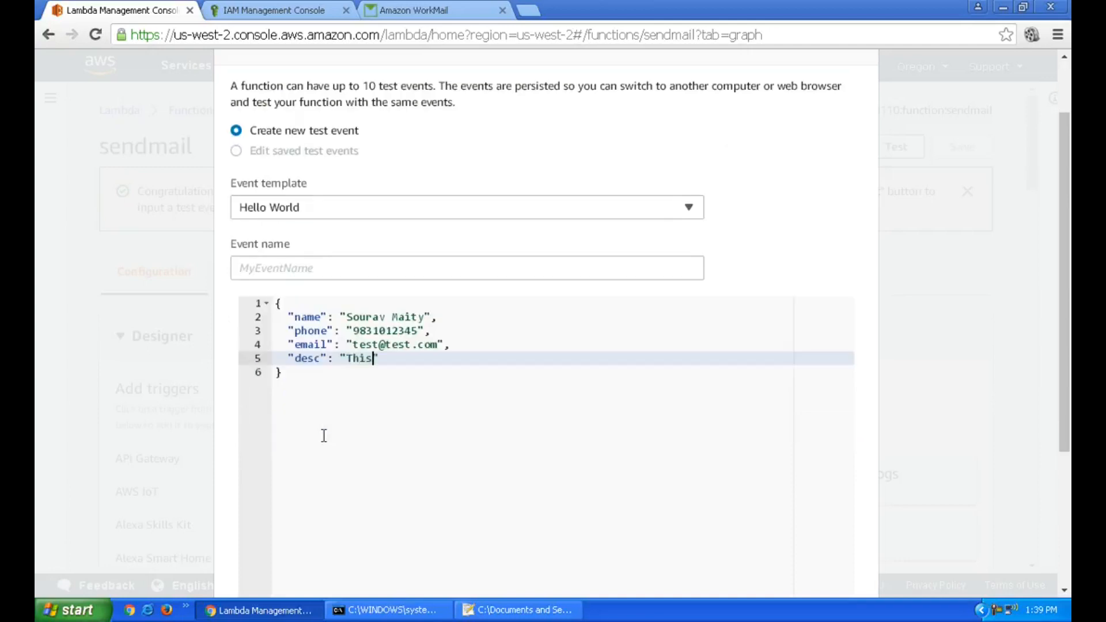
type(" a test msg.")
Rename the test event to TestCase
left_click(401, 269)
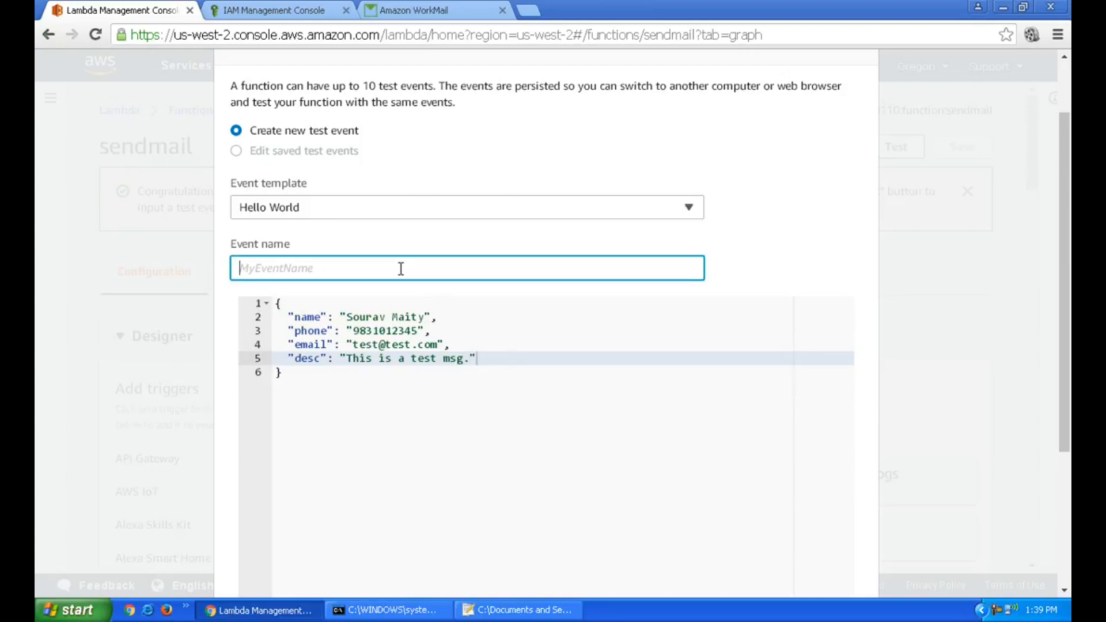
type("TestCase")
scroll(401, 269, "down", 4)
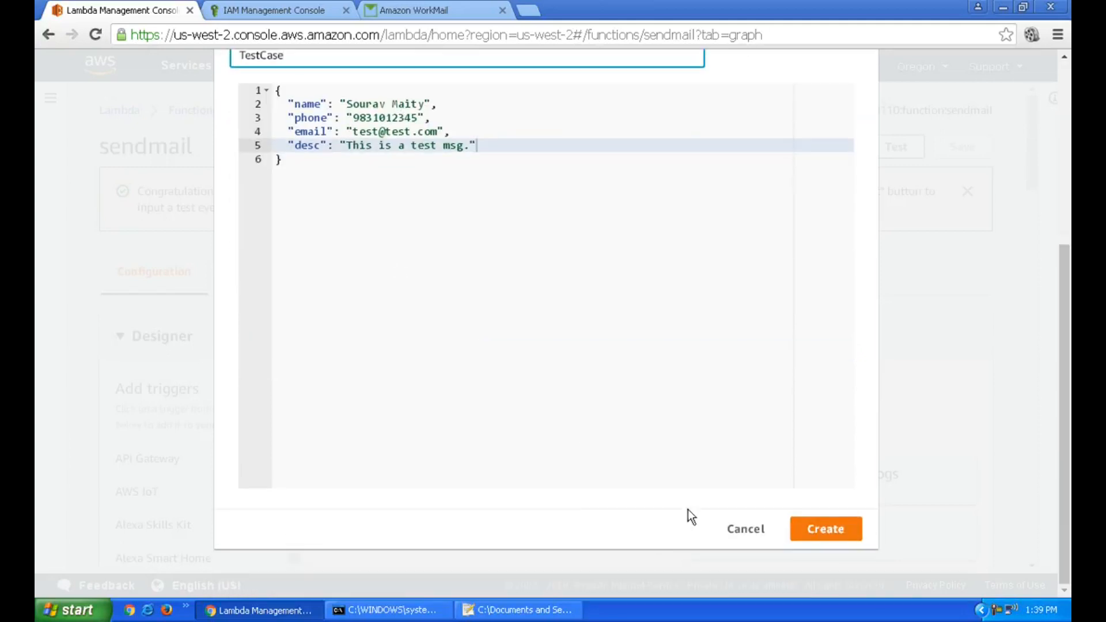
Create the TestCase event, run it, and confirm the execution succeeded returning null
left_click(810, 531)
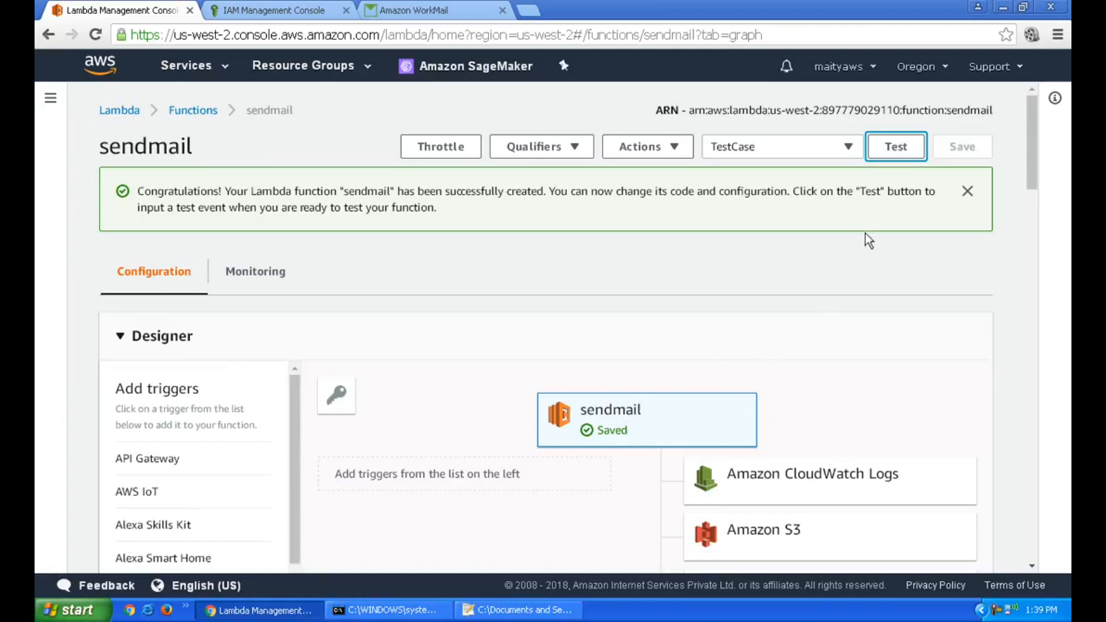
left_click(902, 153)
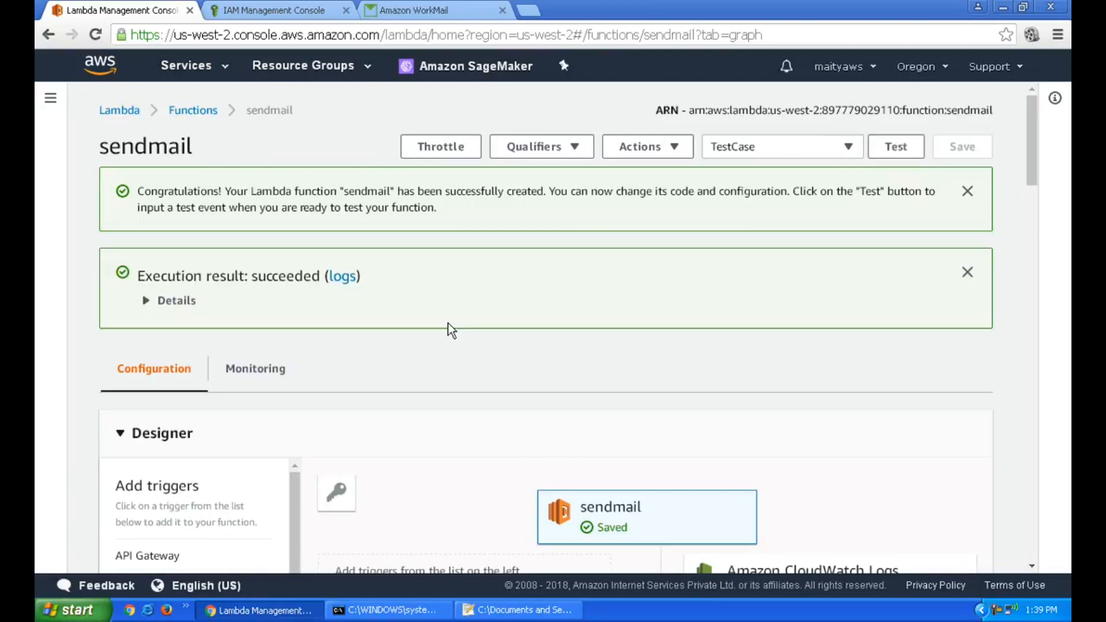
left_click(176, 301)
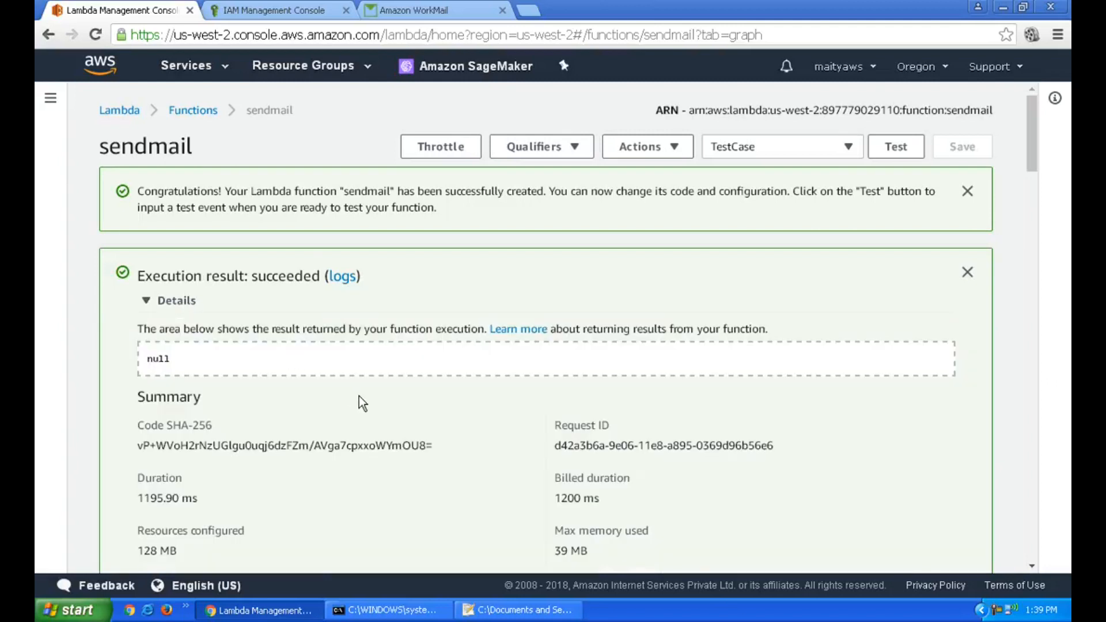
scroll(359, 396, "down", 2)
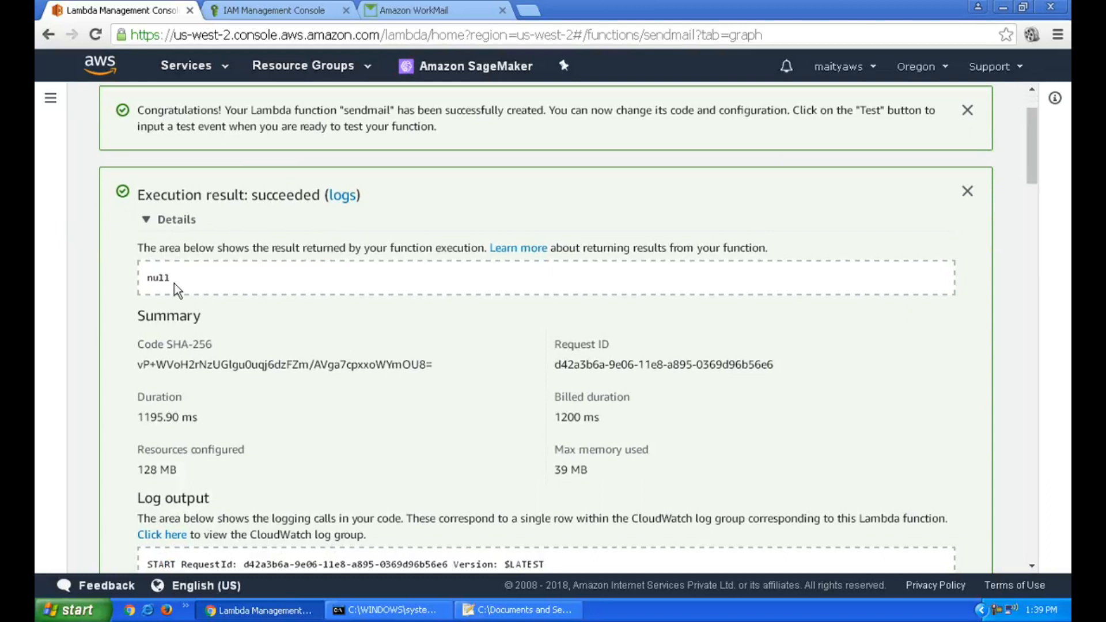
left_click_drag(143, 279, 187, 284)
left_click(192, 288)
Delete the 'Website Referral Form' email from the WorkMail inbox and return to the Lambda page
left_click(462, 16)
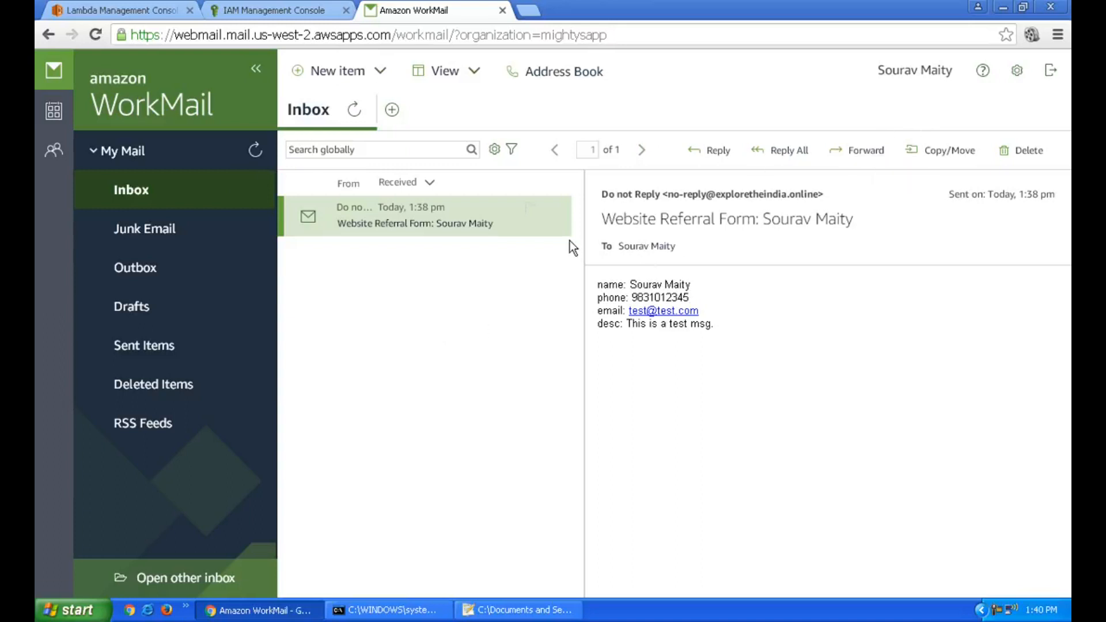
right_click(444, 225)
left_click(462, 348)
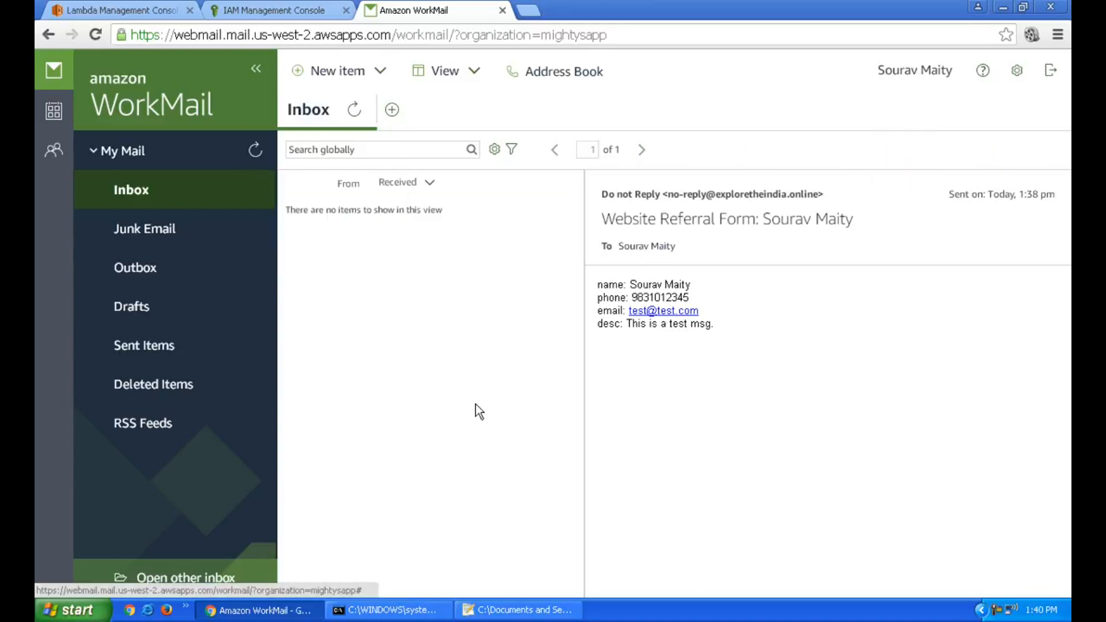
left_click(121, 10)
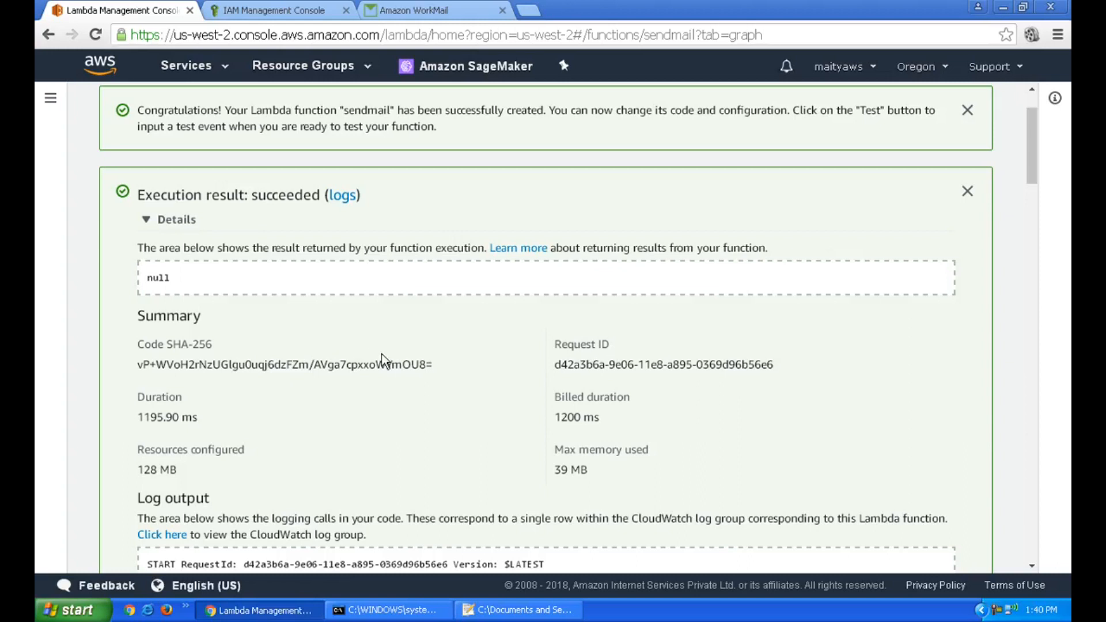
scroll(381, 353, "down", 2)
scroll(381, 353, "down", 2)
scroll(382, 354, "down", 10)
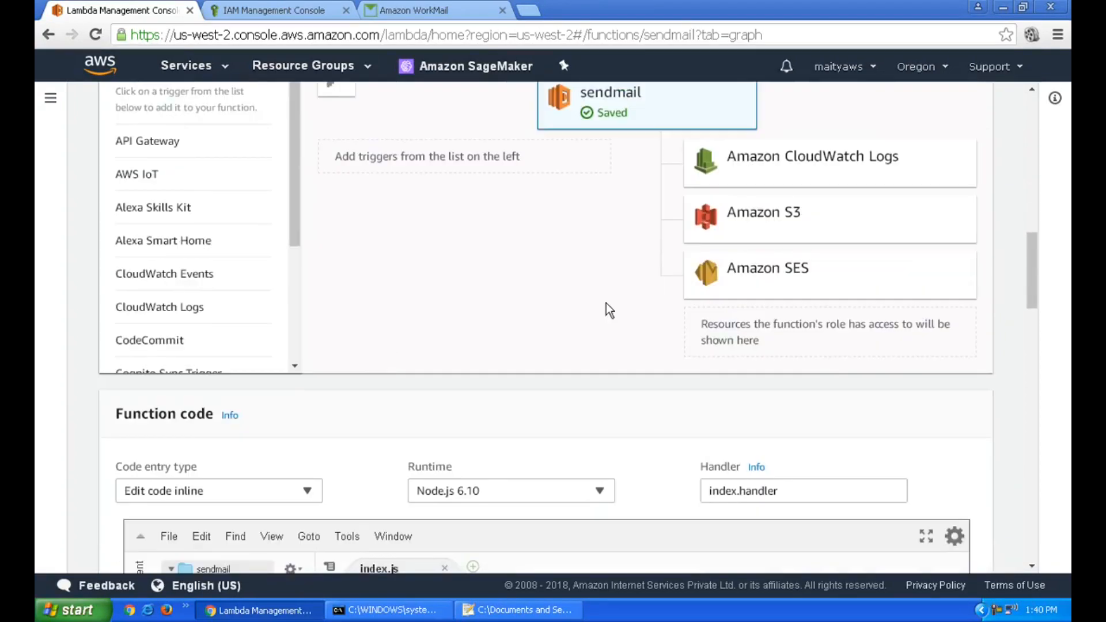
scroll(606, 303, "down", 3)
scroll(606, 303, "up", 12)
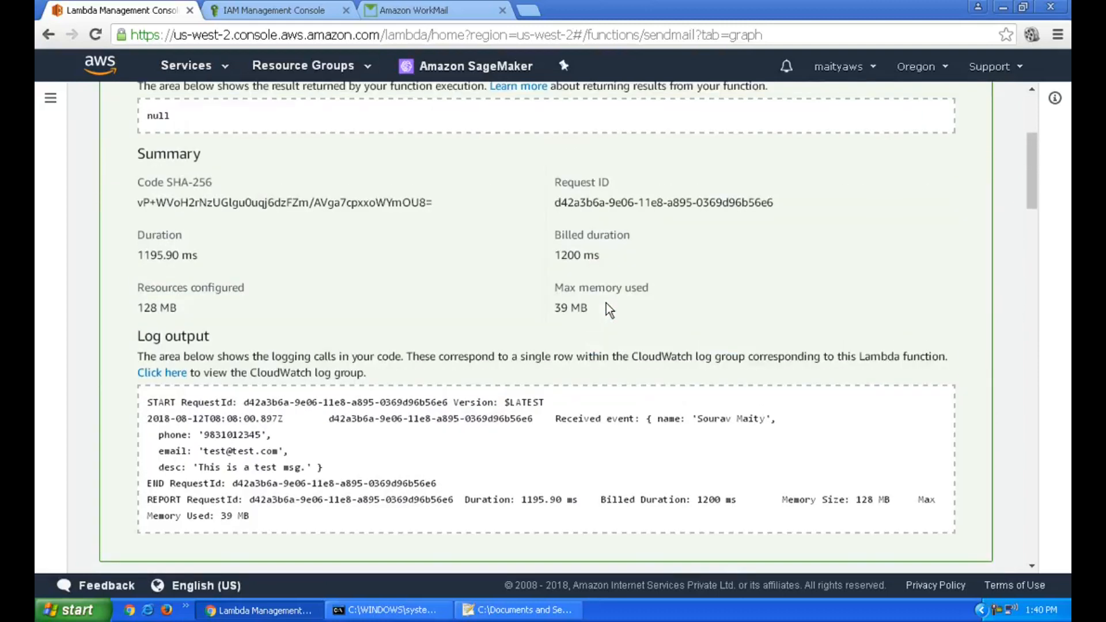
scroll(606, 303, "up", 5)
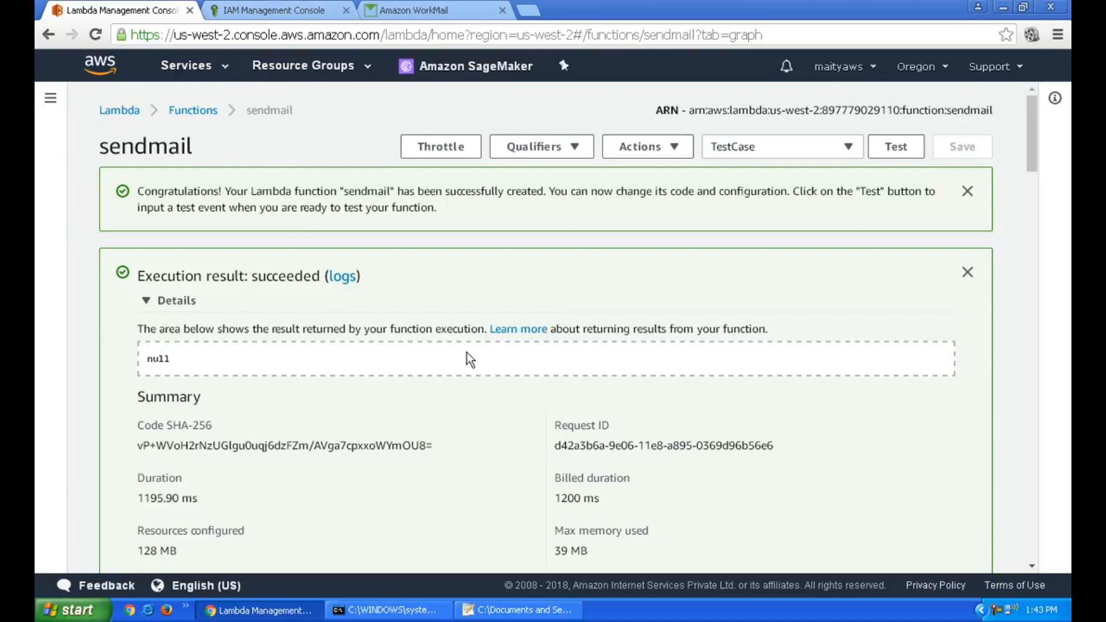
Go to API Gateway from the recent services list and start a new API
left_click(196, 69)
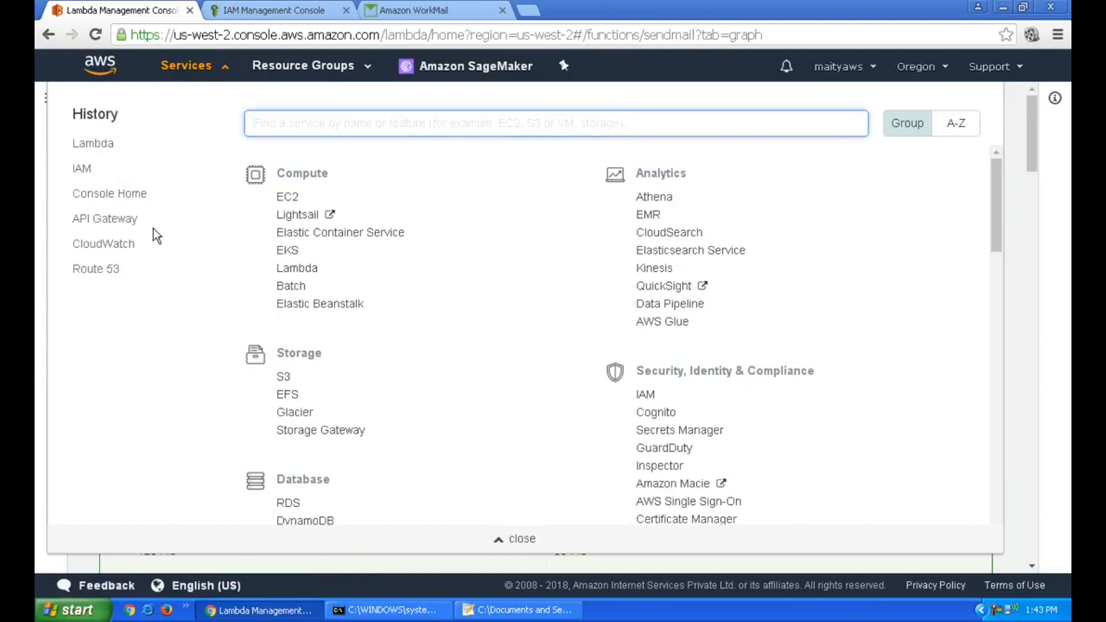
left_click(121, 220)
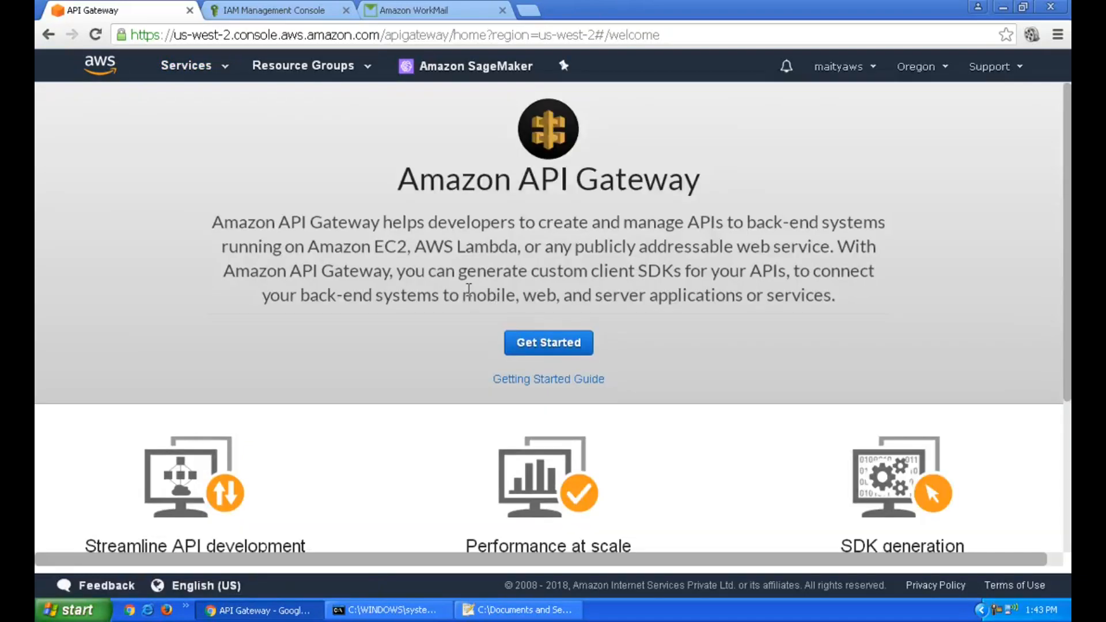
left_click(584, 345)
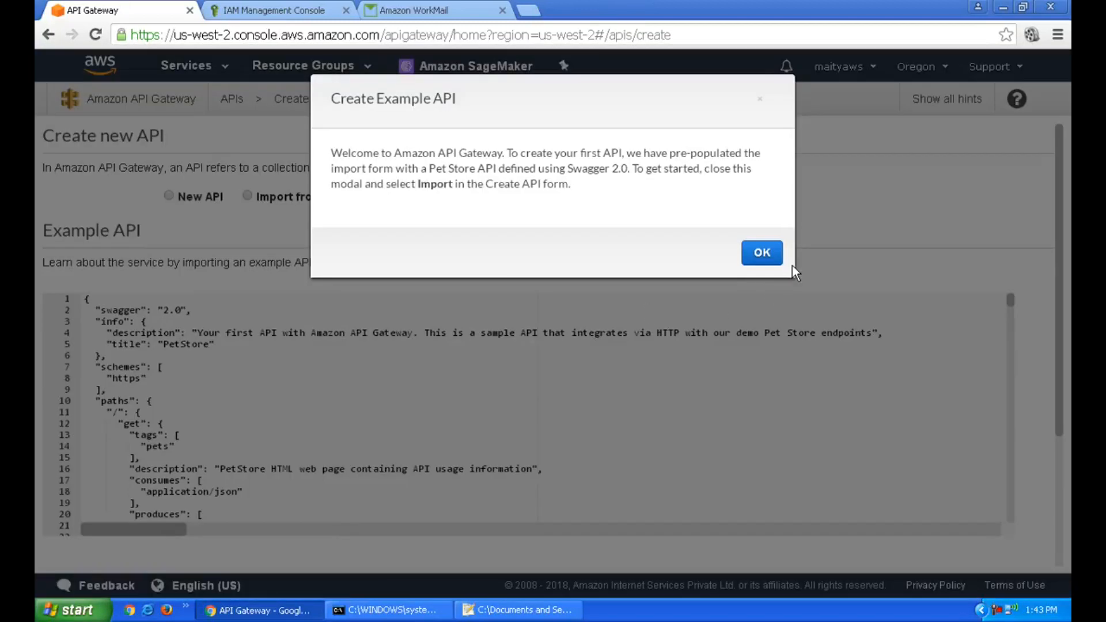
Create a brand-new API named sendmail
left_click(766, 253)
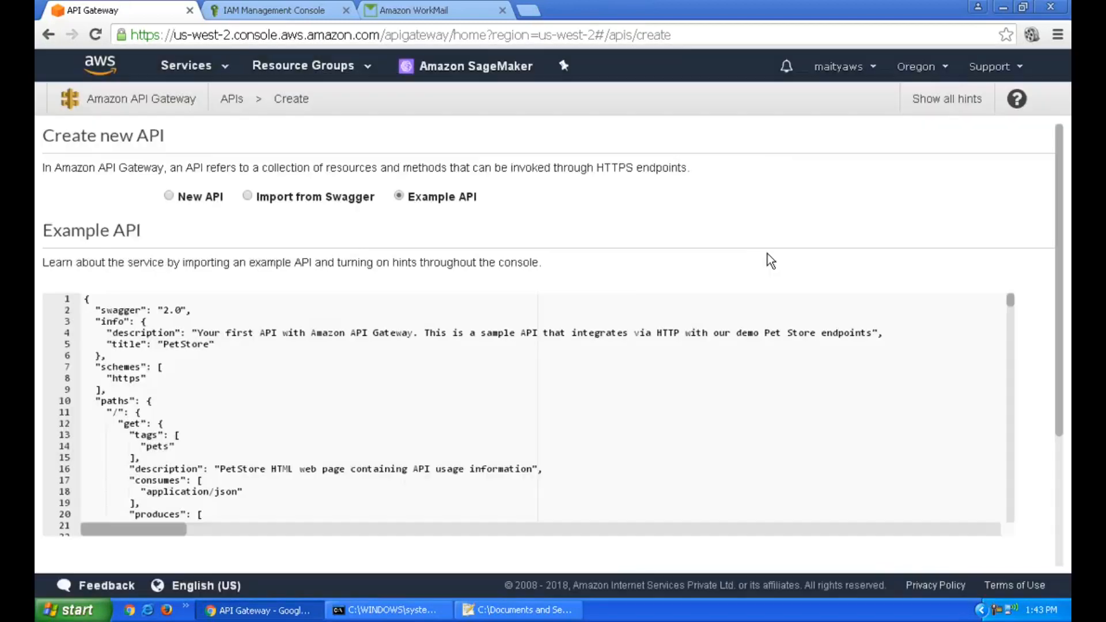
left_click(168, 196)
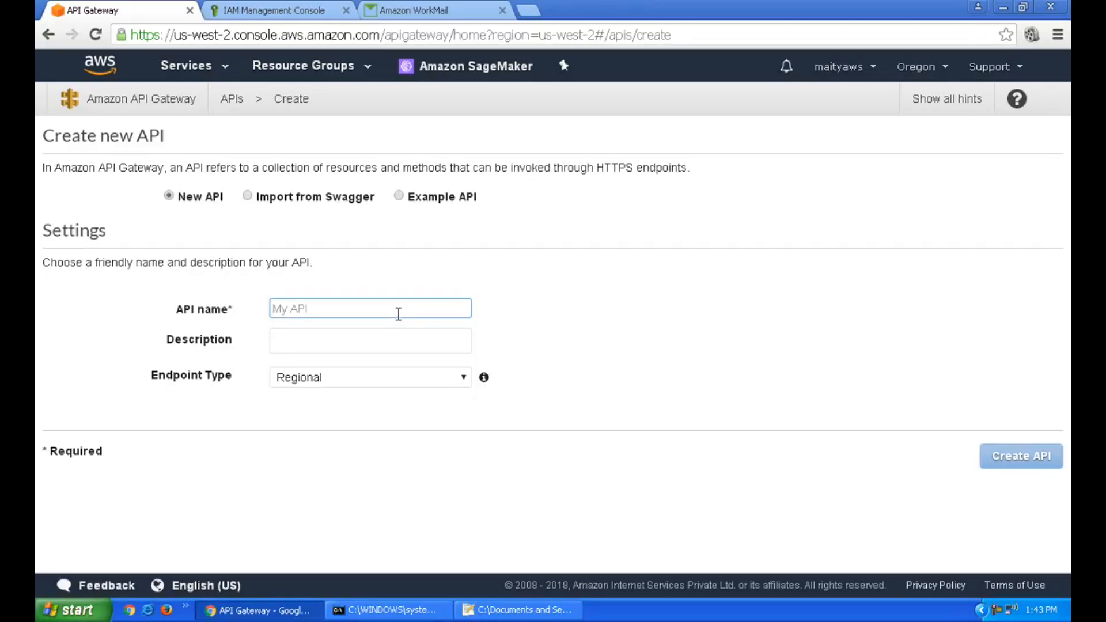
type("sendmail")
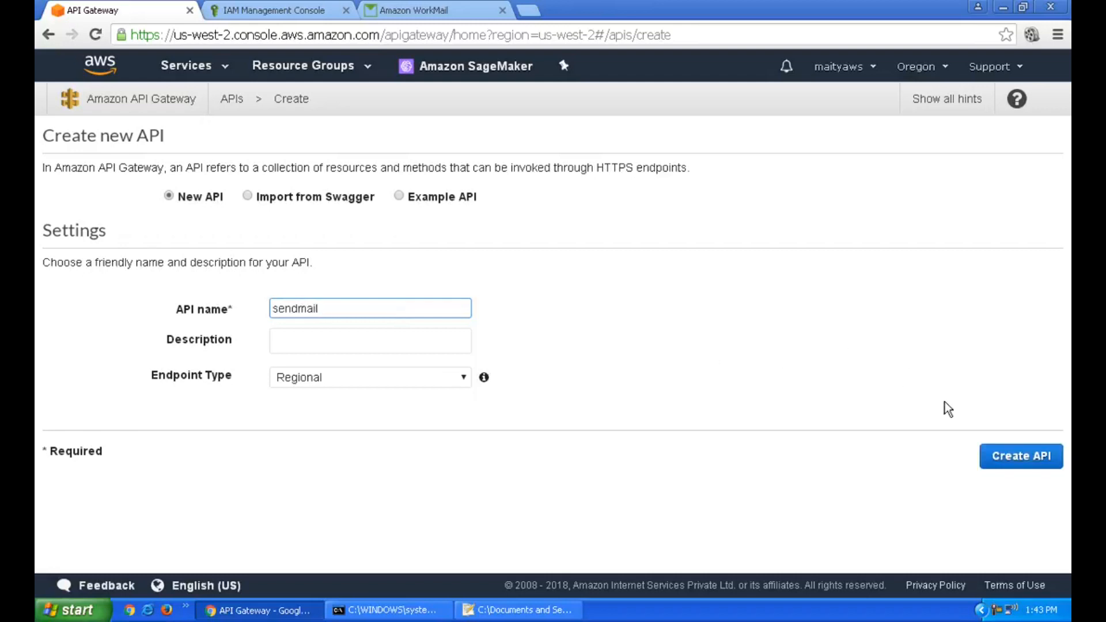
left_click(1014, 456)
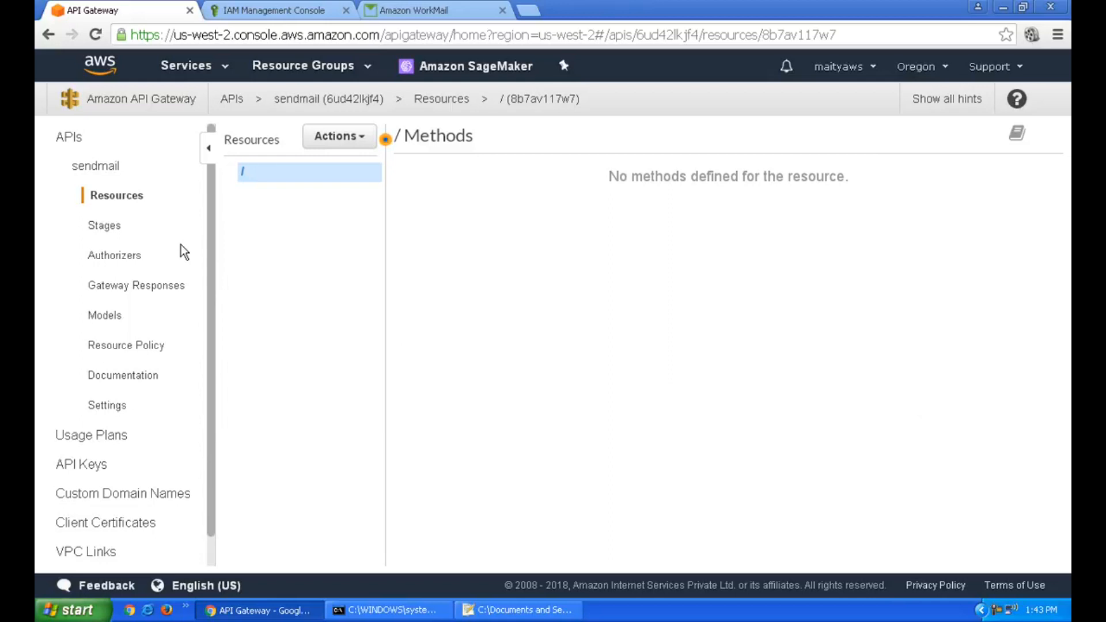
Add a child resource named 'email' under the sendmail API's root
left_click(341, 139)
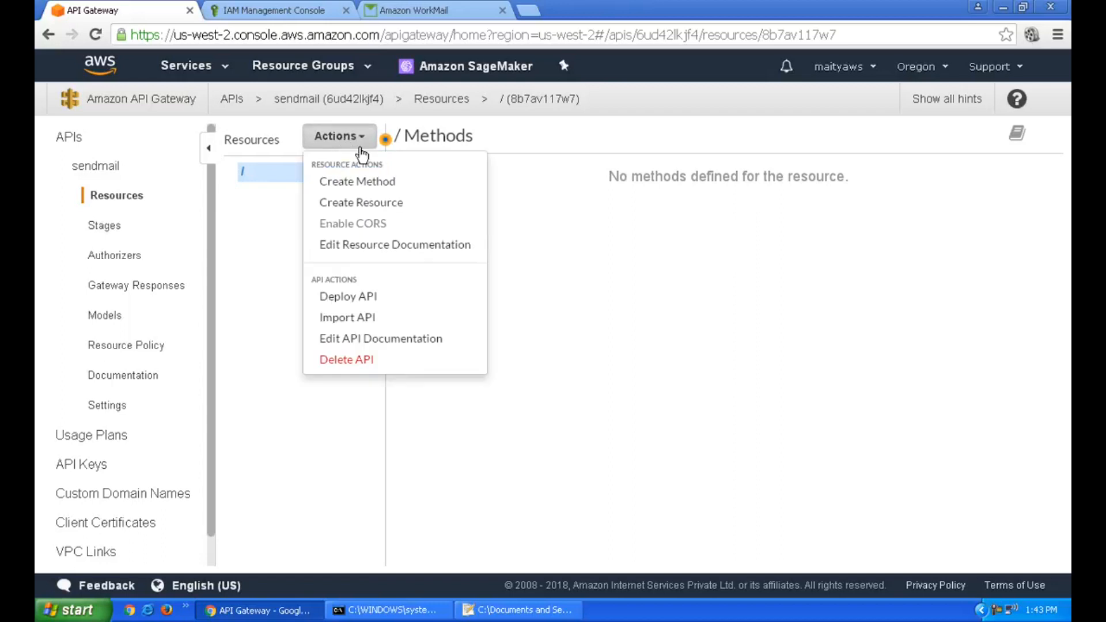
left_click(398, 202)
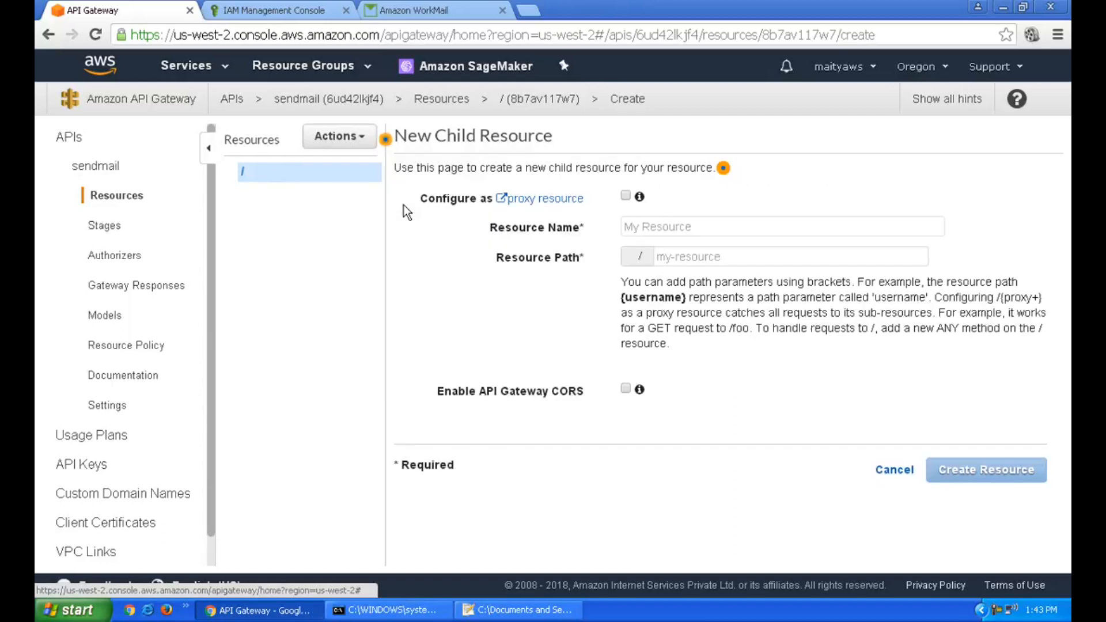
left_click(688, 234)
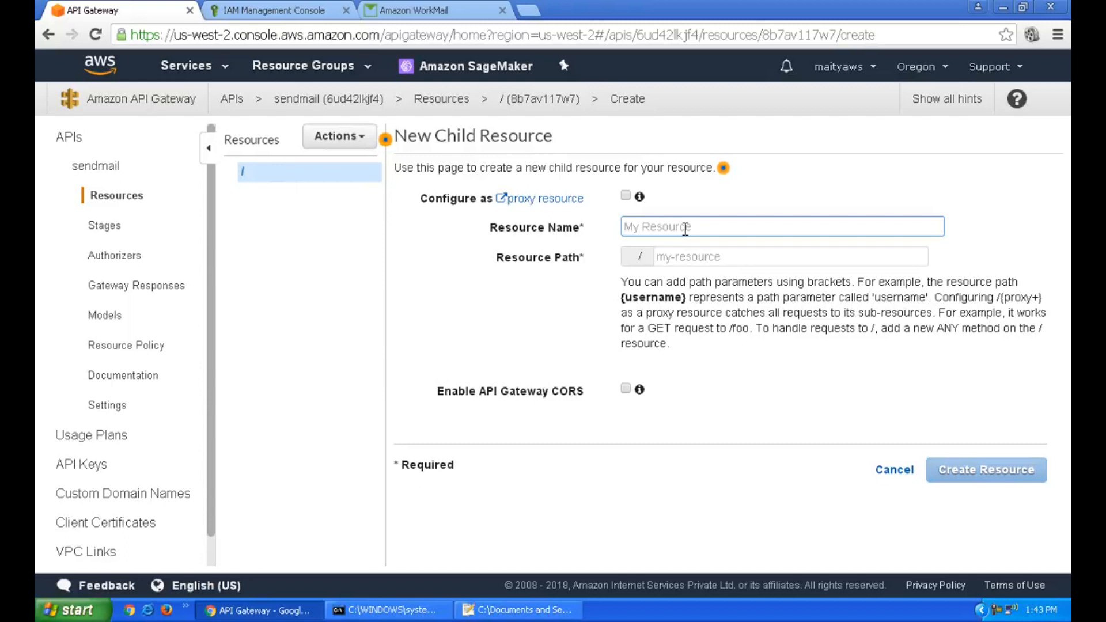
type("email")
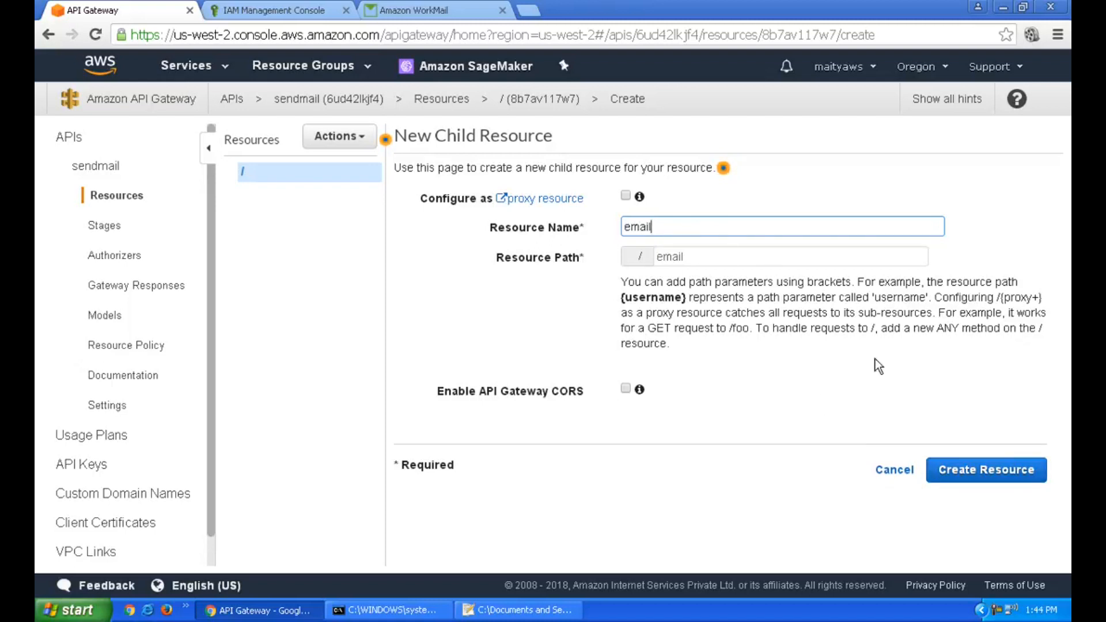
left_click(957, 474)
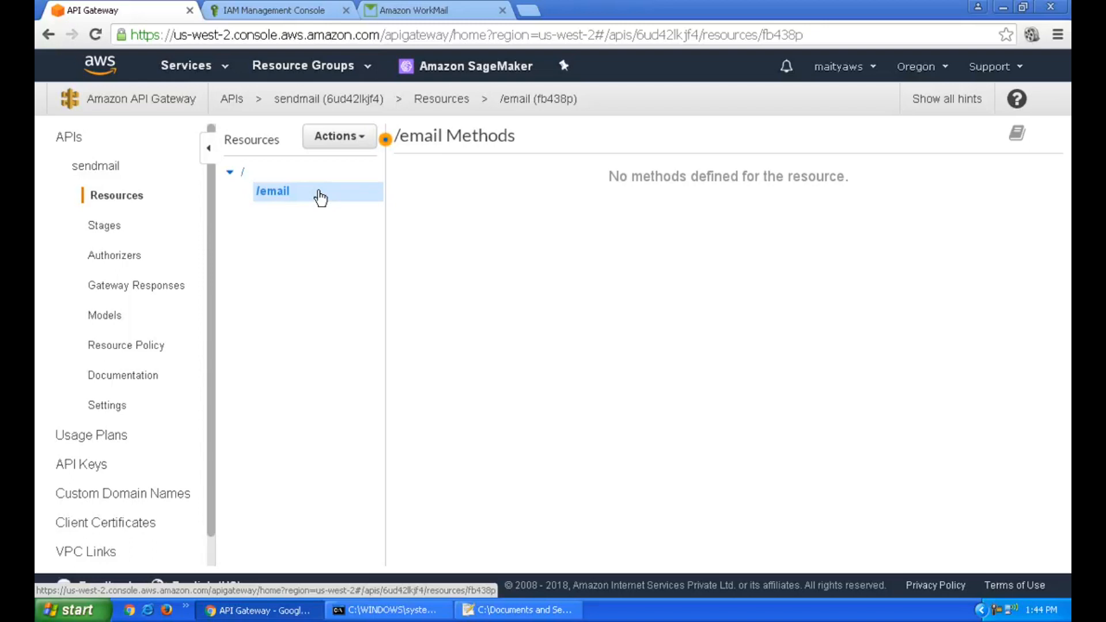
Add a POST method to /email and open its integration setup
left_click(340, 144)
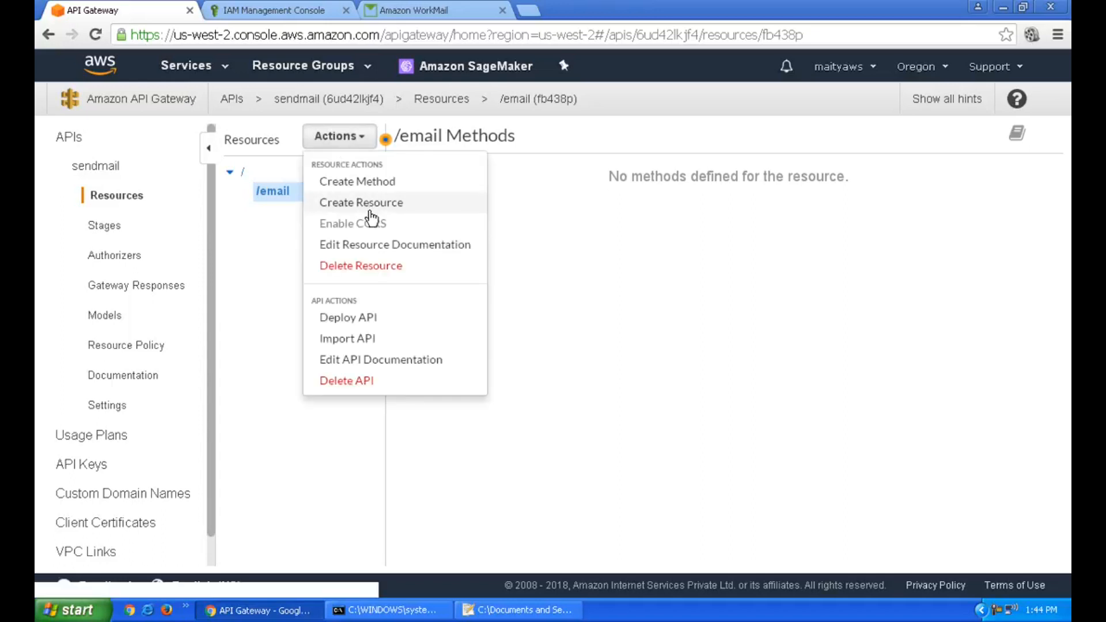
left_click(376, 182)
left_click(315, 209)
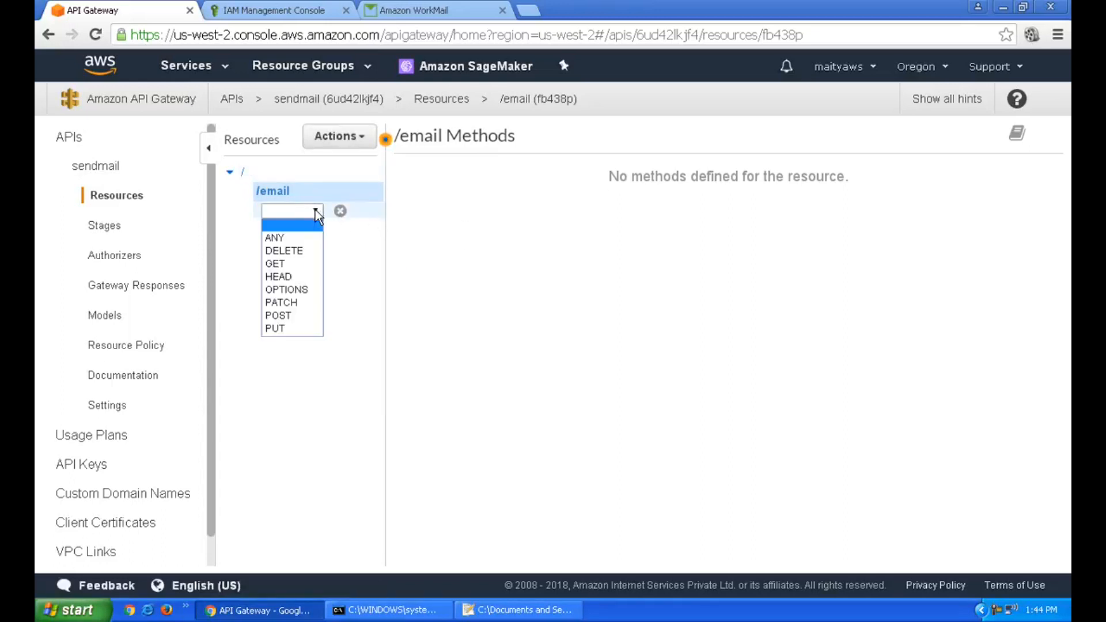
left_click(294, 314)
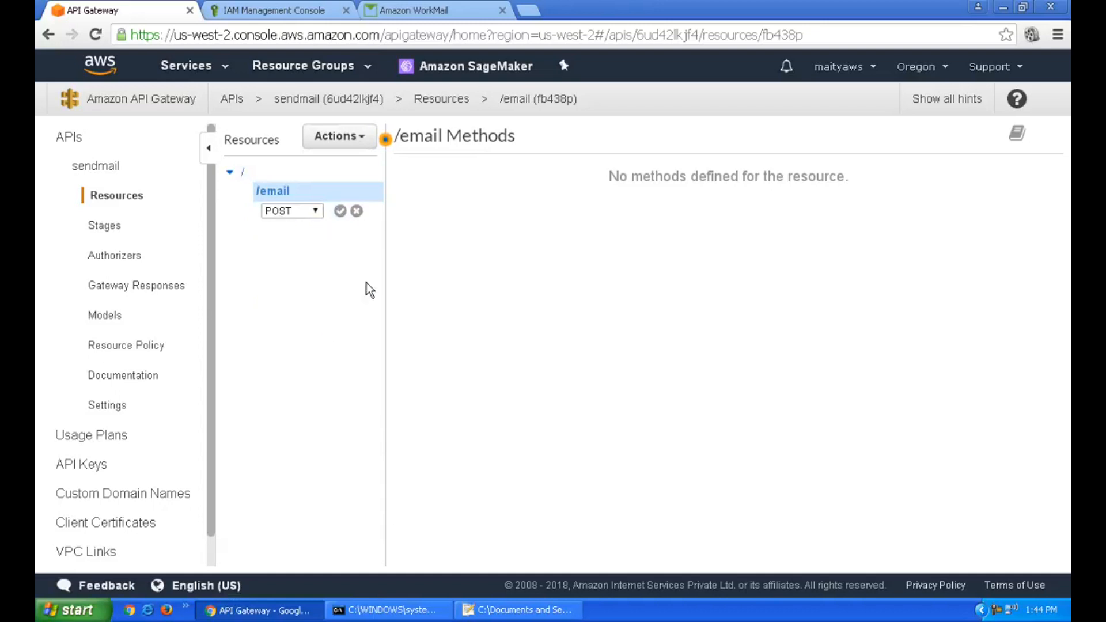
left_click(339, 211)
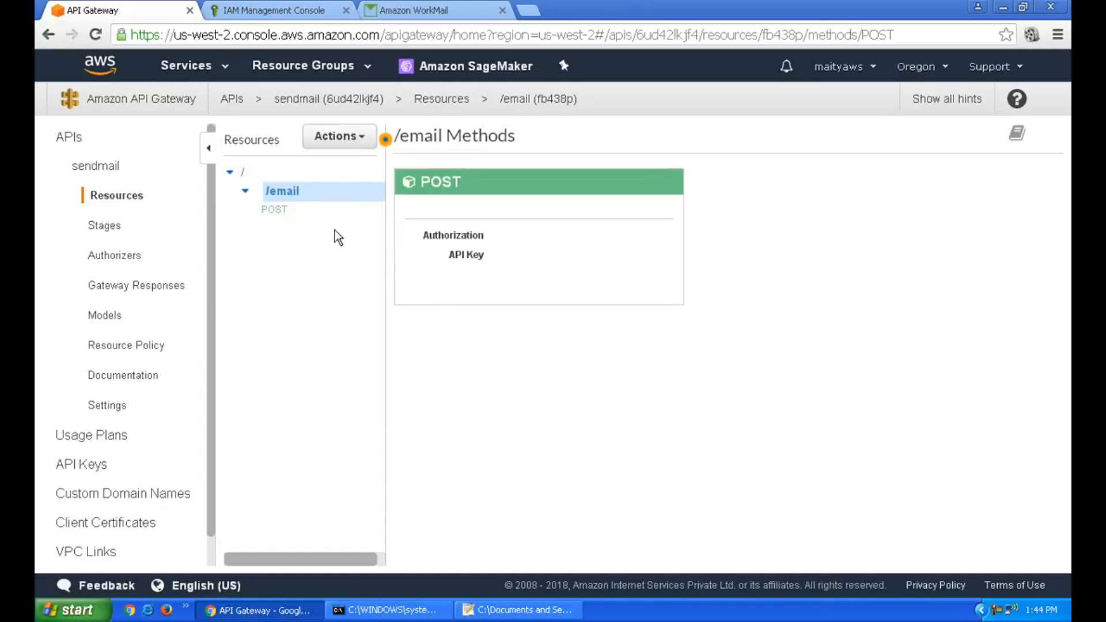
left_click(278, 211)
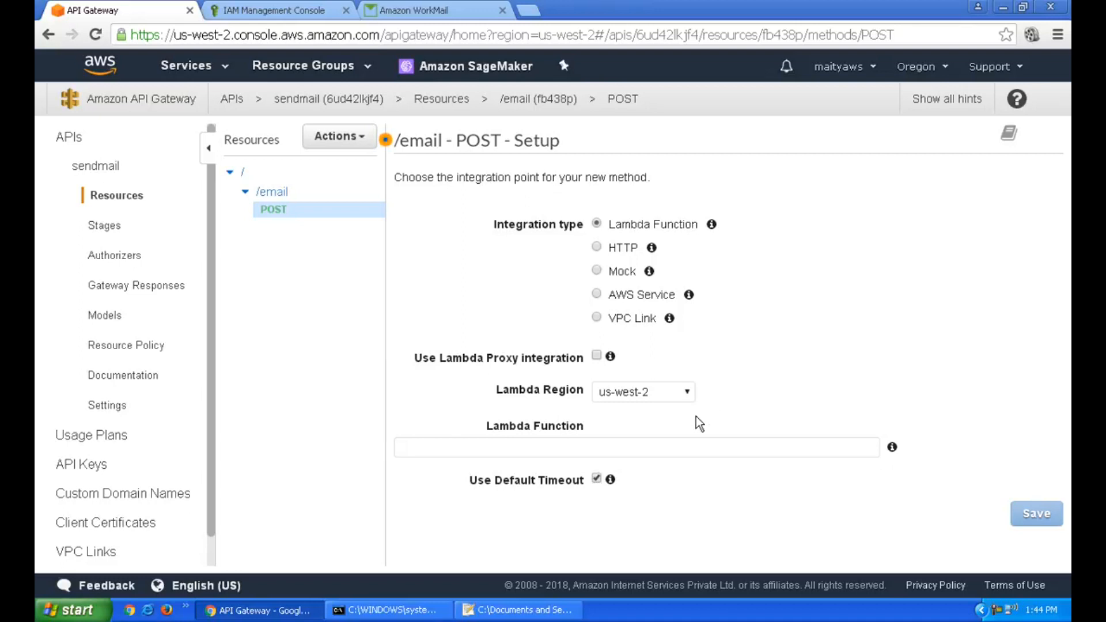
Integrate POST /email with the sendmail Lambda function and grant API Gateway permission to invoke it
left_click(687, 451)
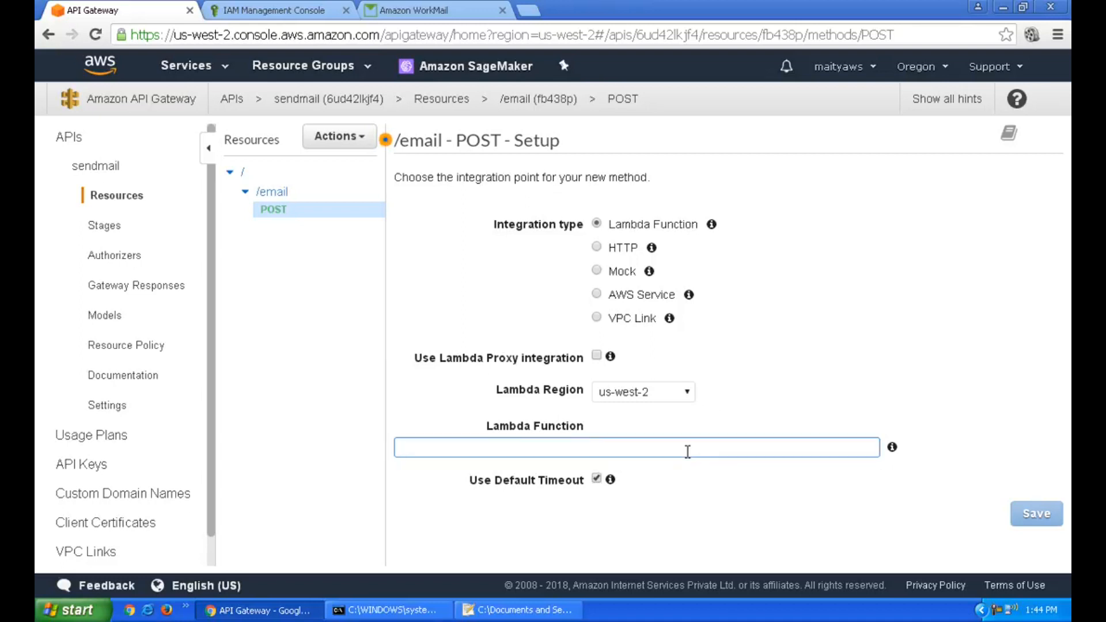
type("t")
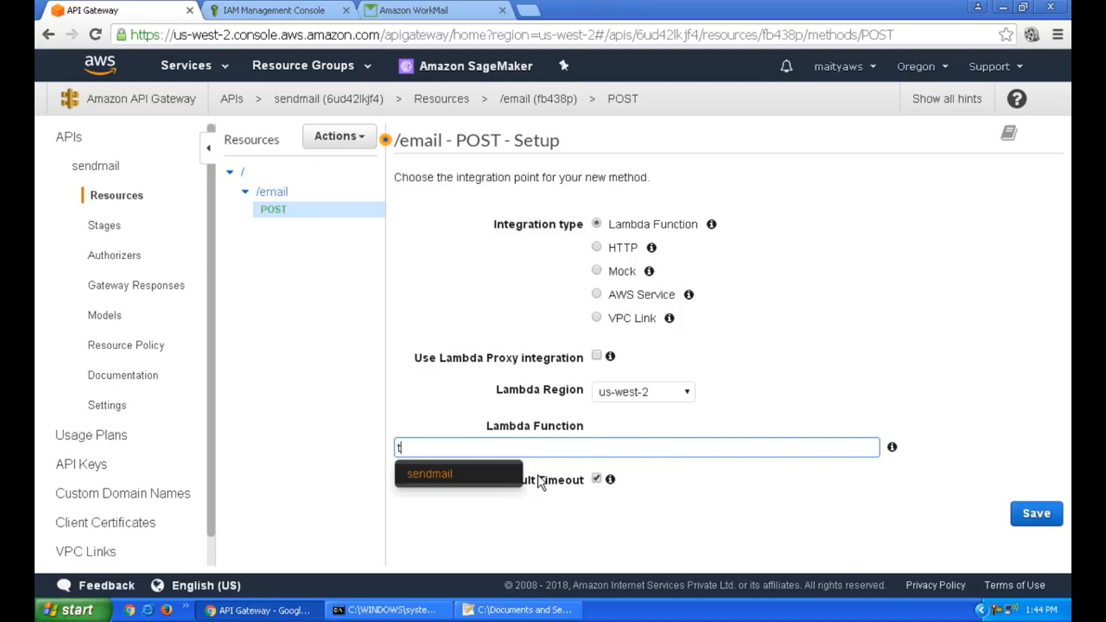
left_click(456, 474)
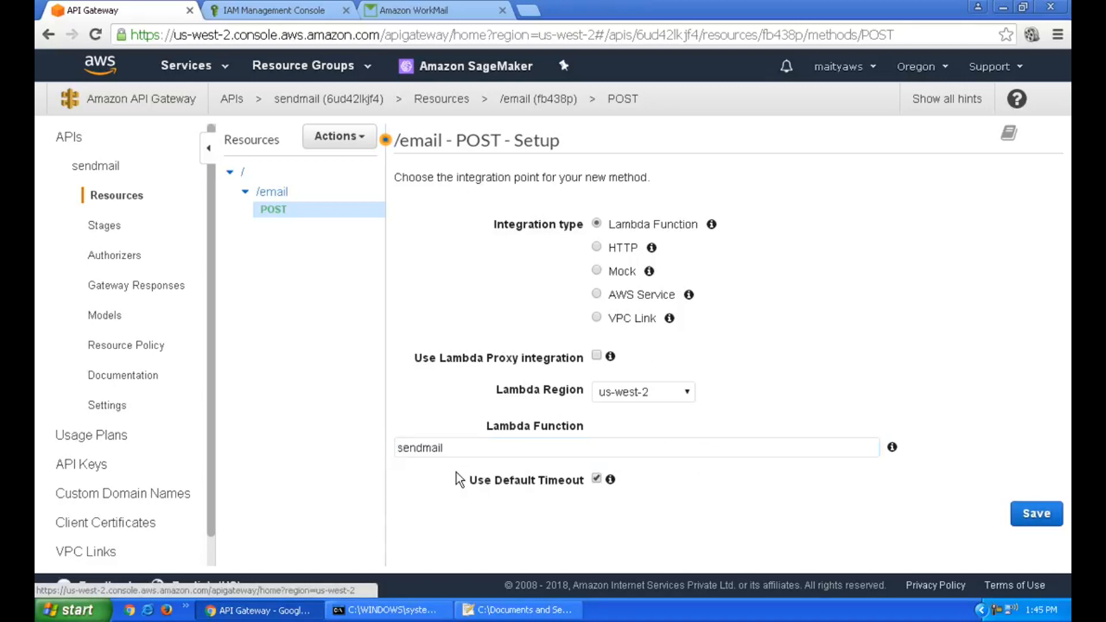
left_click(1053, 520)
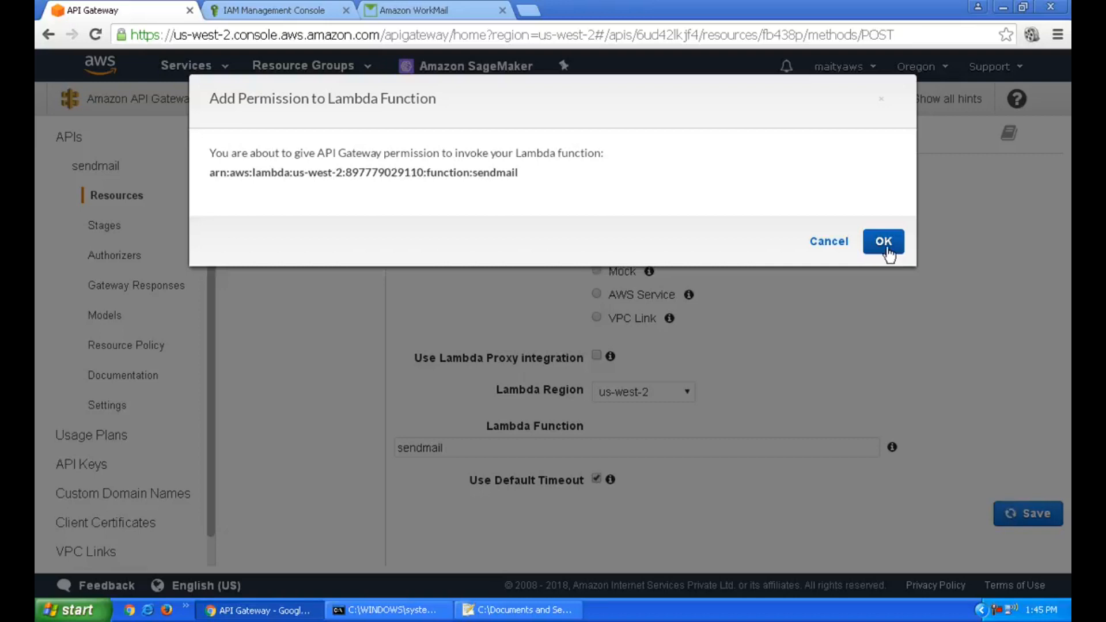
left_click(883, 242)
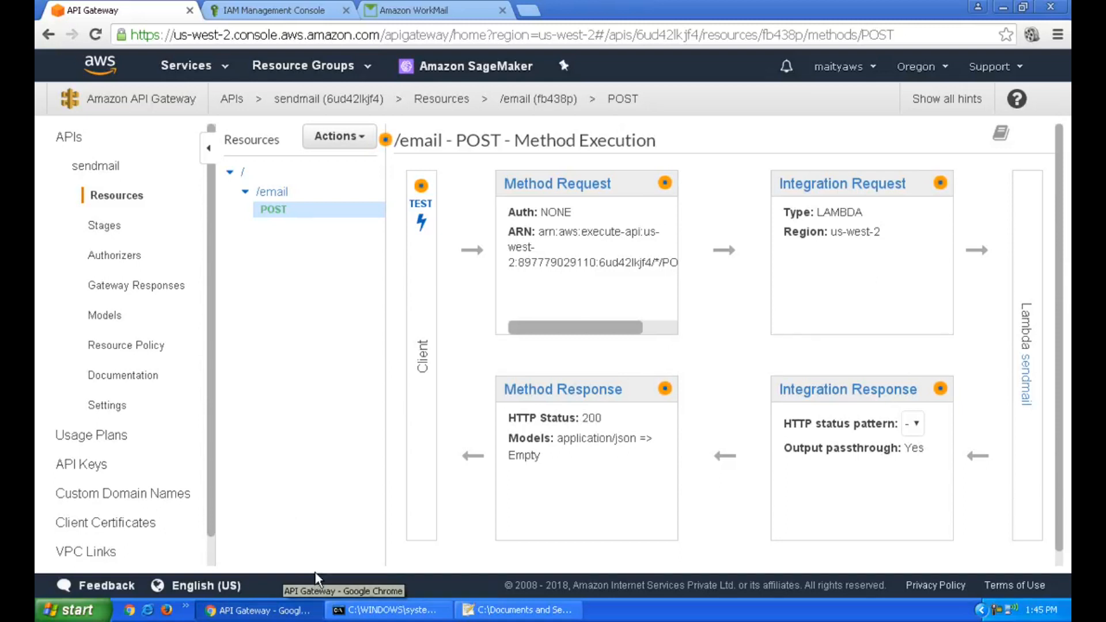
Open index.html from the desktop in Notepad++ and scroll down to line 44
left_click(296, 612)
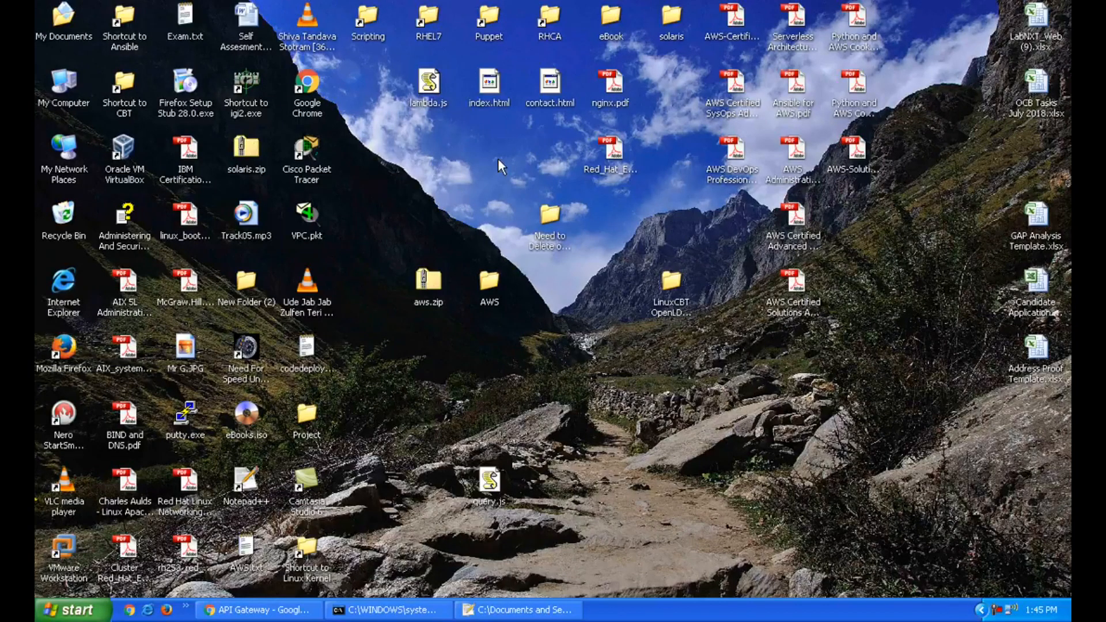
right_click(490, 81)
left_click(527, 130)
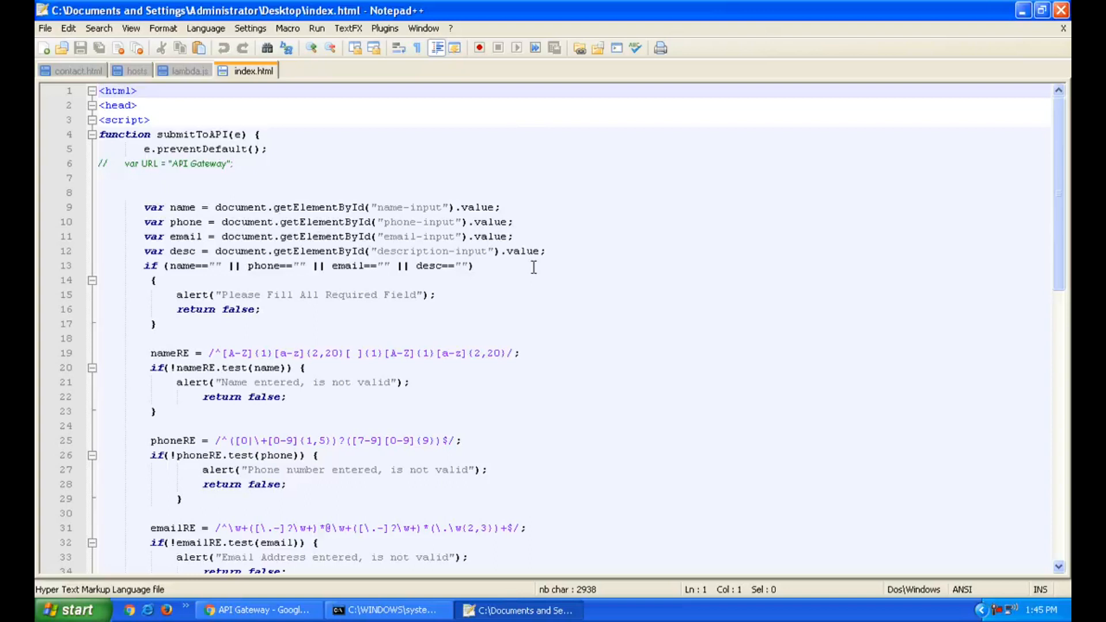
scroll(534, 267, "down", 8)
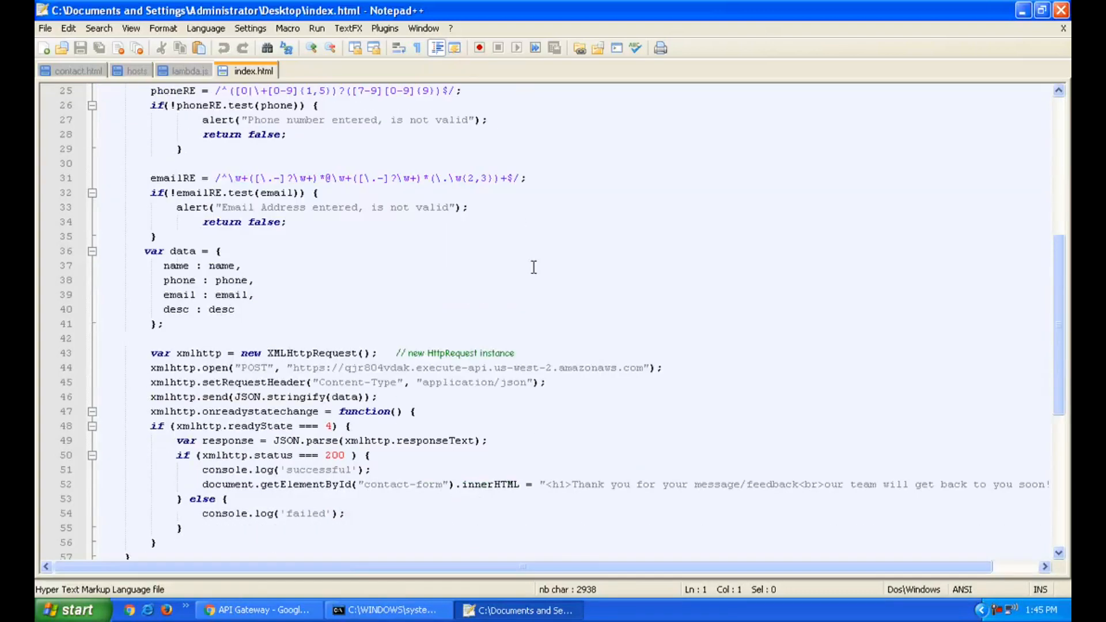
scroll(534, 267, "down", 1)
Select the old API endpoint URL on line 44, then return to the API Gateway console
left_click(296, 324)
key("shift+End")
key("shift+Left")
key("shift+Left")
key("shift+Left")
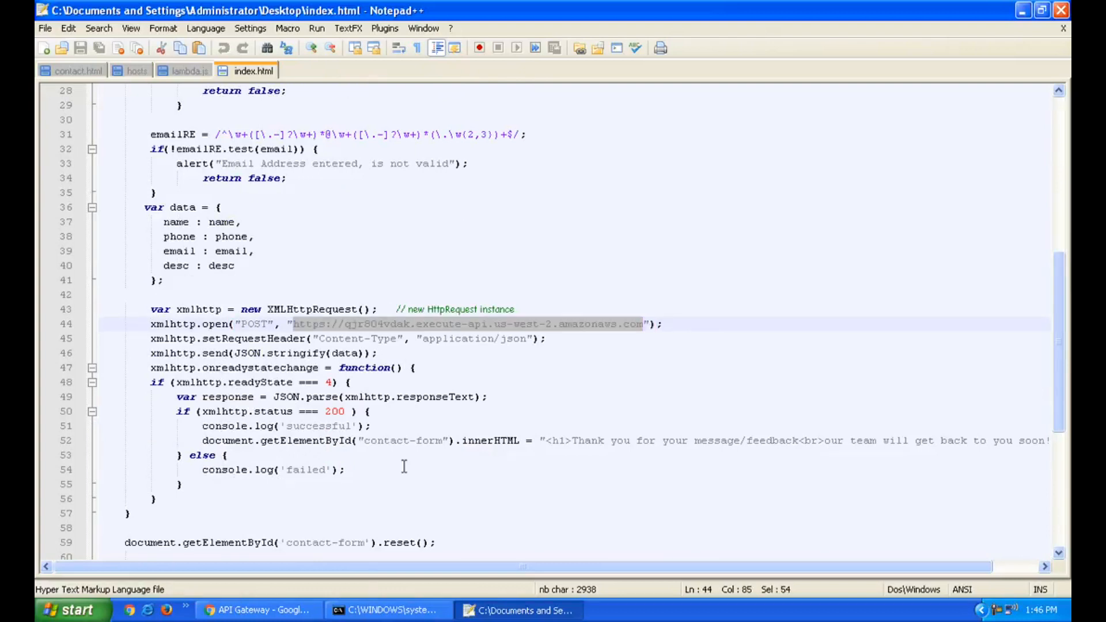
left_click(248, 611)
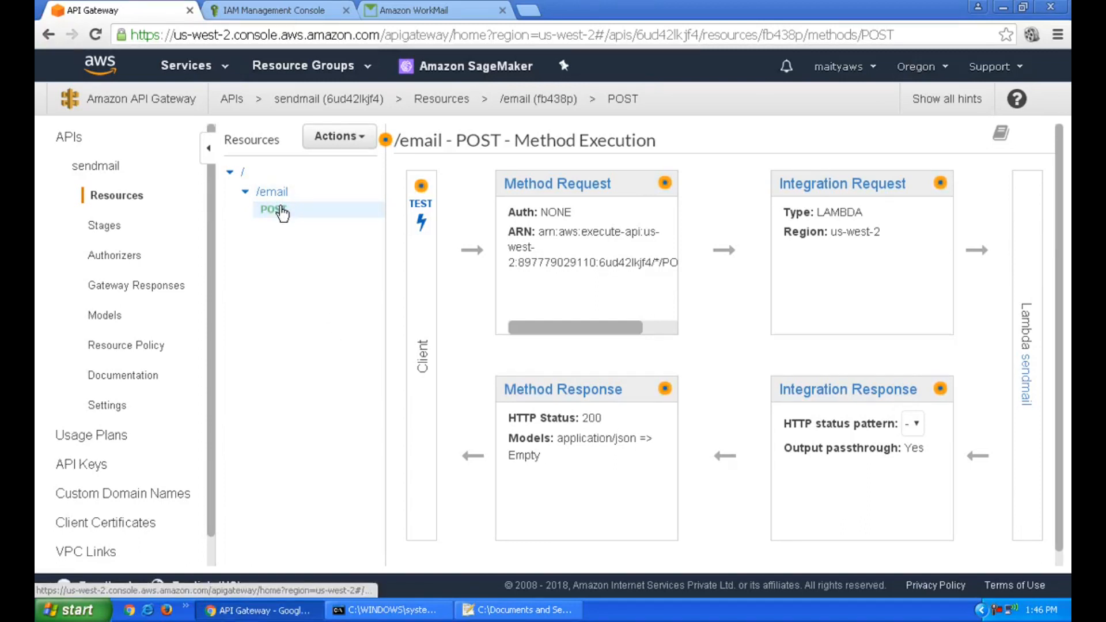
left_click(362, 145)
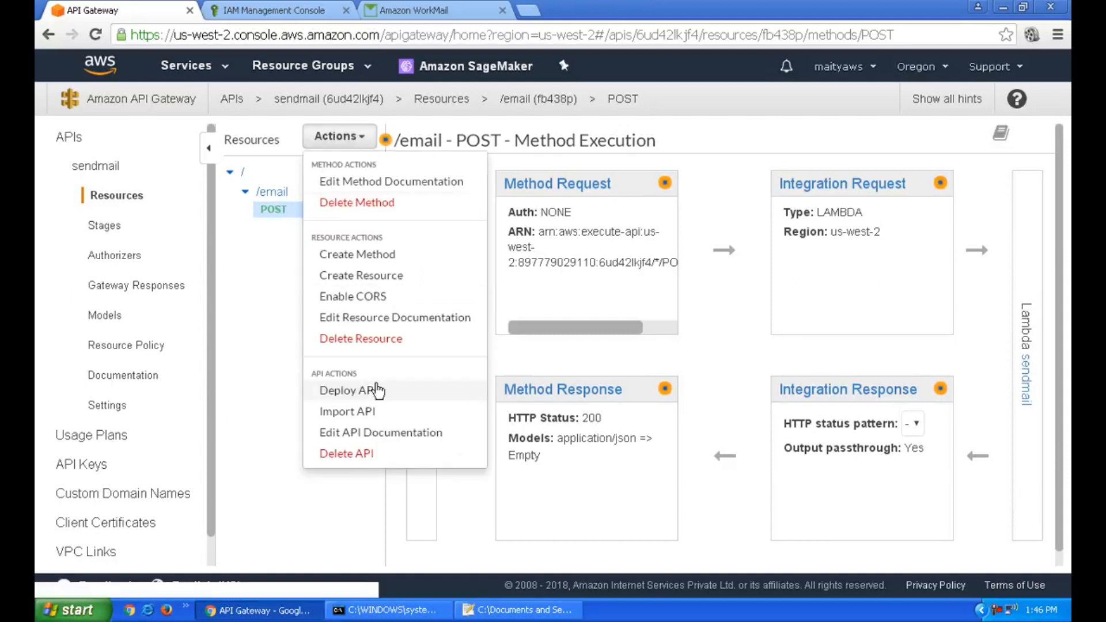
left_click(349, 391)
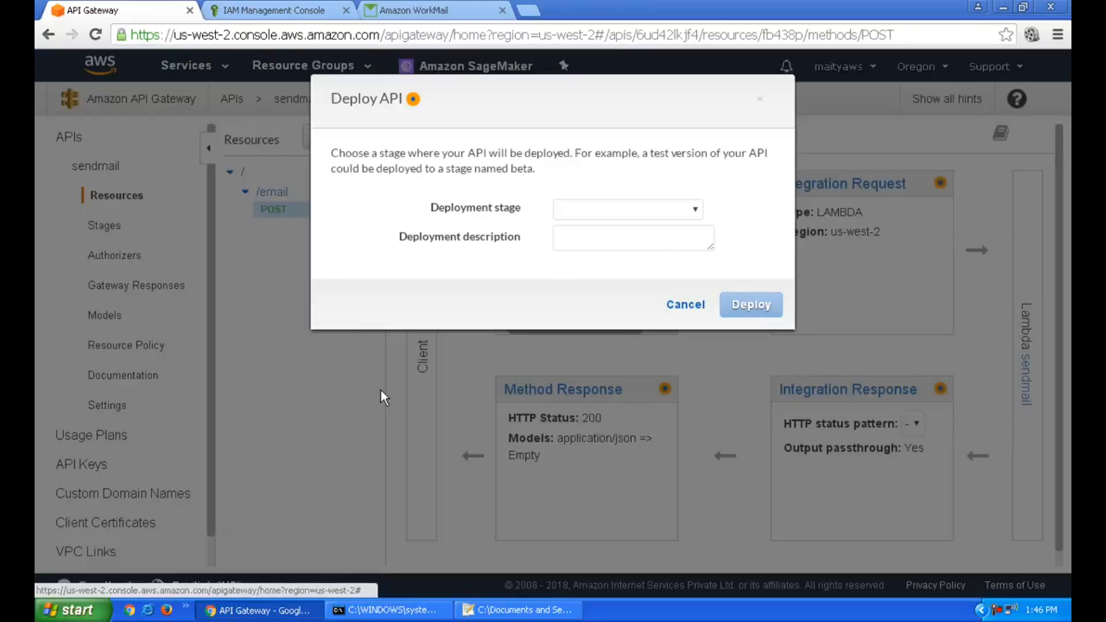
left_click(684, 311)
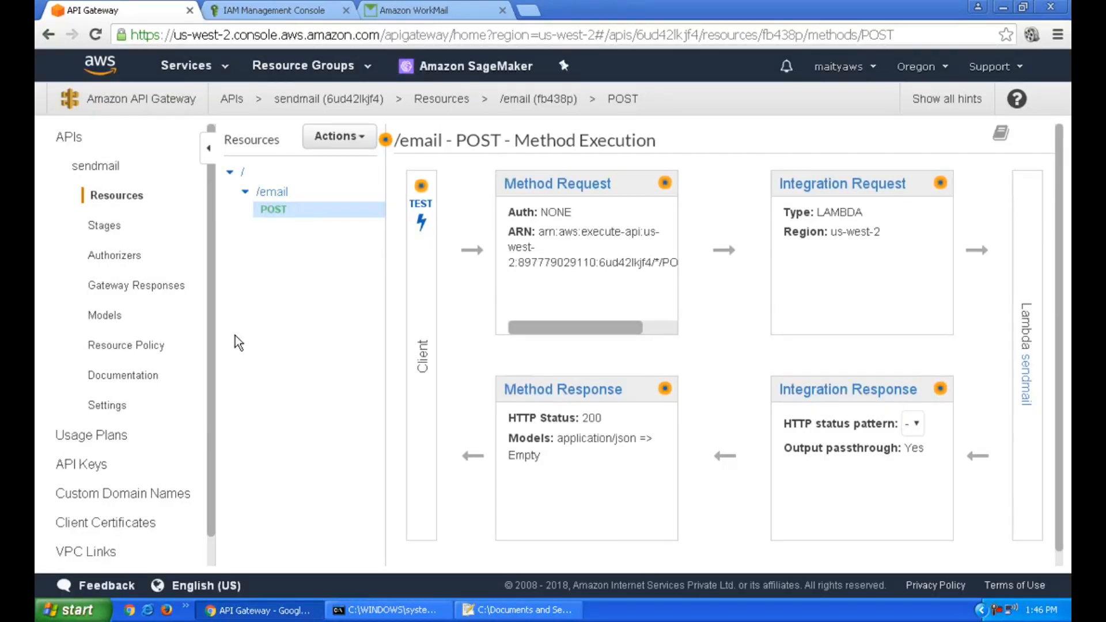
left_click(340, 137)
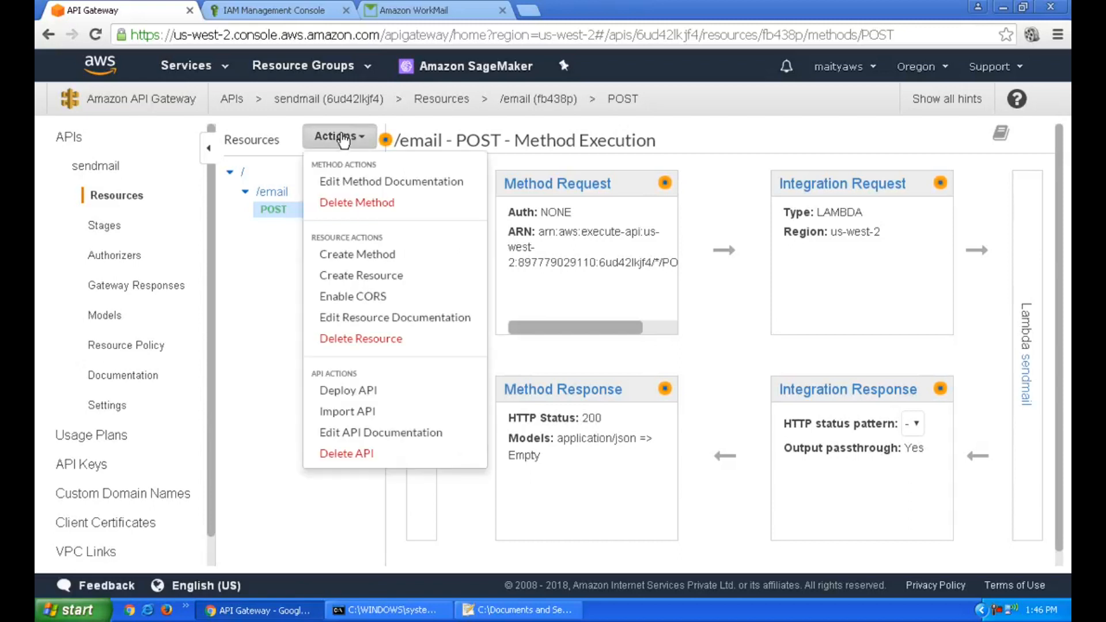
left_click(382, 297)
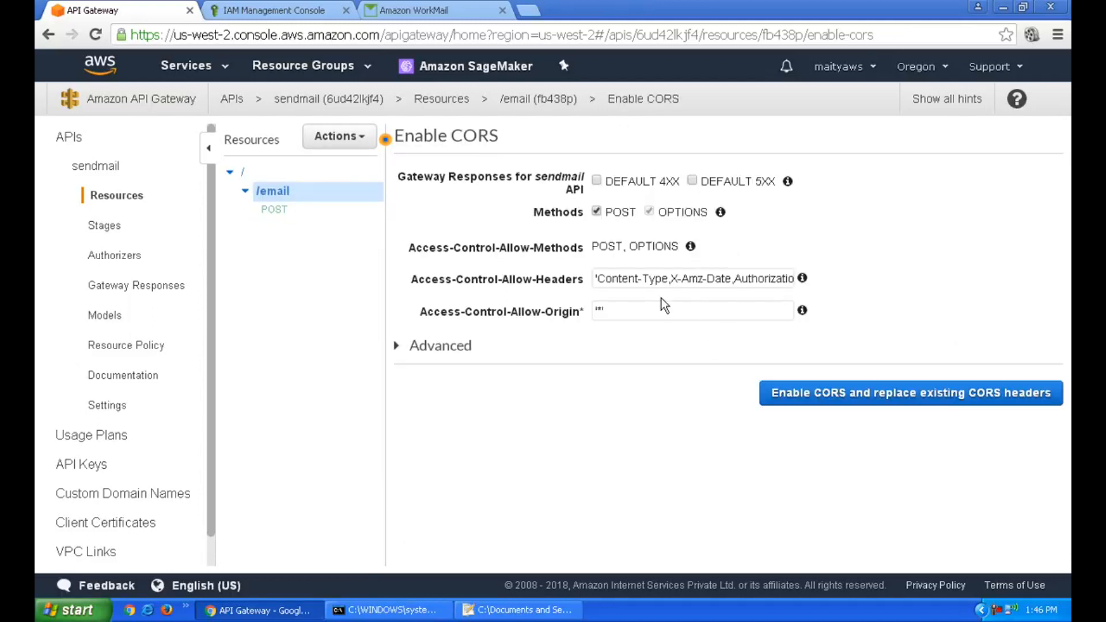
left_click(614, 311)
key("BackSpace")
key("BackSpace")
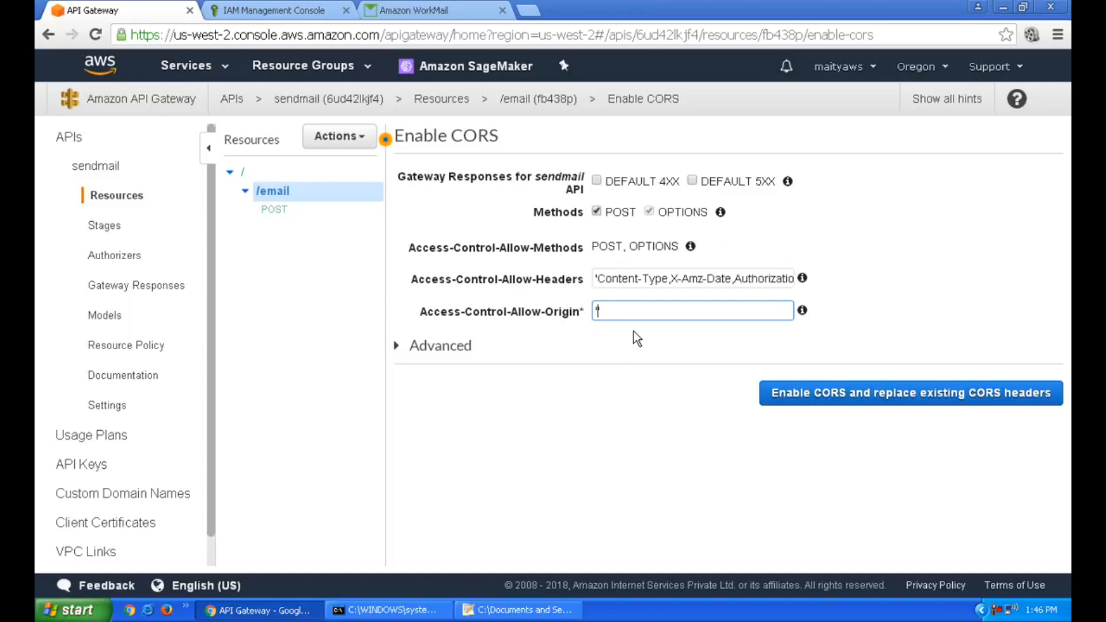
type("http://explor")
type("etheindia.online'")
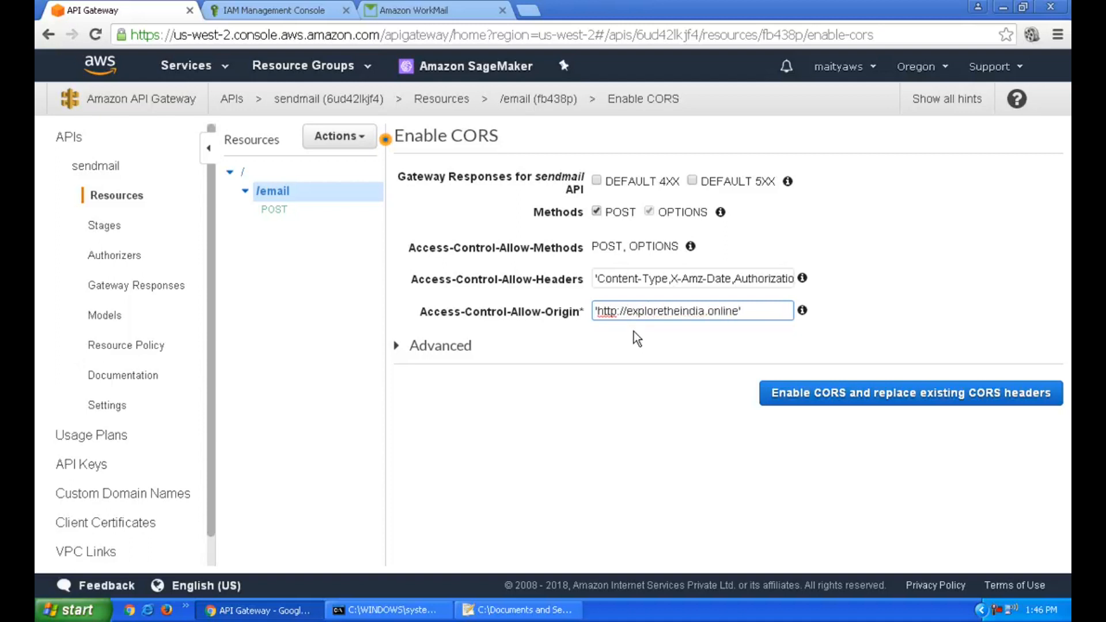
key("BackSpace")
type("'")
left_click(825, 402)
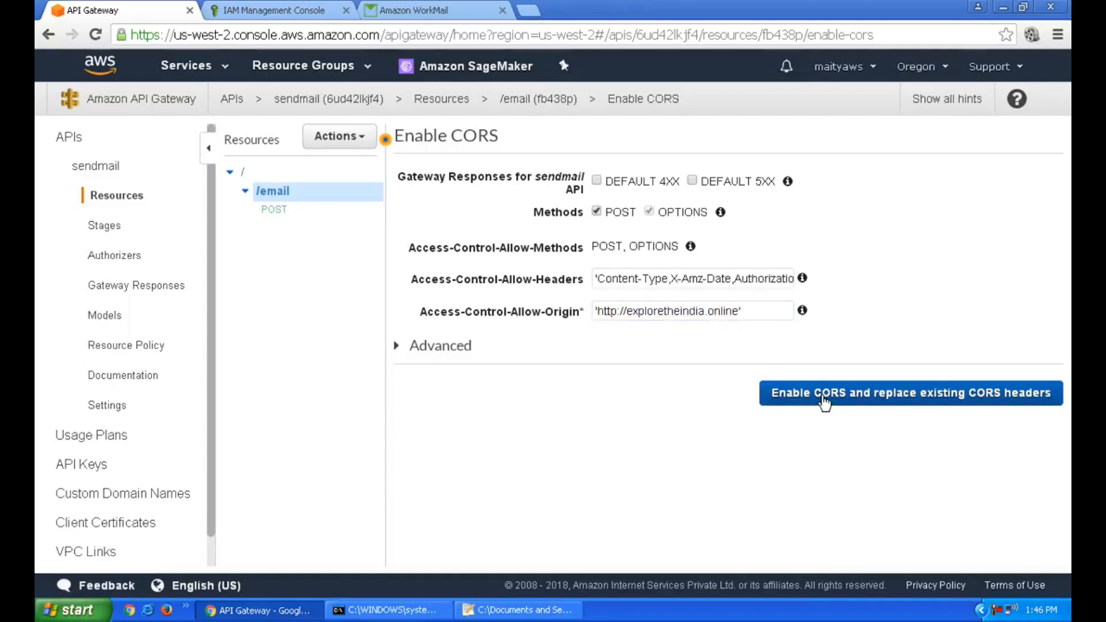
left_click(845, 420)
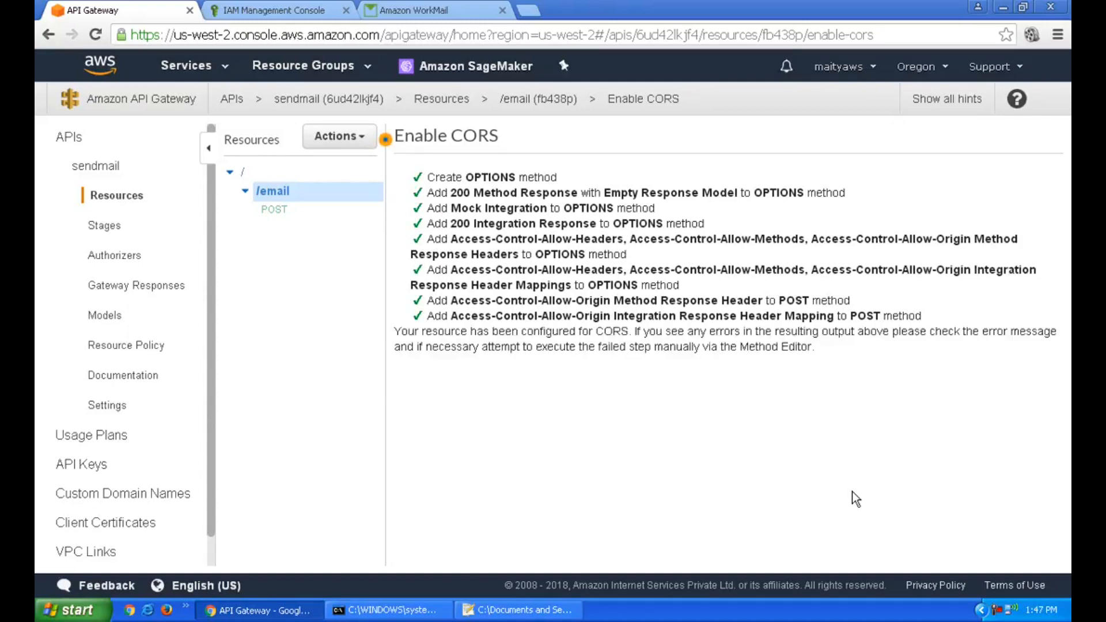
Deploy the sendmail API to a new stage named prod
left_click(275, 211)
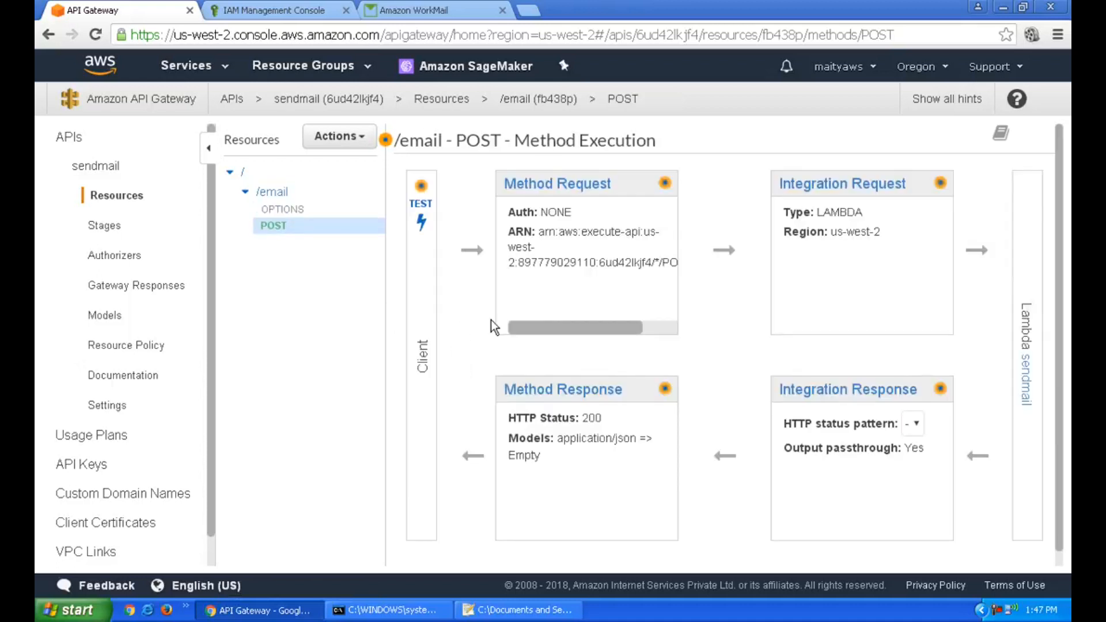
left_click(348, 138)
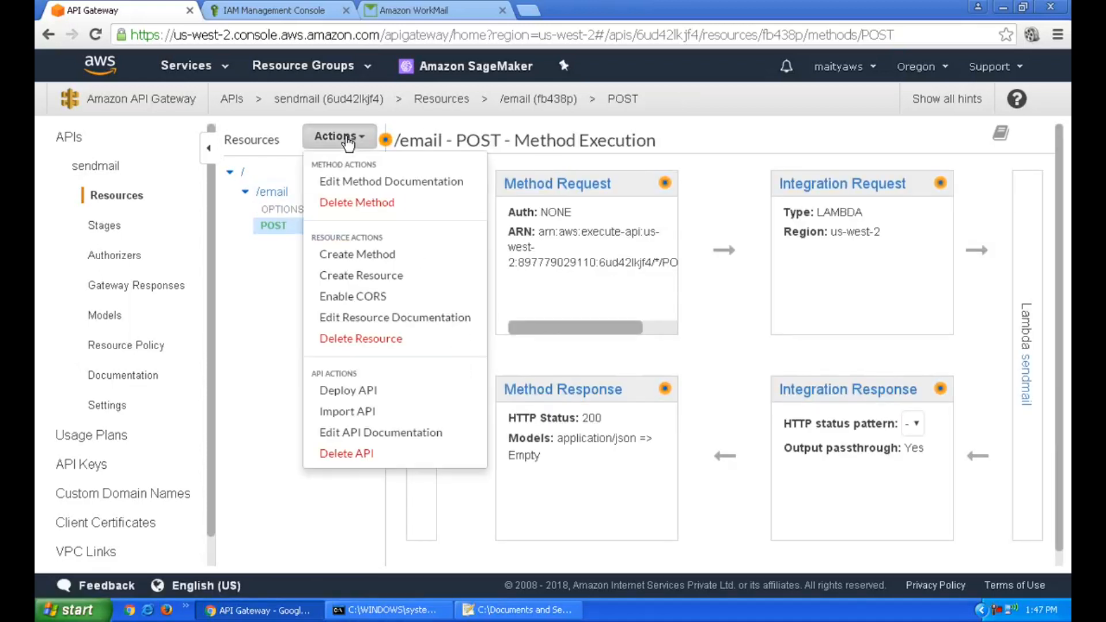
left_click(369, 390)
left_click(641, 217)
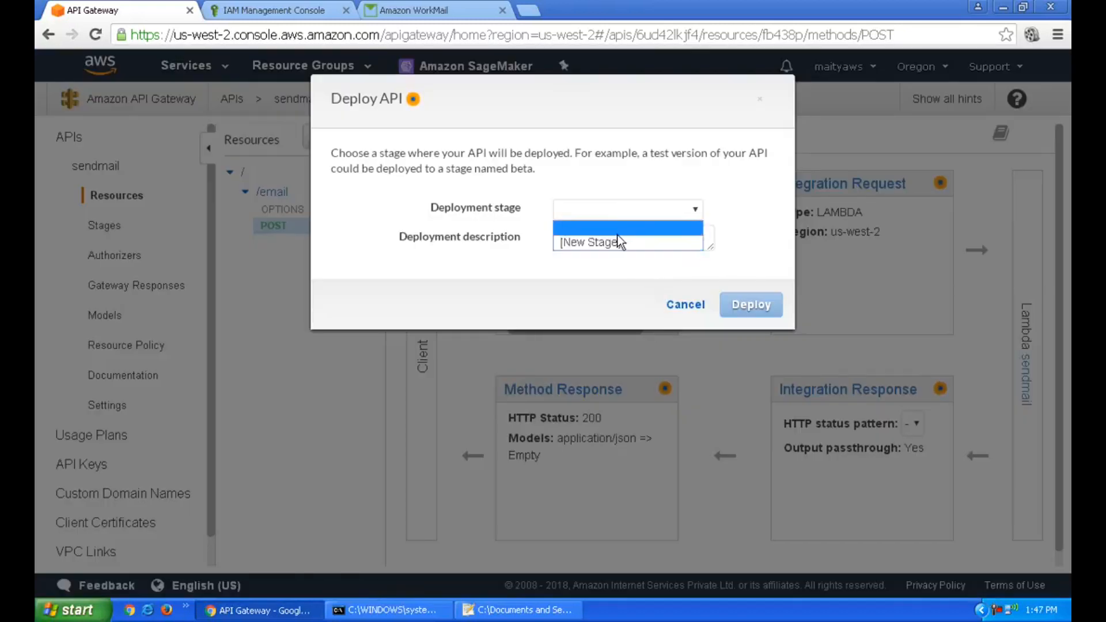
left_click(616, 242)
left_click(617, 237)
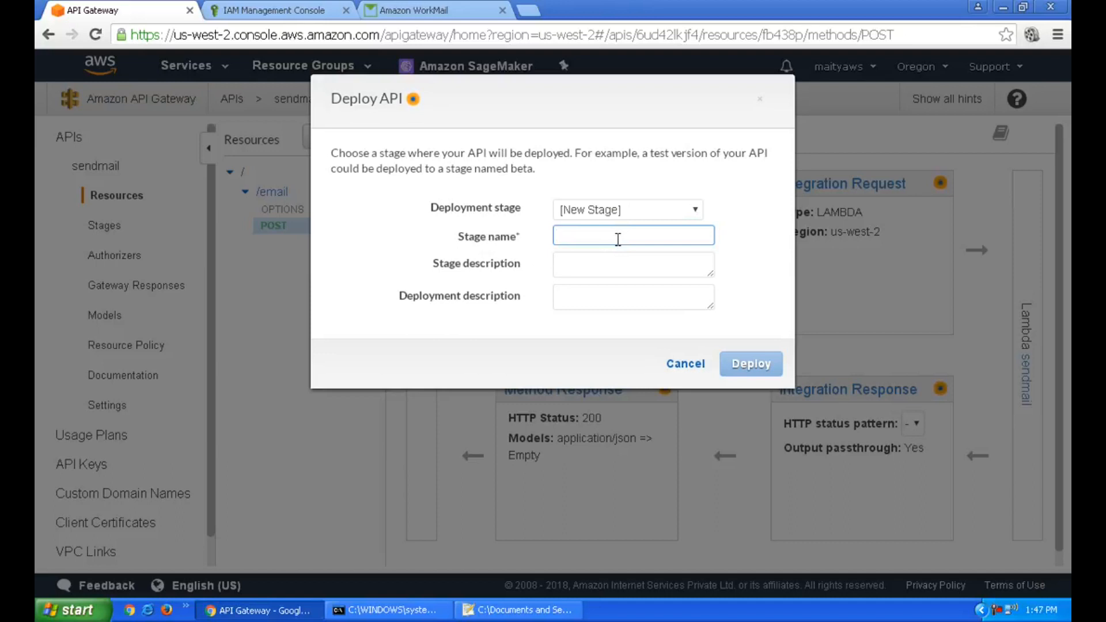
type("prod")
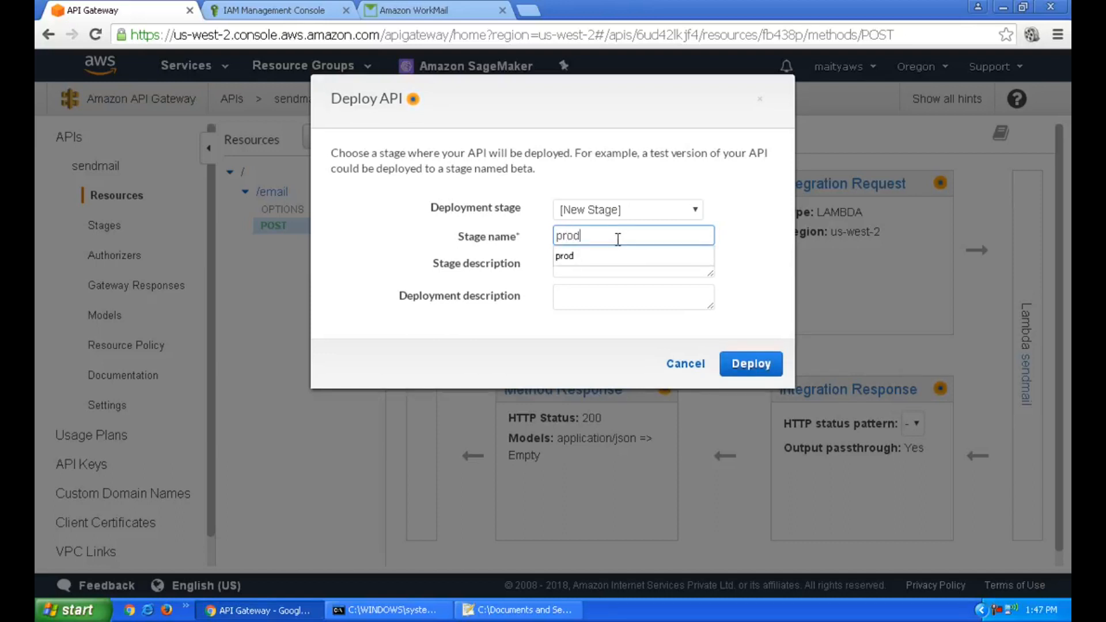
left_click(742, 331)
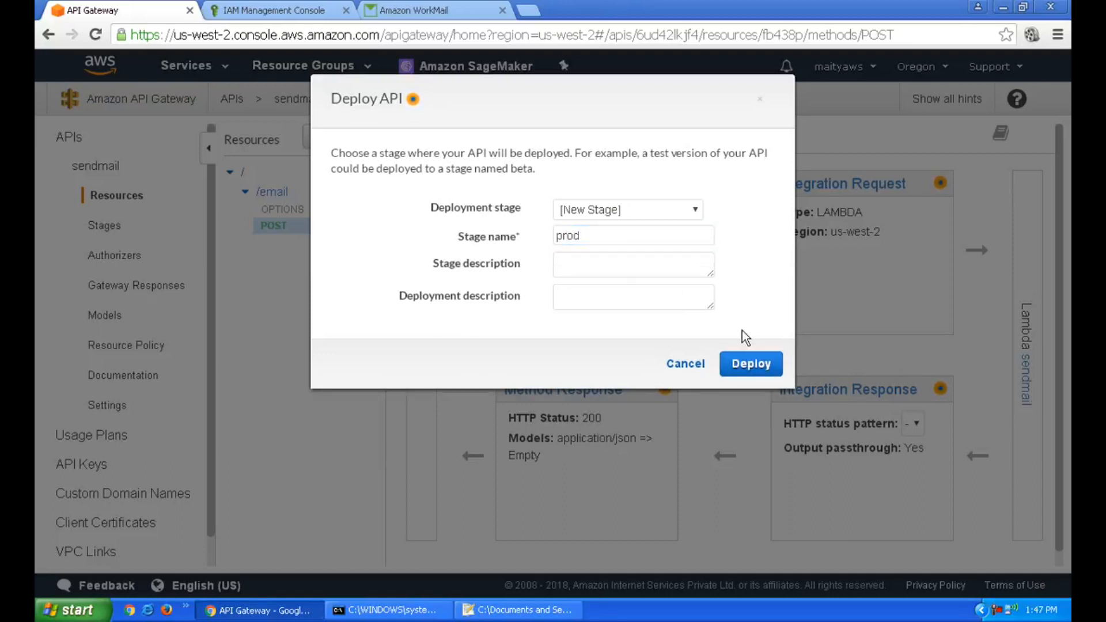
left_click(741, 366)
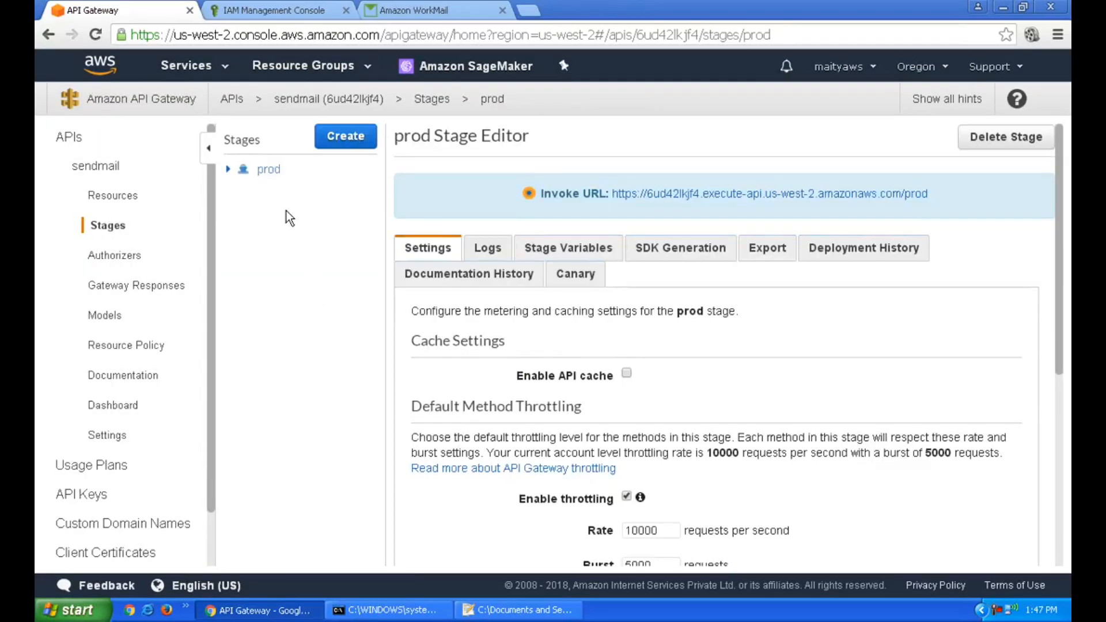
Select the invoke URL of the prod stage's /email POST method, ending in /prod/email
left_click(231, 170)
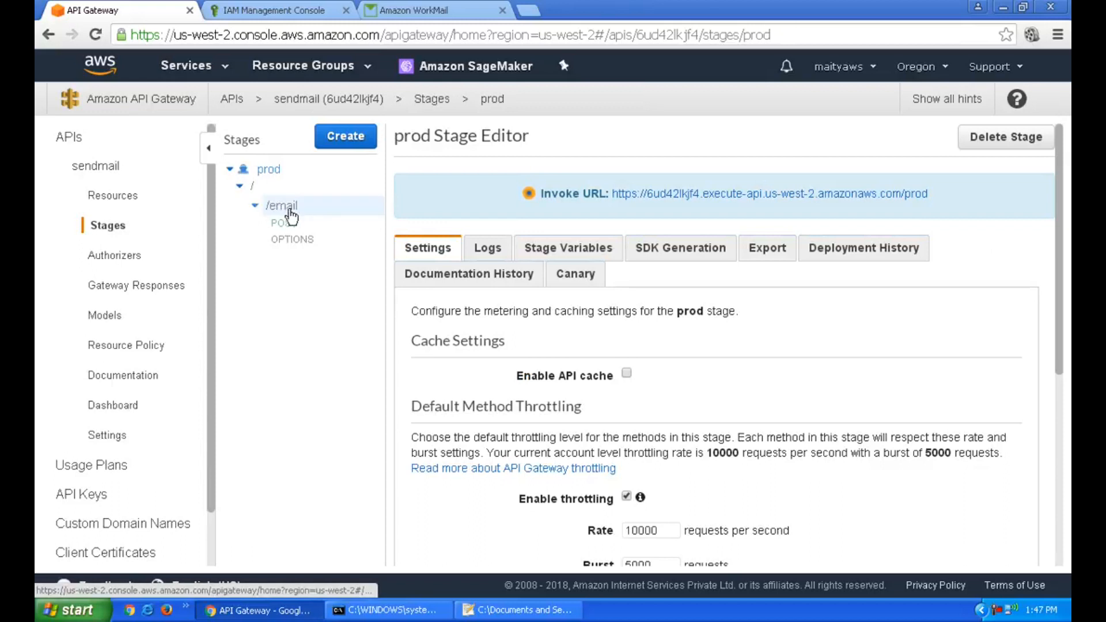
left_click(282, 226)
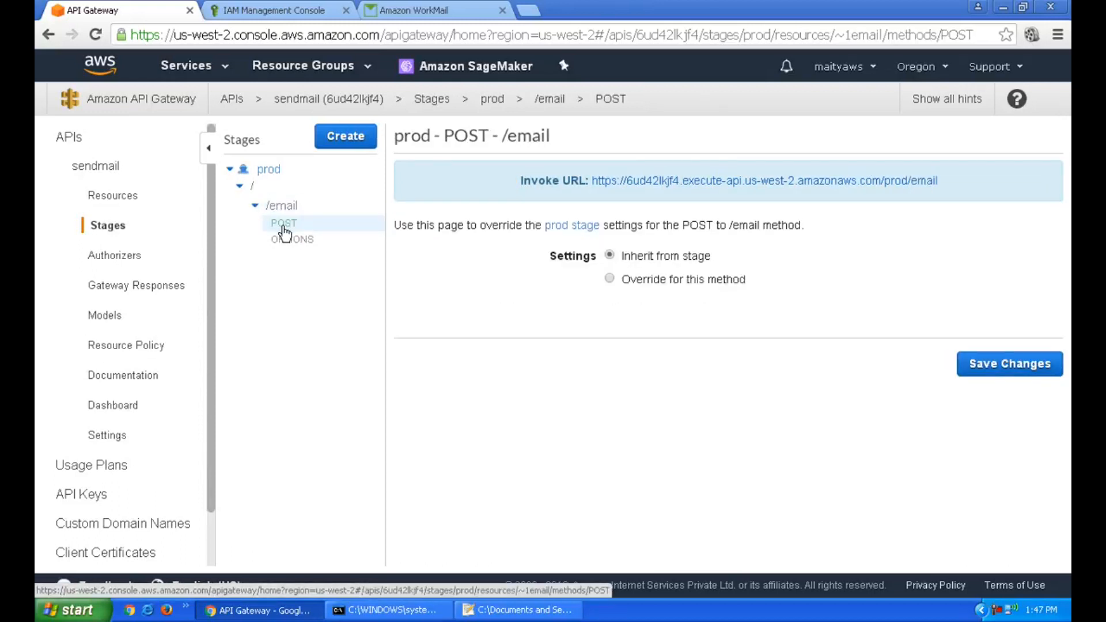
left_click_drag(959, 180, 595, 191)
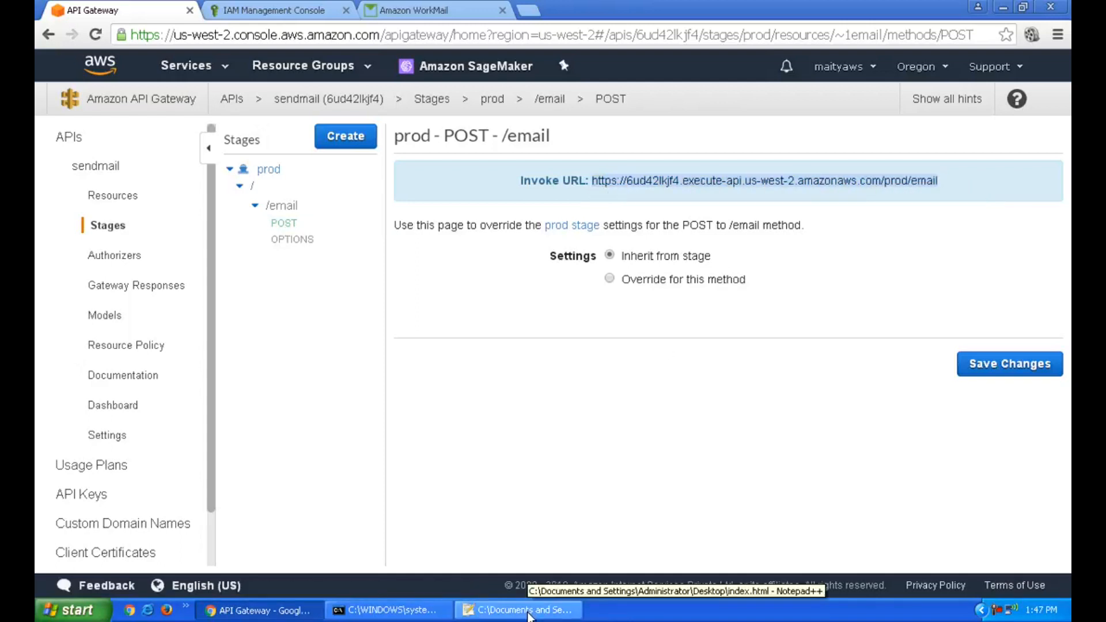
left_click(529, 612)
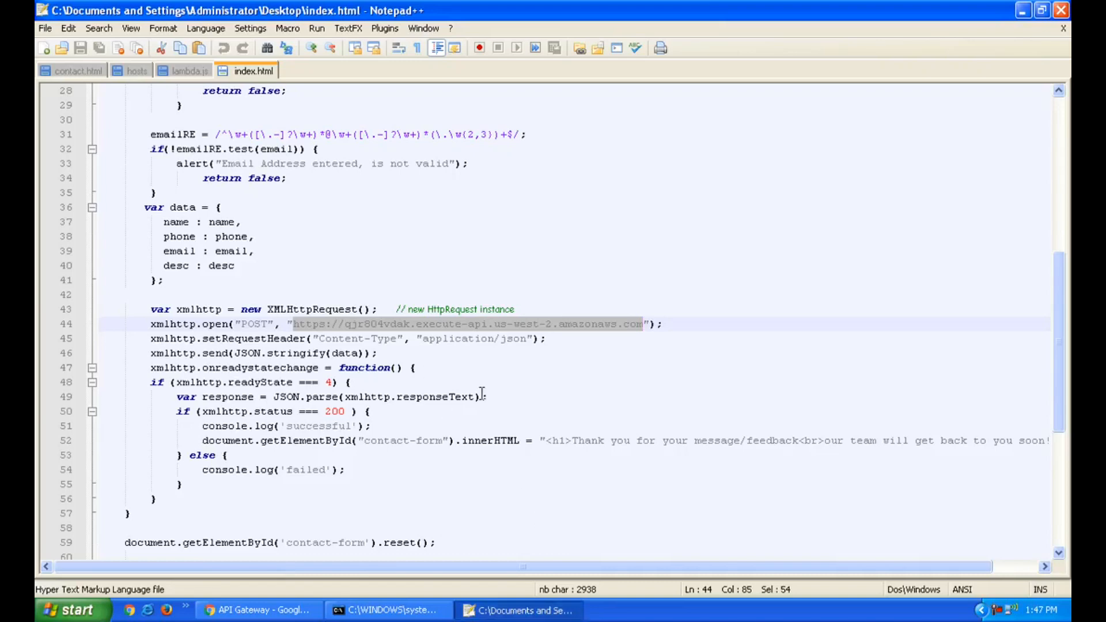
Paste the /prod/email invoke URL over the old endpoint on line 44 and save index.html
key("ctrl+v")
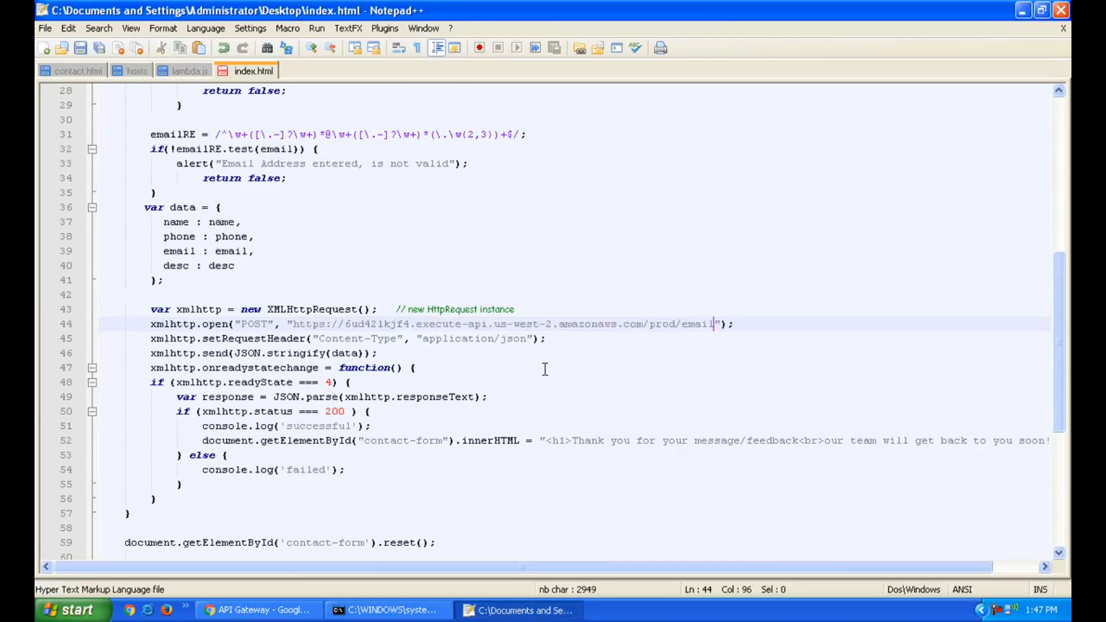
key("ctrl+s")
left_click(712, 378)
scroll(712, 378, "down", 7)
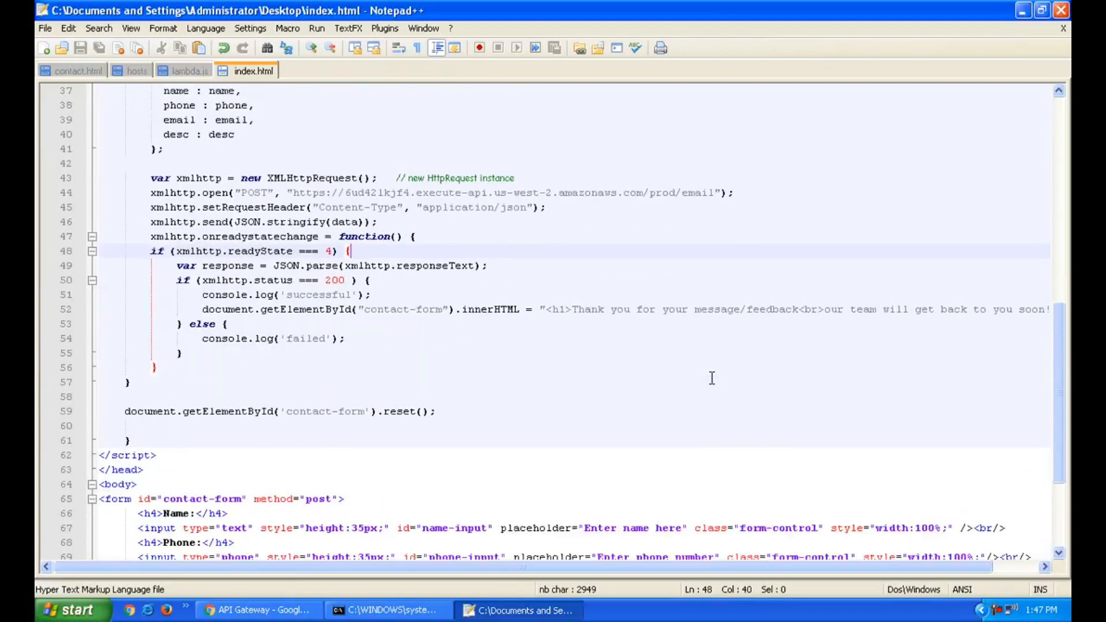
scroll(712, 378, "up", 6)
scroll(712, 377, "up", 10)
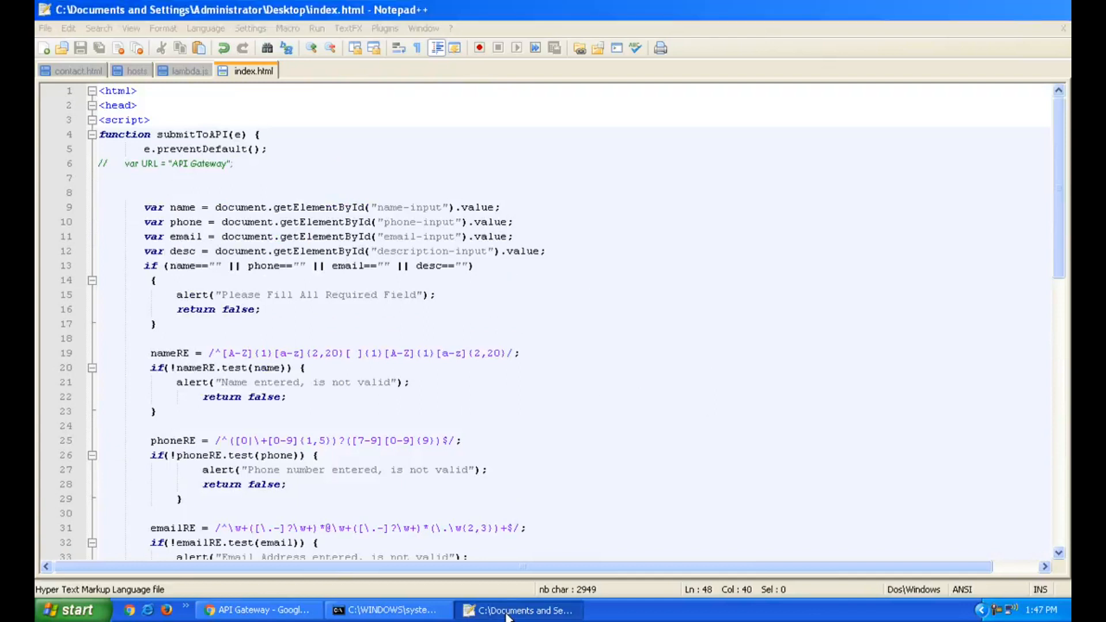
key("alt+Tab")
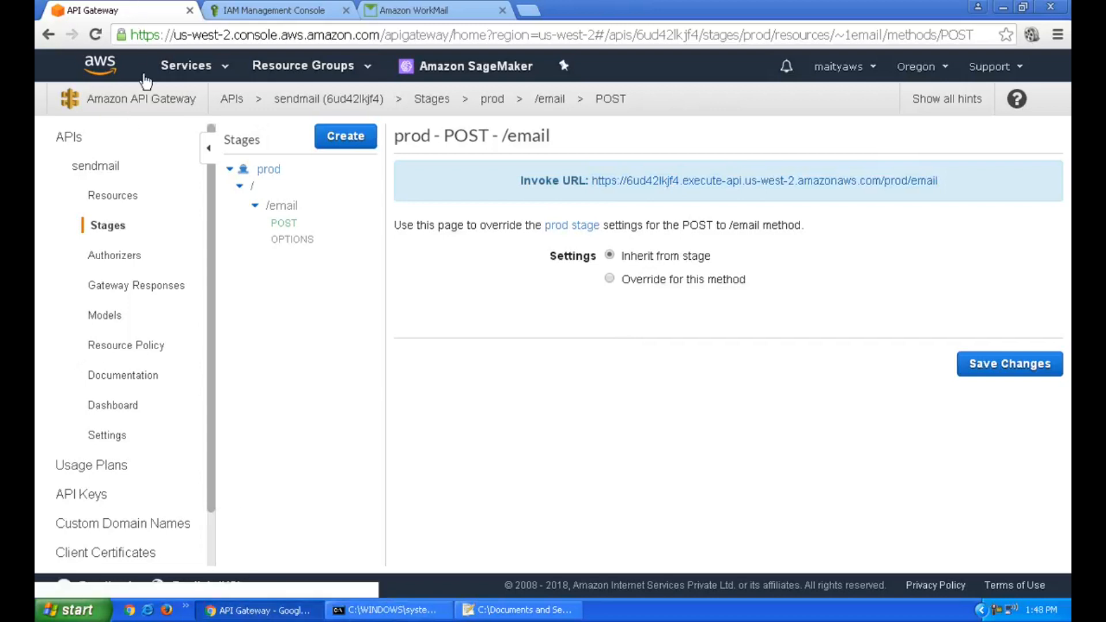
Find S3 via the services search and open the exploretheindia.online bucket to review its contents
left_click(209, 79)
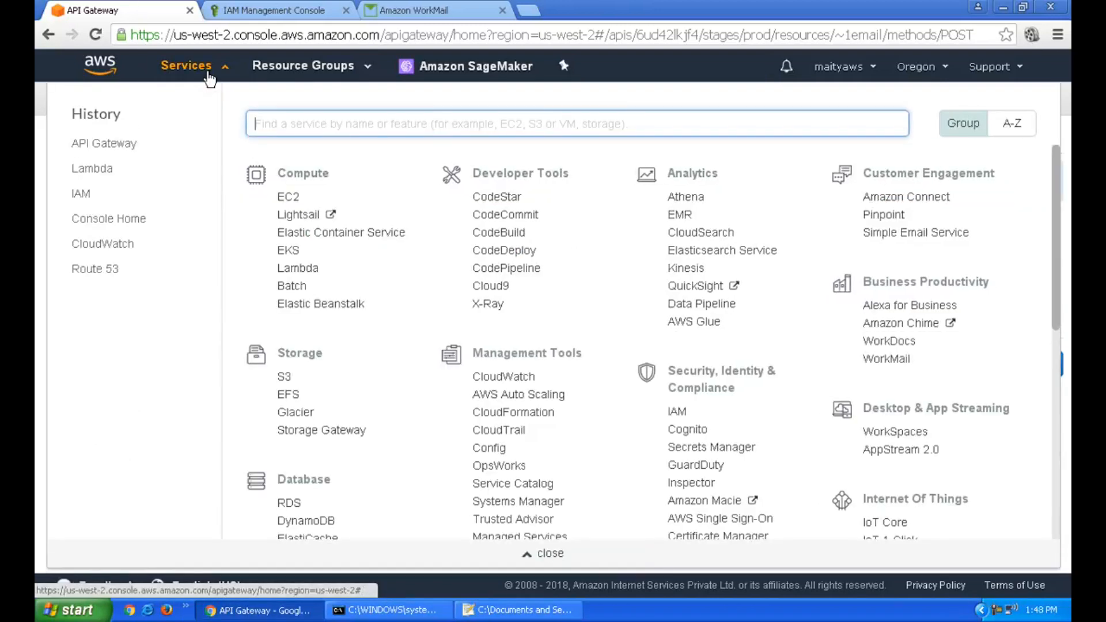
left_click(209, 79)
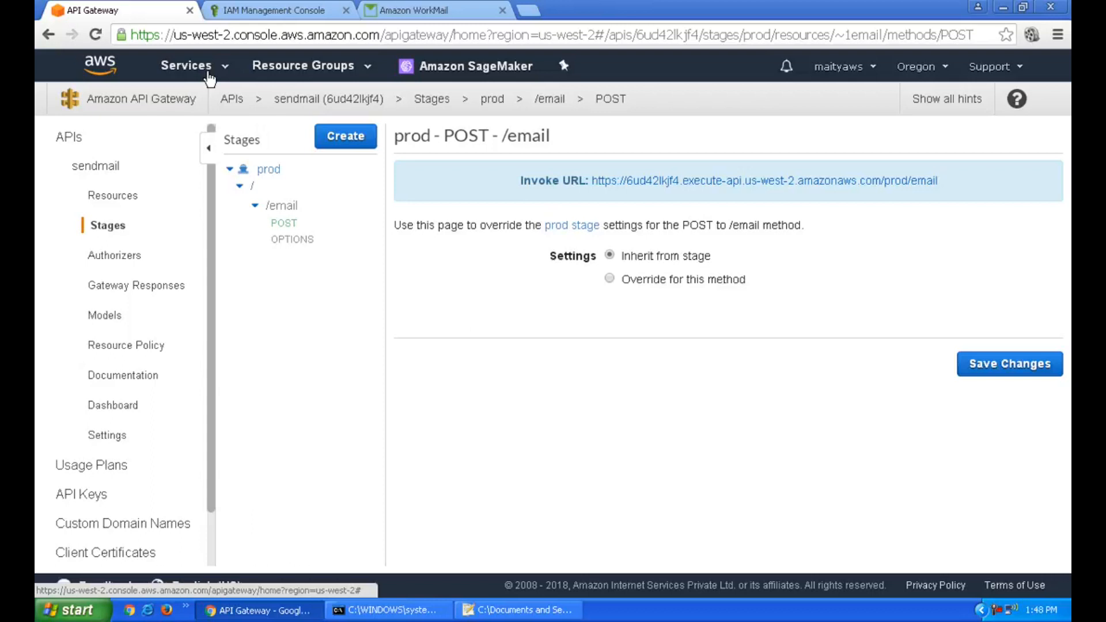
left_click(208, 75)
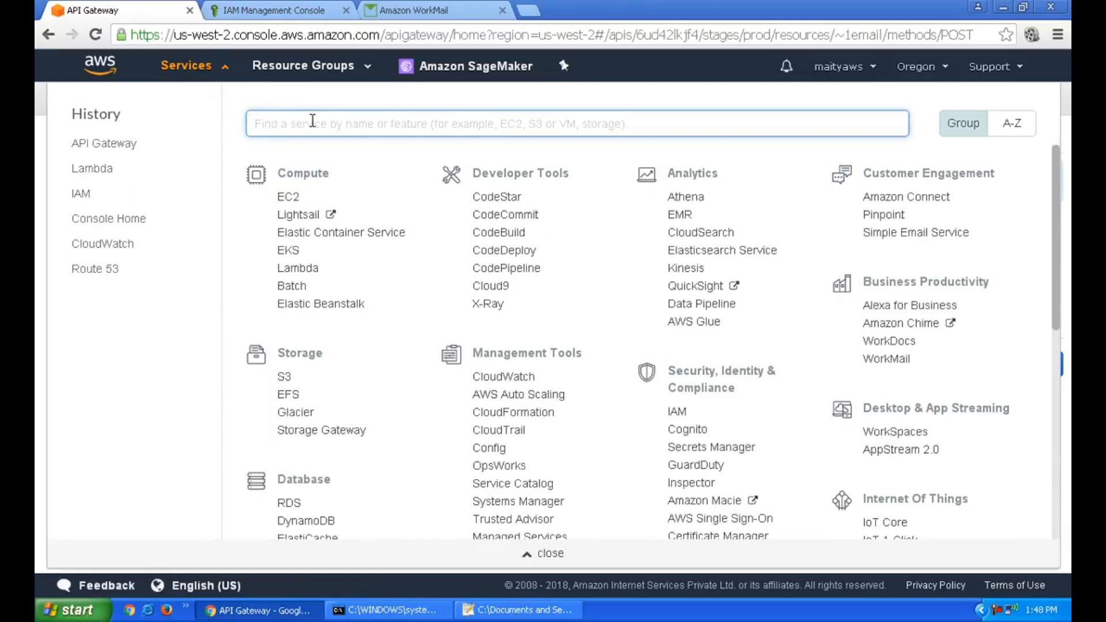
type("s3")
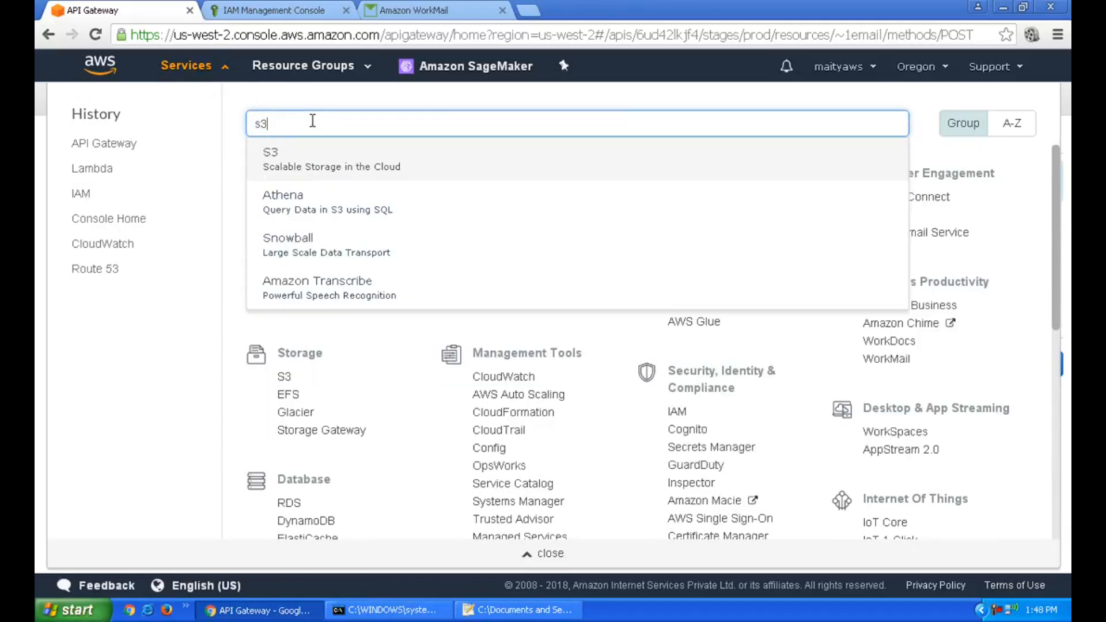
left_click(330, 155)
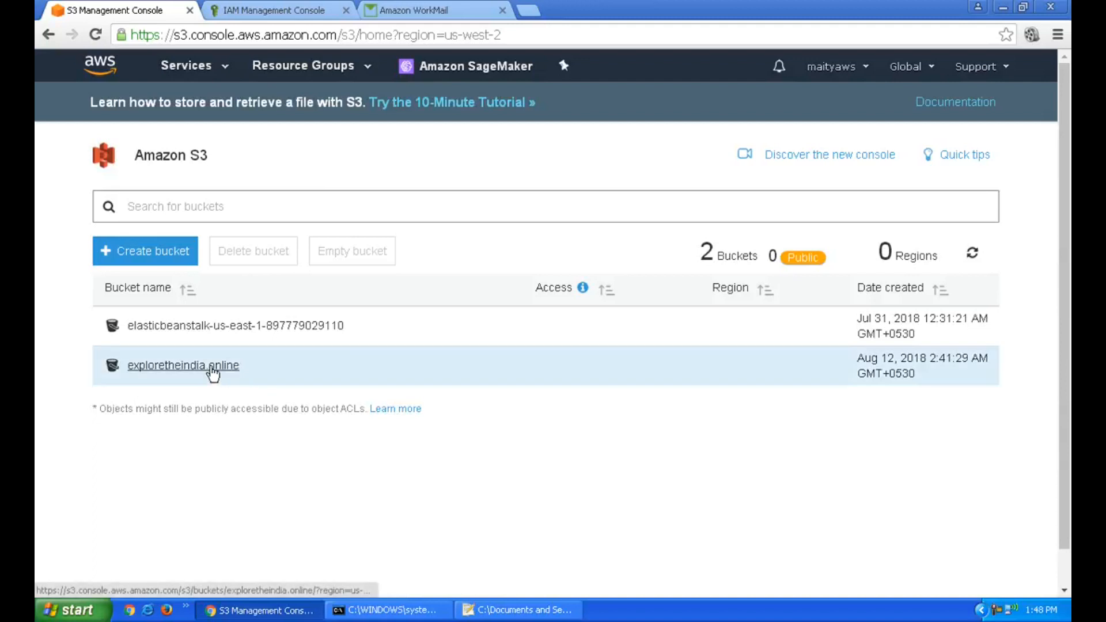
left_click(212, 369)
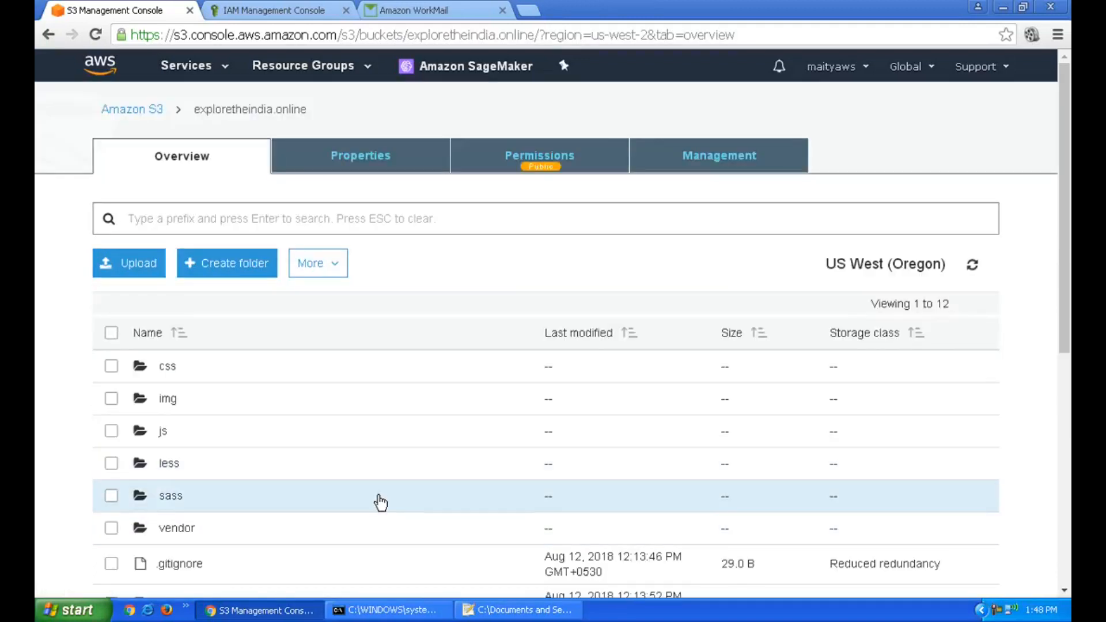
scroll(380, 501, "down", 2)
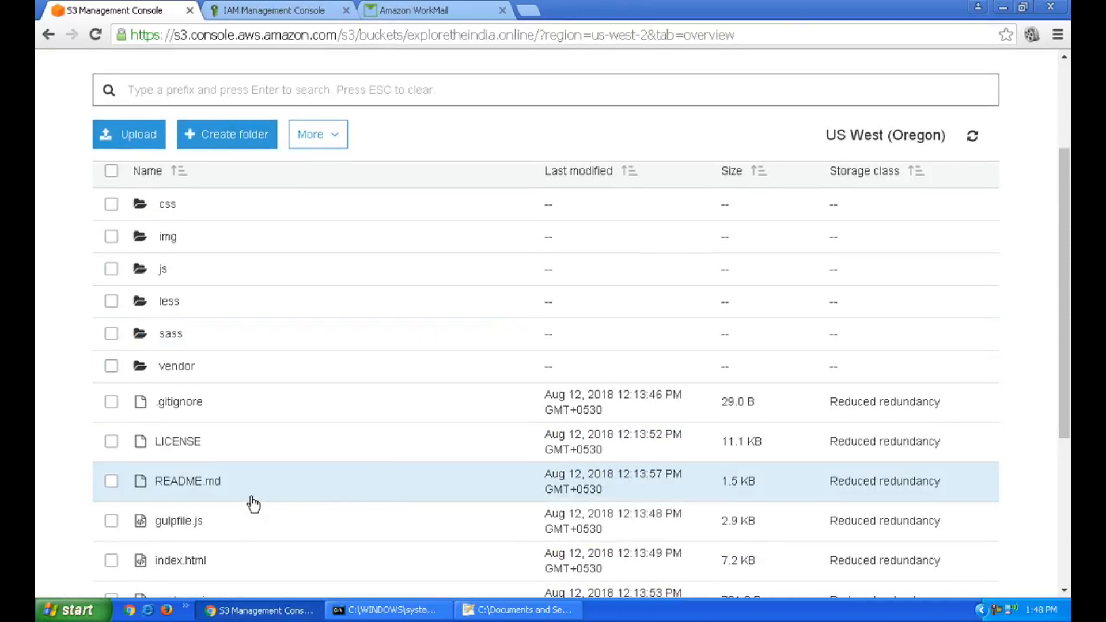
scroll(253, 505, "up", 2)
scroll(271, 474, "down", 2)
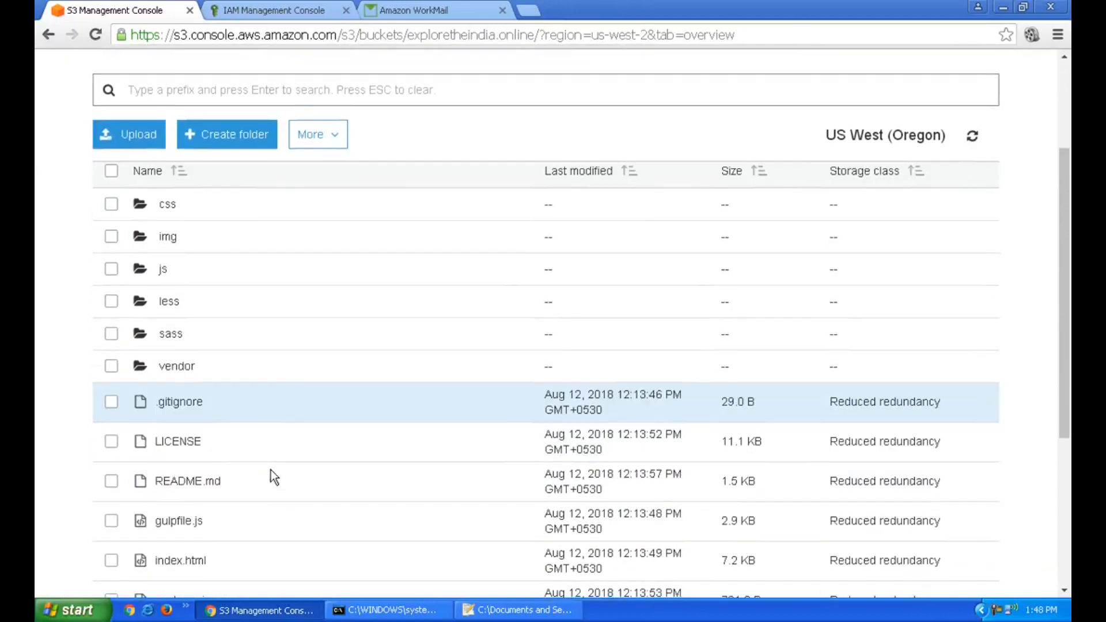
scroll(271, 470, "down", 3)
scroll(271, 469, "up", 3)
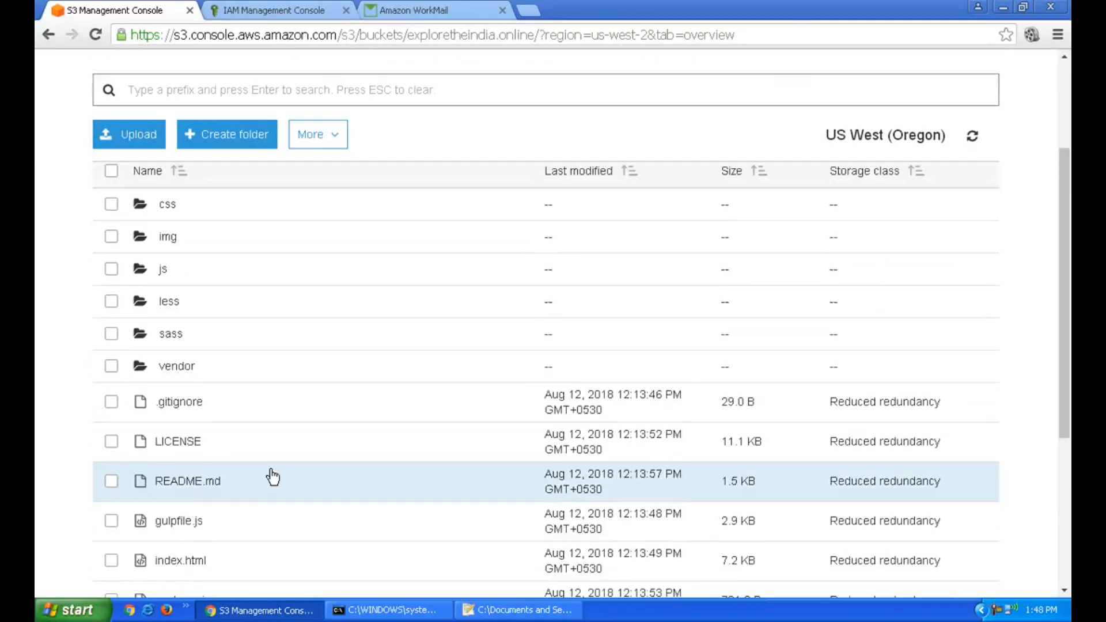
scroll(272, 475, "up", 2)
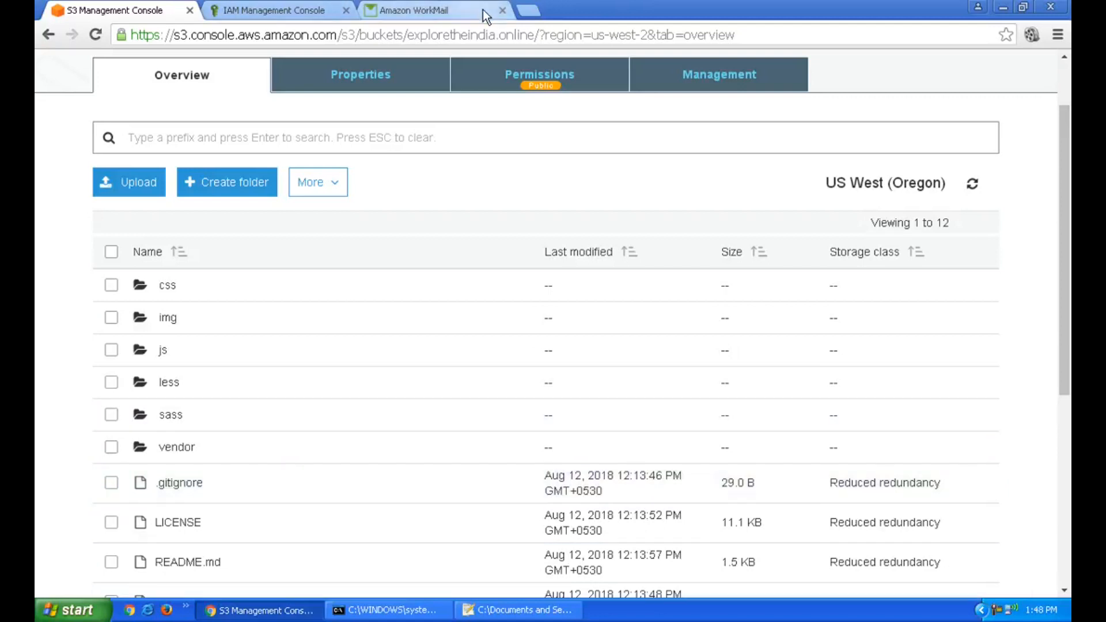
Load the live exploretheindia.online homepage in a new tab, then return to the S3 tab
left_click(527, 13)
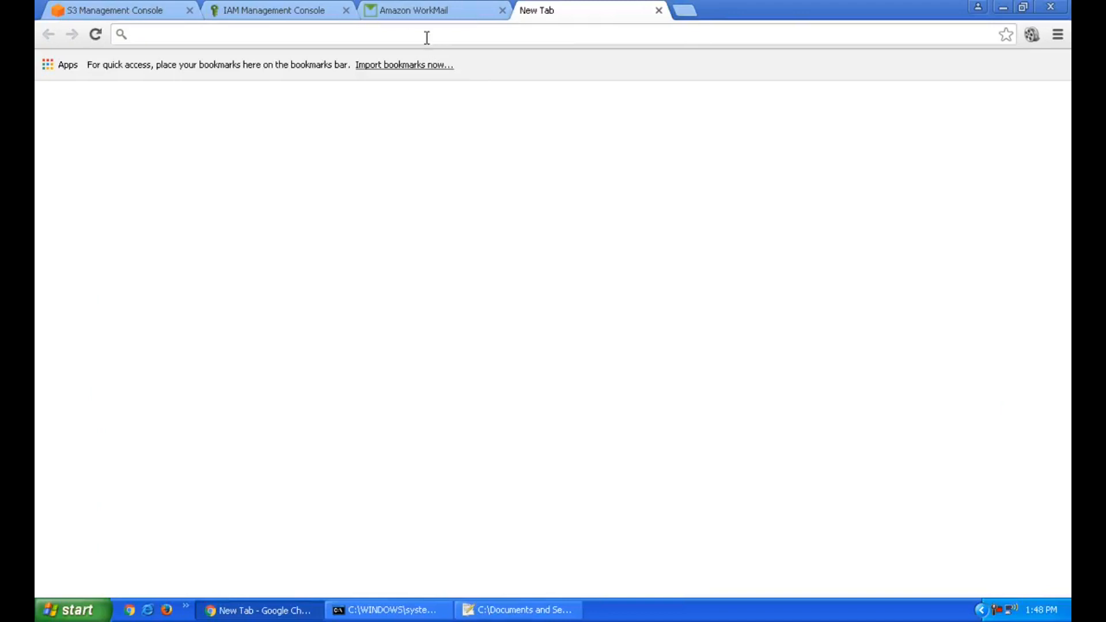
type("exploretheindia.online/contact/index.html")
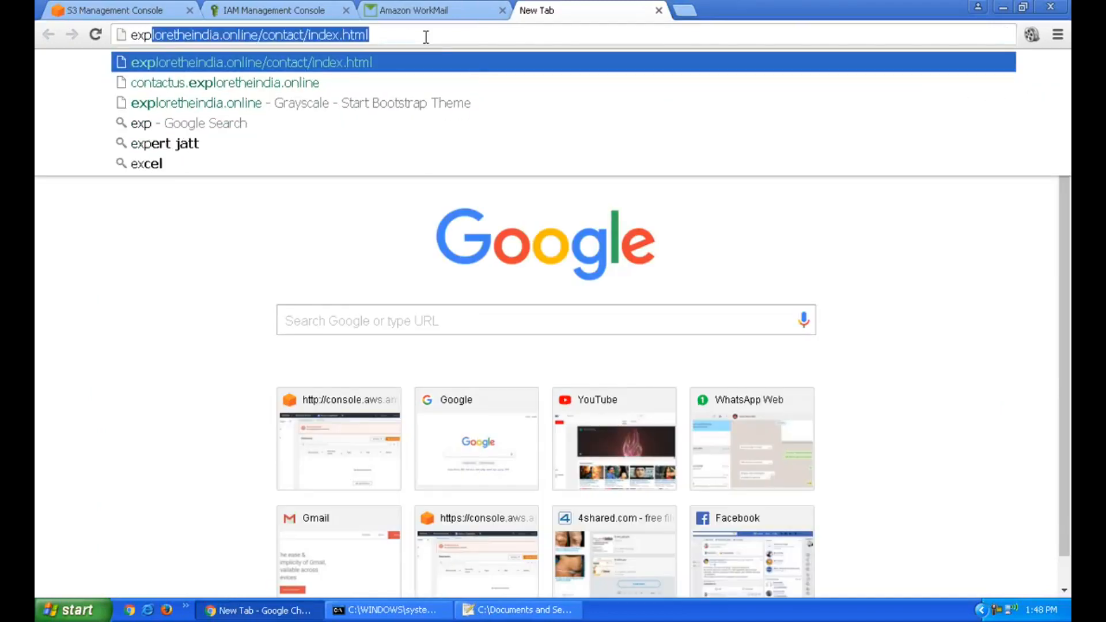
key("End")
key("ctrl+shift+Left")
key("ctrl+shift+Left")
key("ctrl+shift+Left")
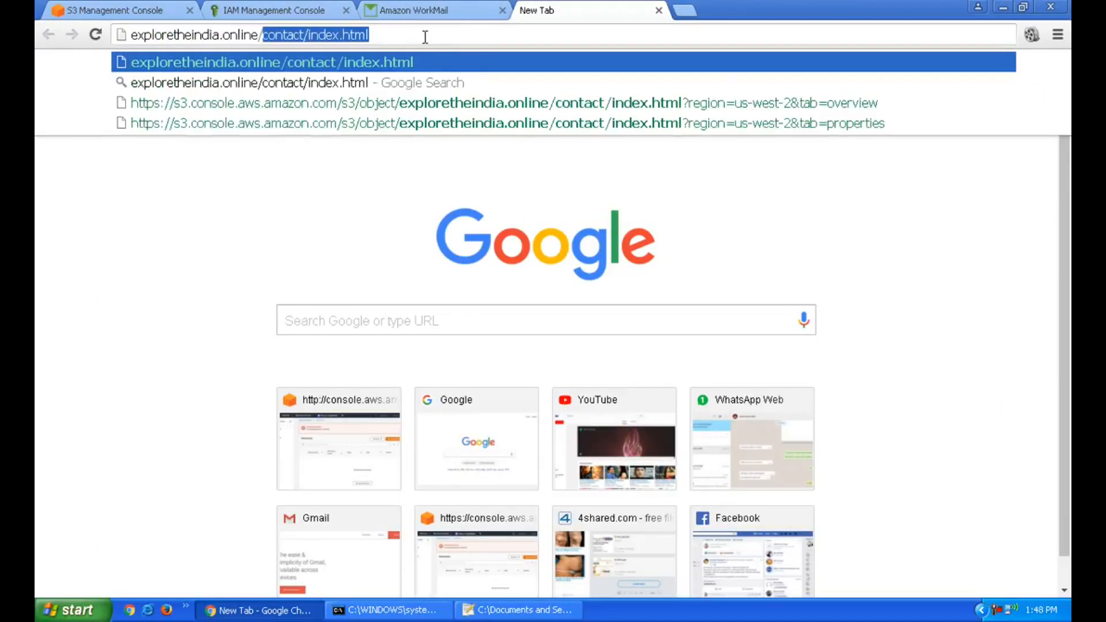
key("BackSpace")
key("BackSpace")
key("Return")
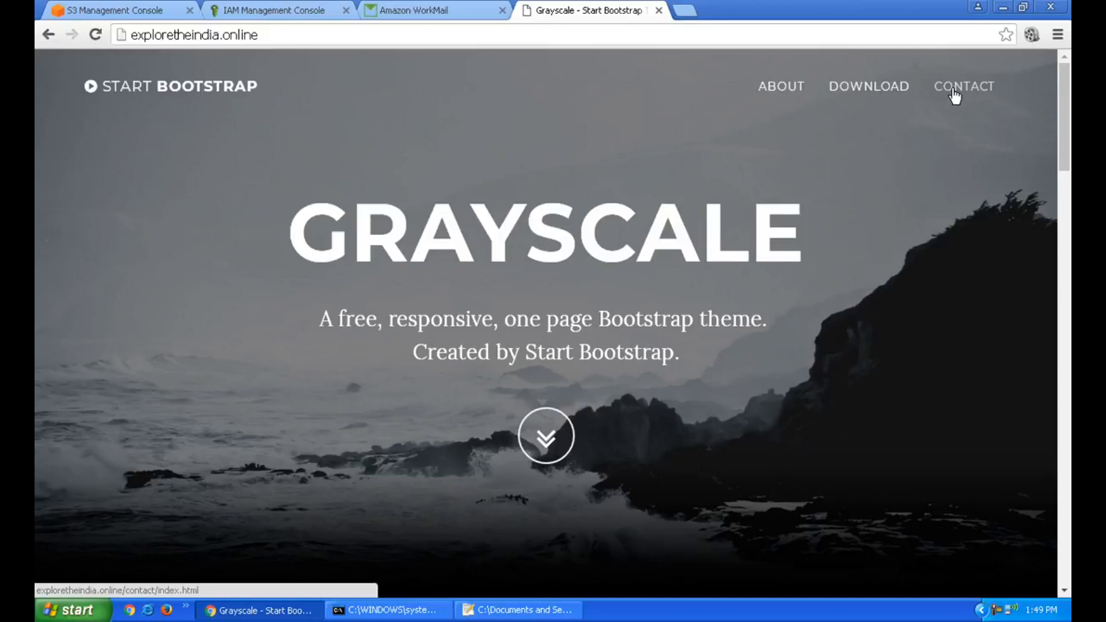
left_click(148, 12)
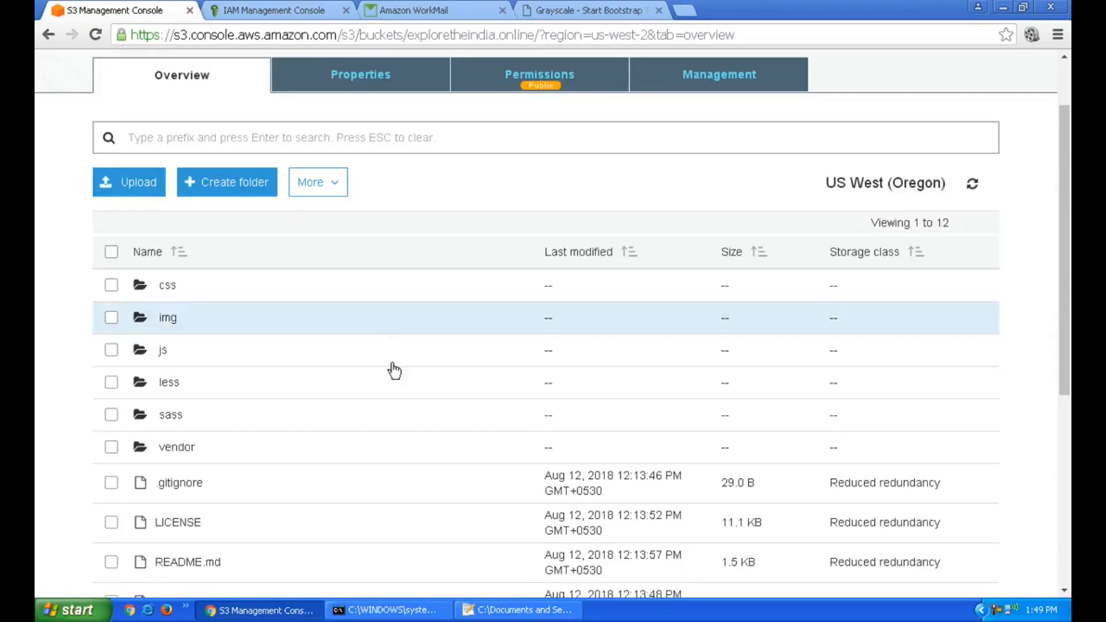
Create a folder named contact in the bucket and open it
left_click(223, 199)
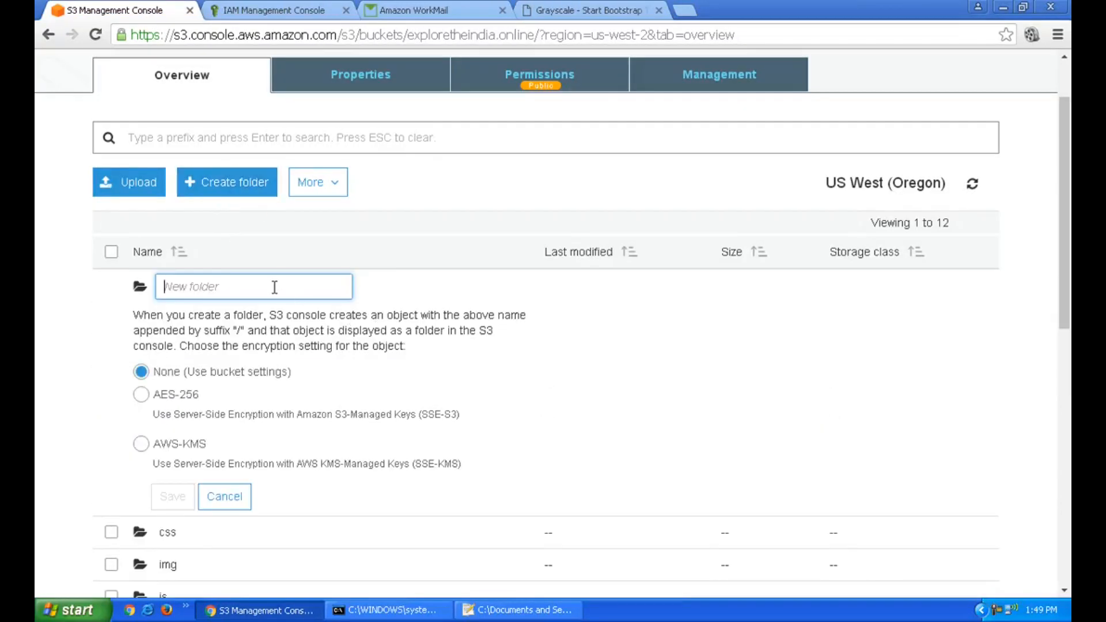
type("contact")
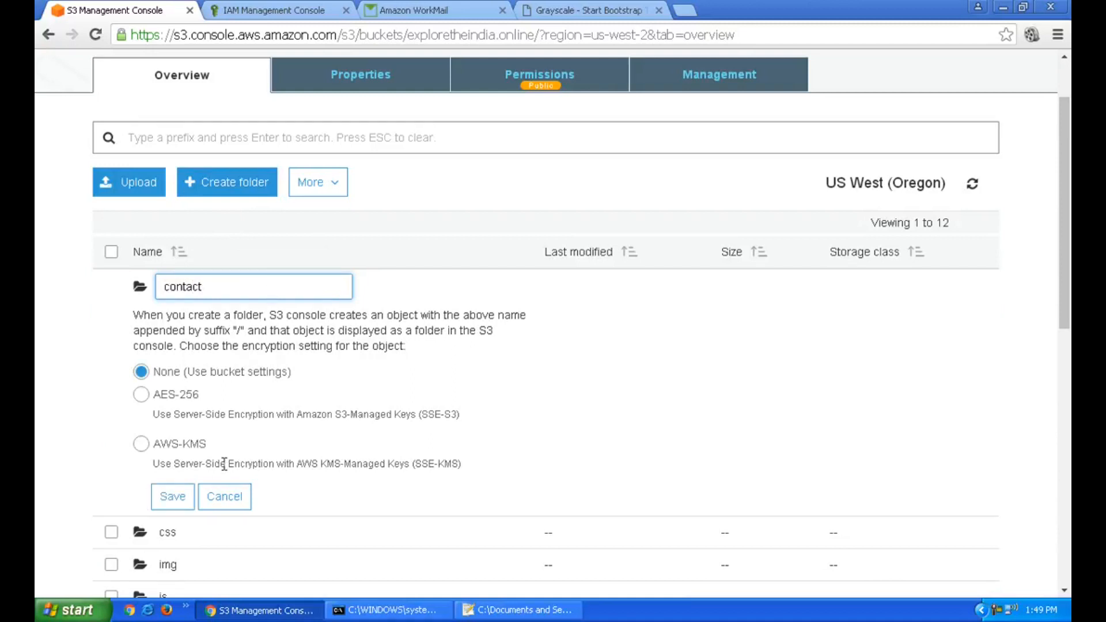
left_click(169, 499)
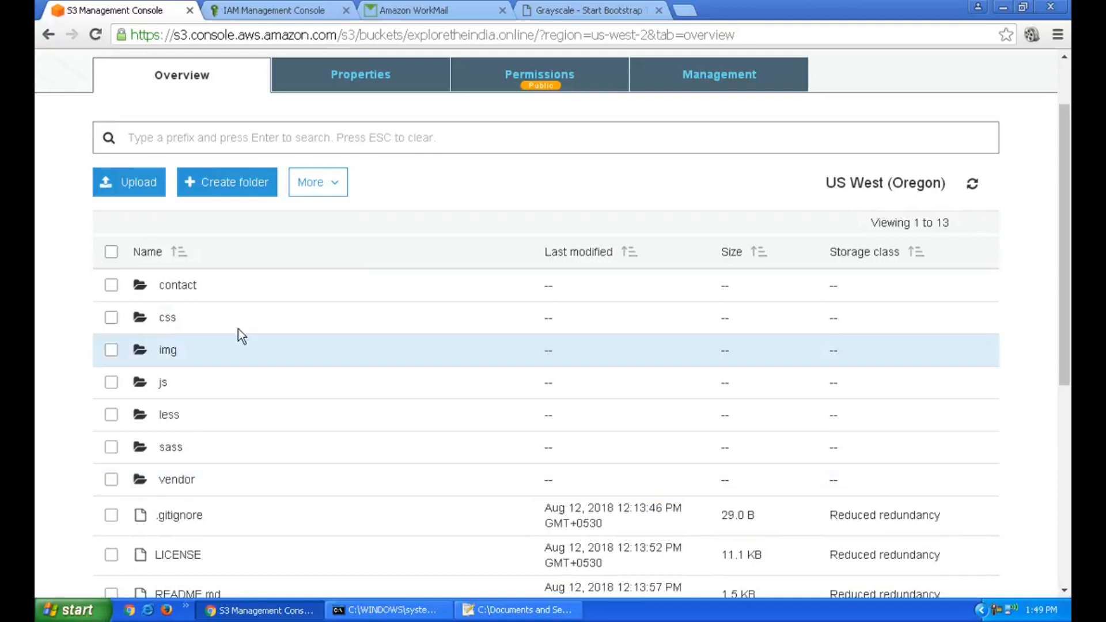
left_click(177, 285)
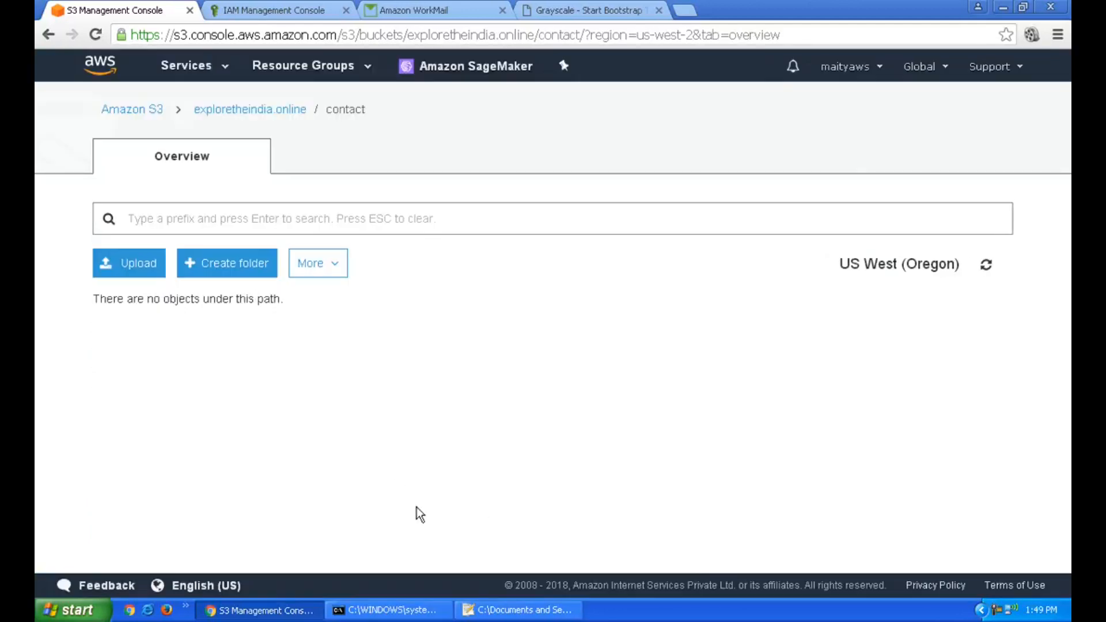
Try dragging index.html from the desktop, then reload the contact folder and start an upload
left_click(277, 606)
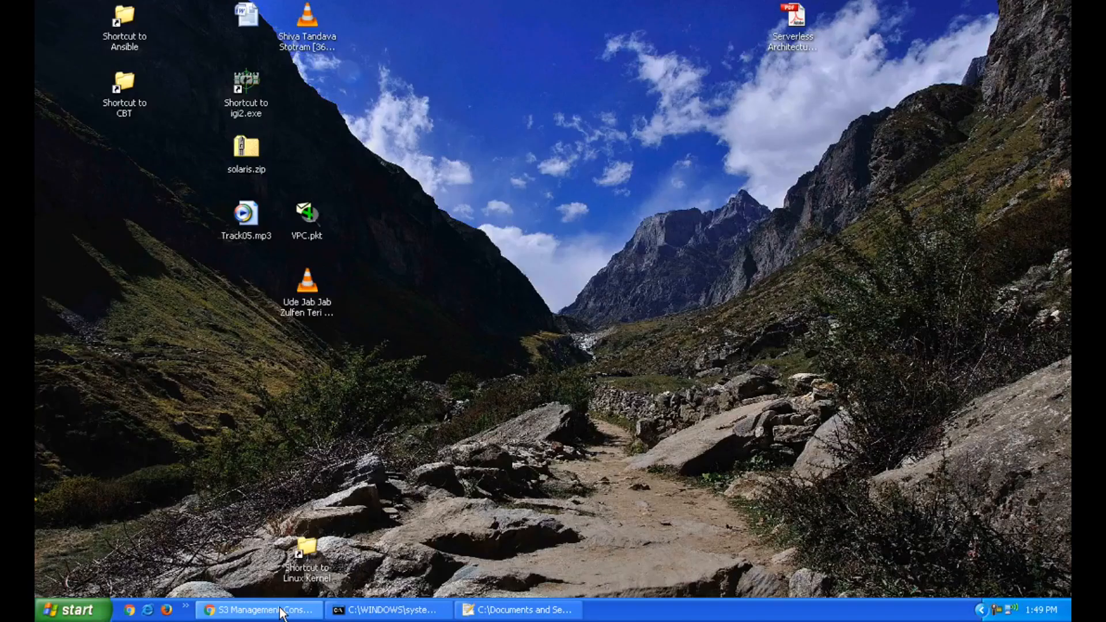
left_click(473, 164)
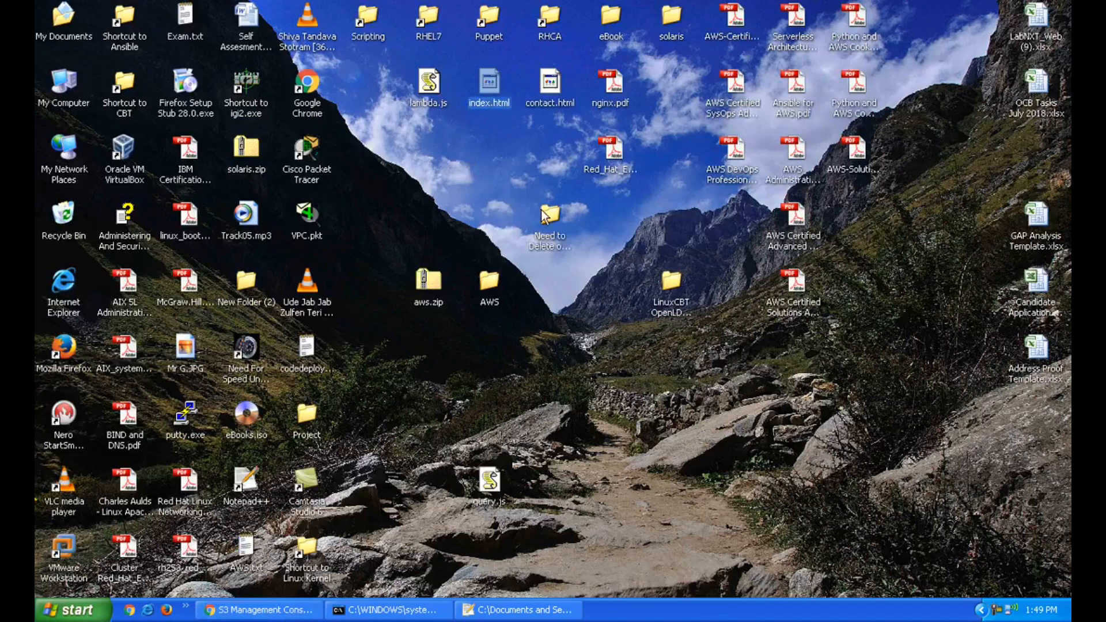
left_click(486, 99)
left_click_drag(489, 101, 415, 363)
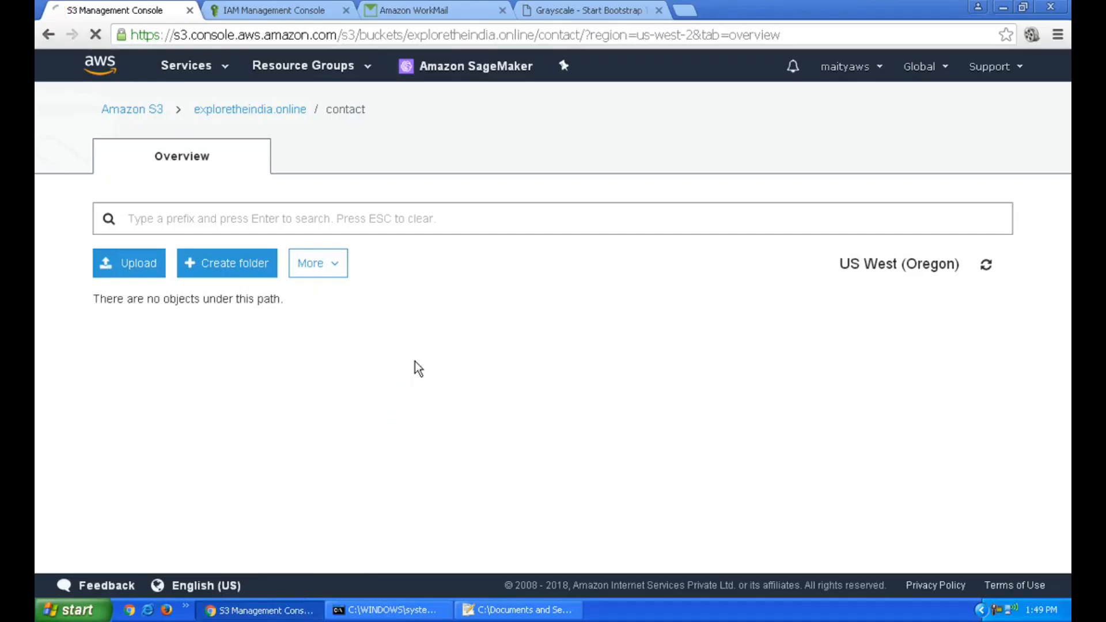
key("alt+Left")
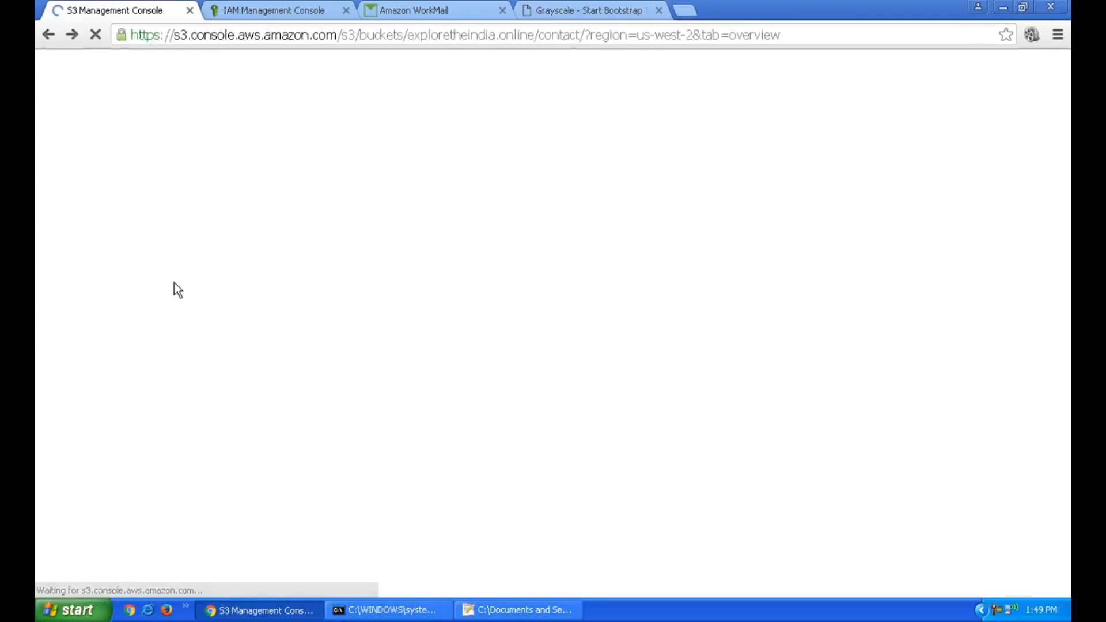
left_click(332, 277)
left_click(572, 228)
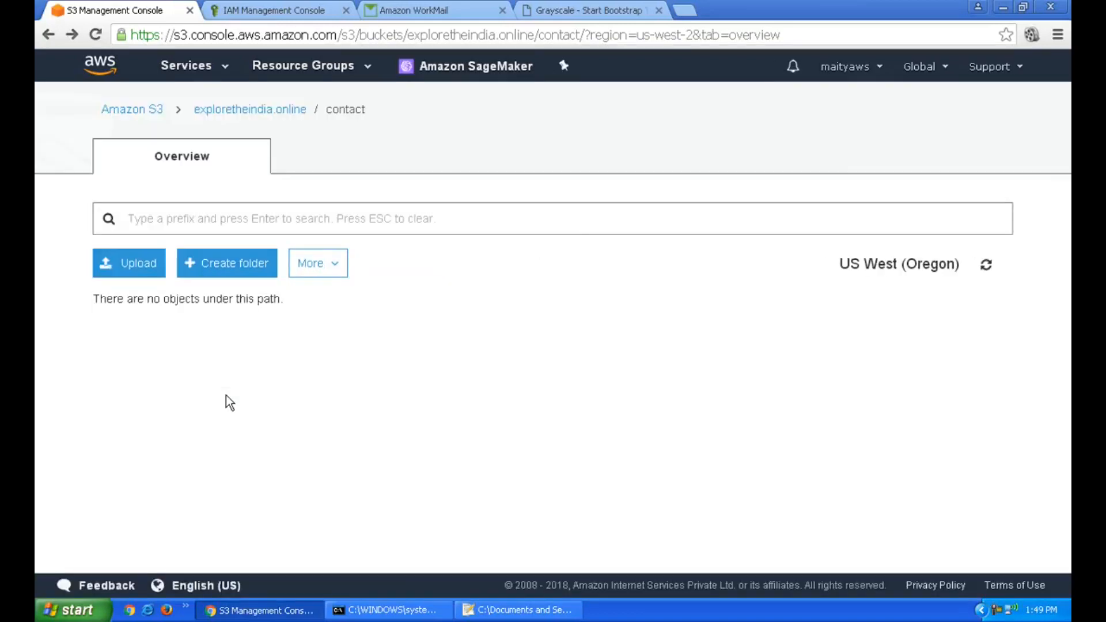
left_click(133, 268)
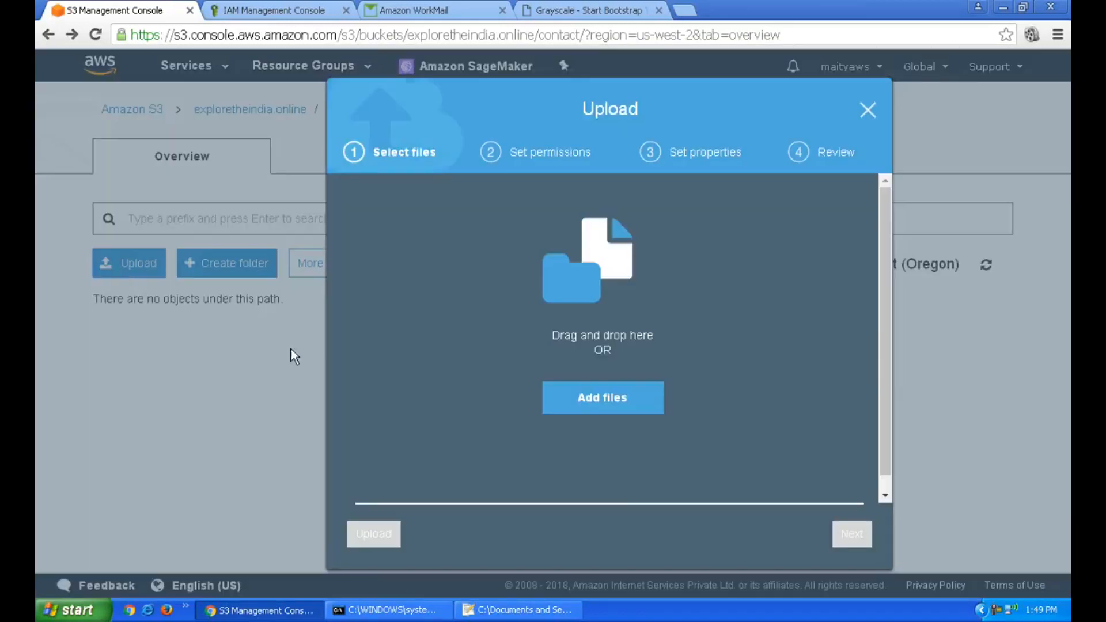
Choose index.html from the Desktop as the file to upload
left_click(614, 404)
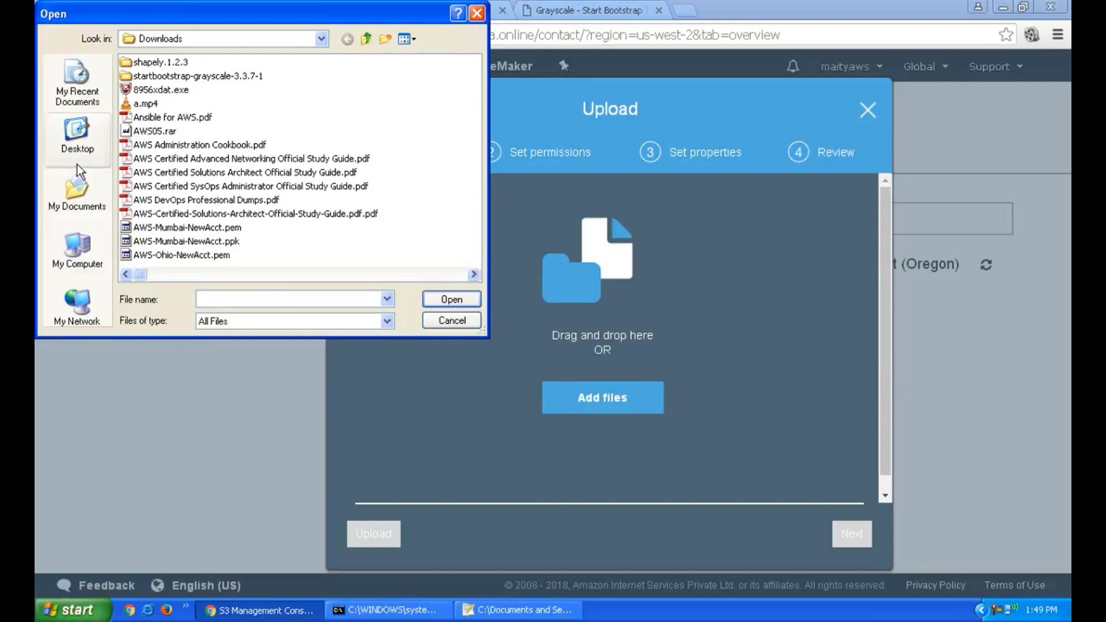
left_click(75, 139)
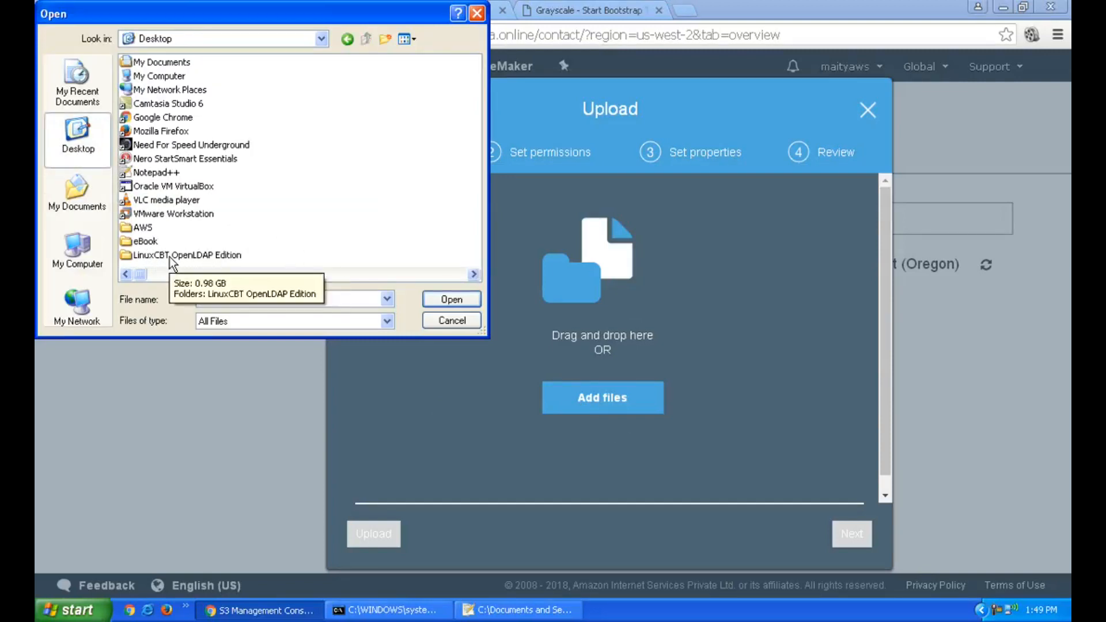
left_click(266, 300)
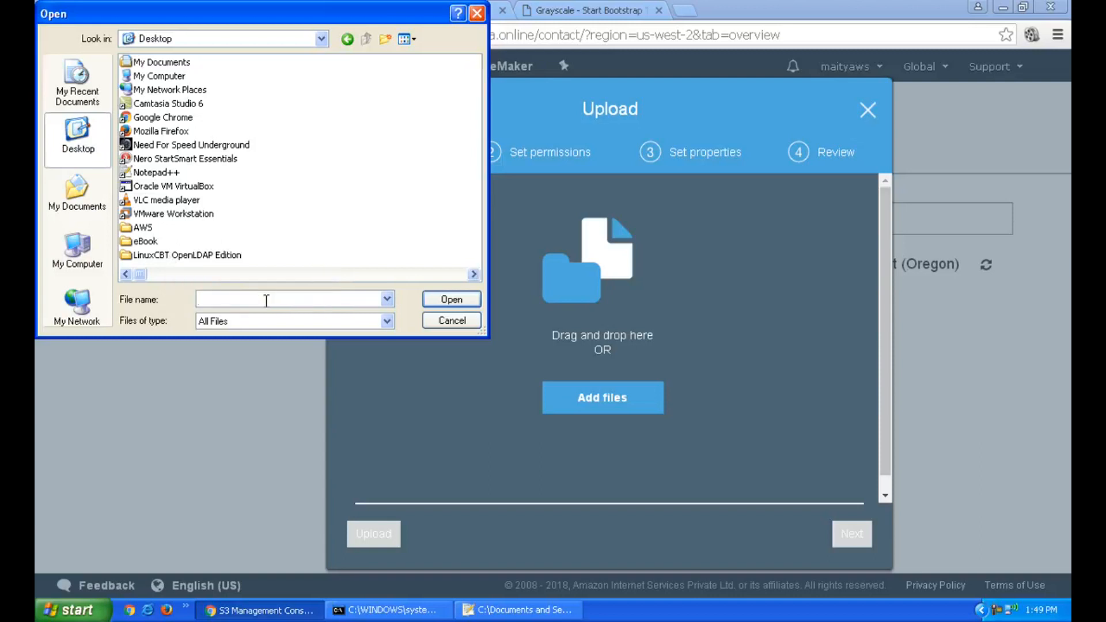
type("inde")
key("BackSpace")
key("BackSpace")
key("BackSpace")
key("BackSpace")
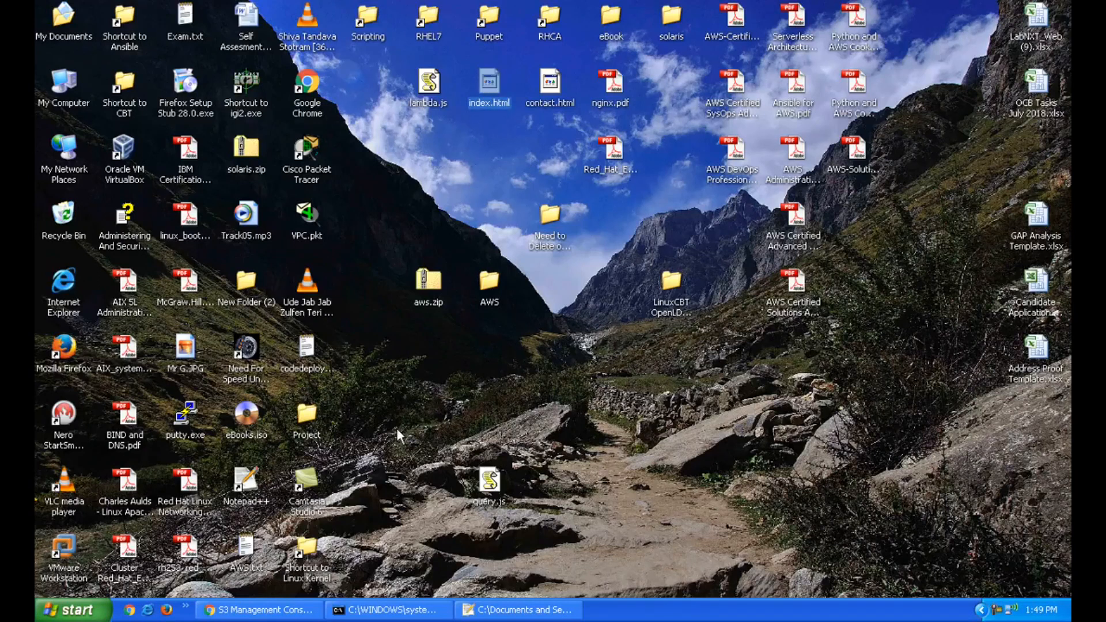
left_click(259, 610)
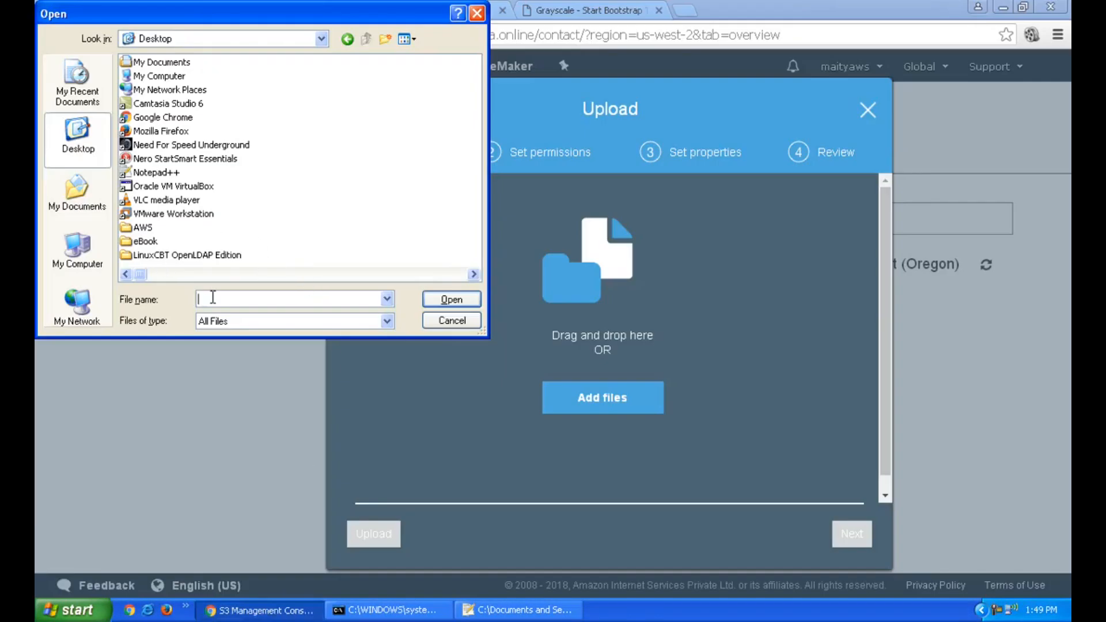
type("index.html")
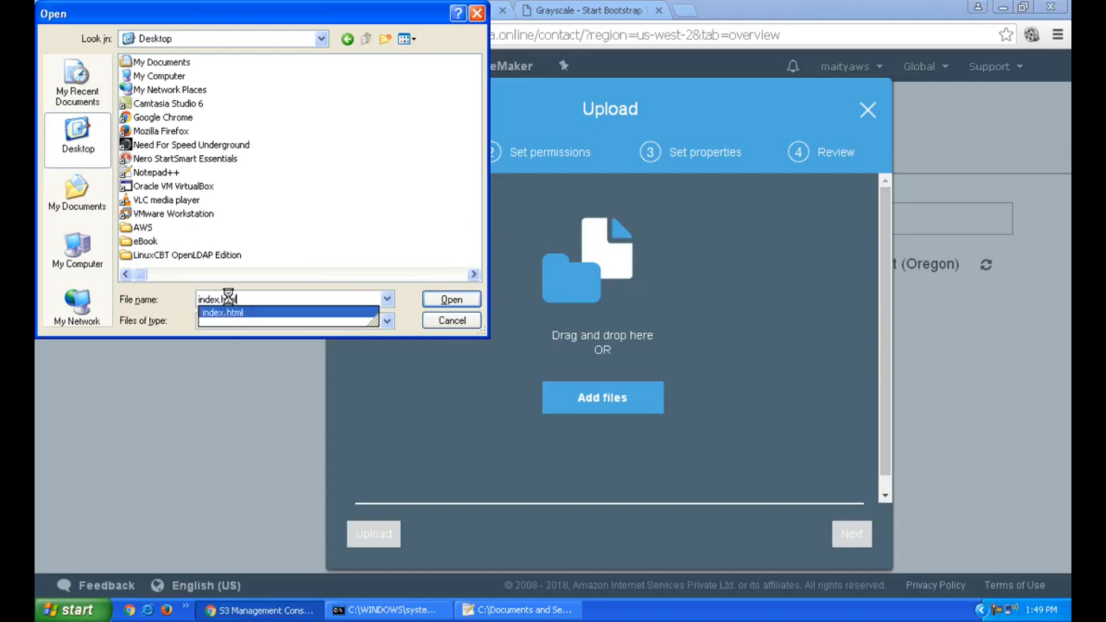
key("Return")
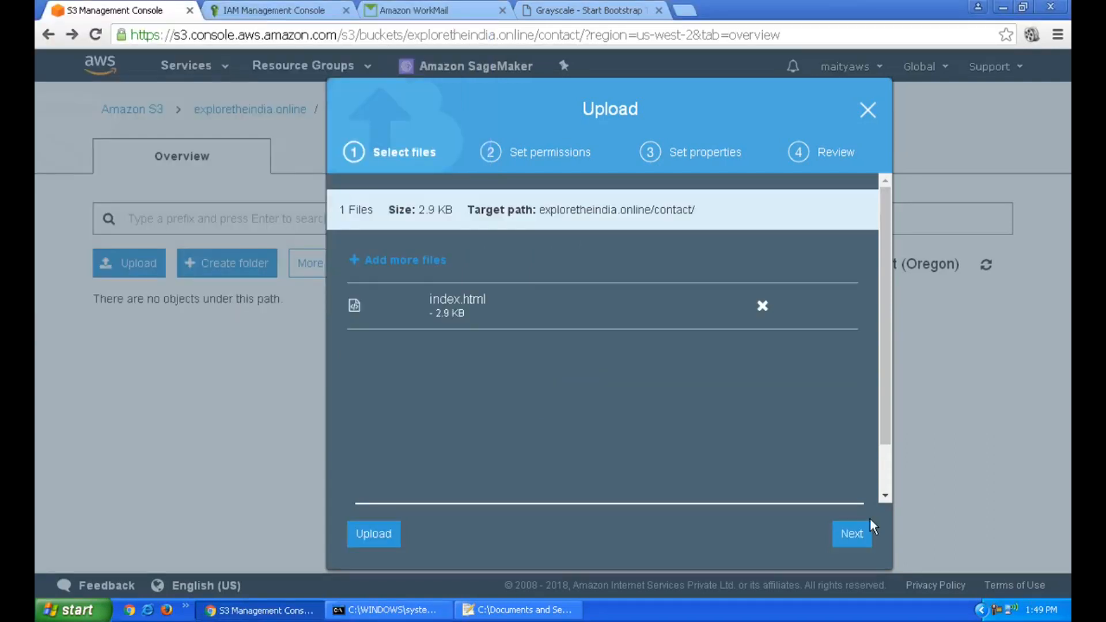
Grant public read access, use Reduced redundancy storage, and upload index.html to contact
left_click(862, 531)
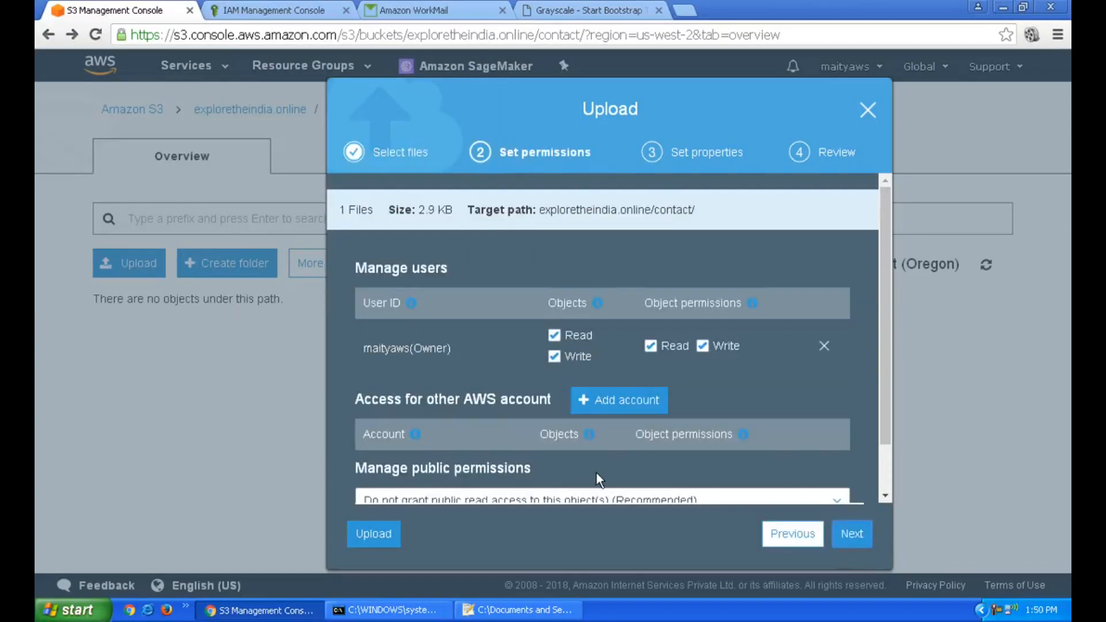
scroll(592, 476, "down", 1)
left_click(592, 444)
left_click(592, 483)
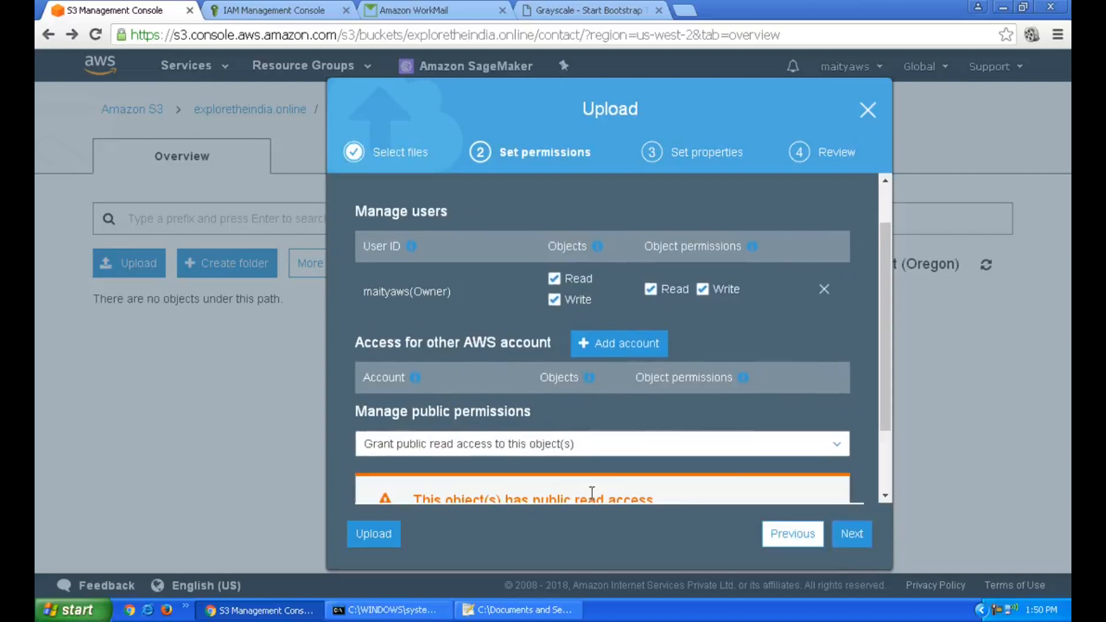
left_click(852, 534)
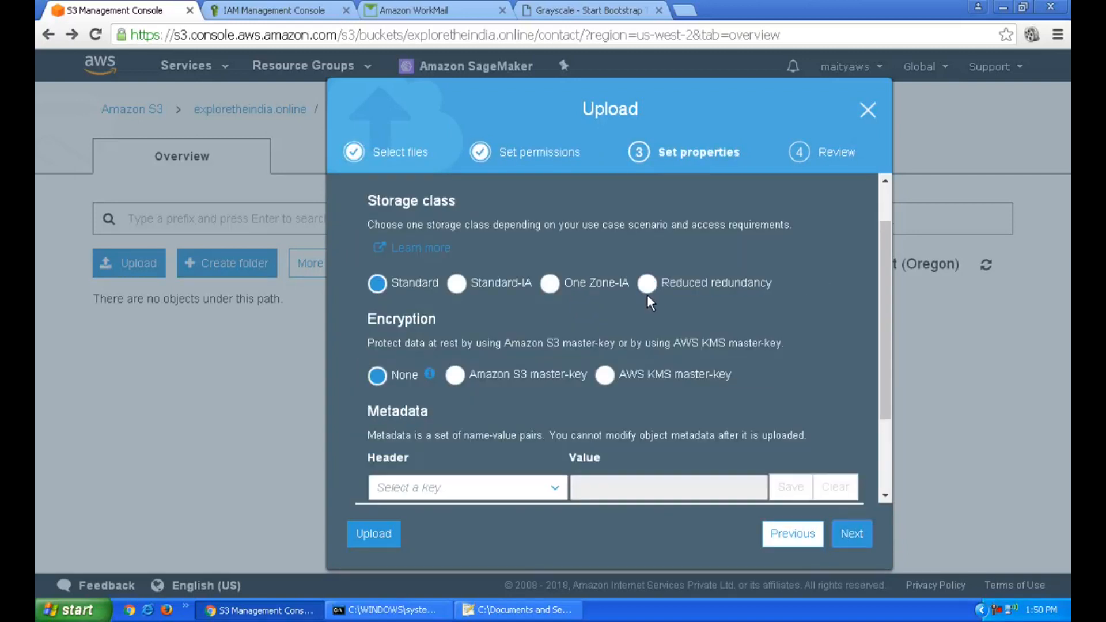
left_click(850, 535)
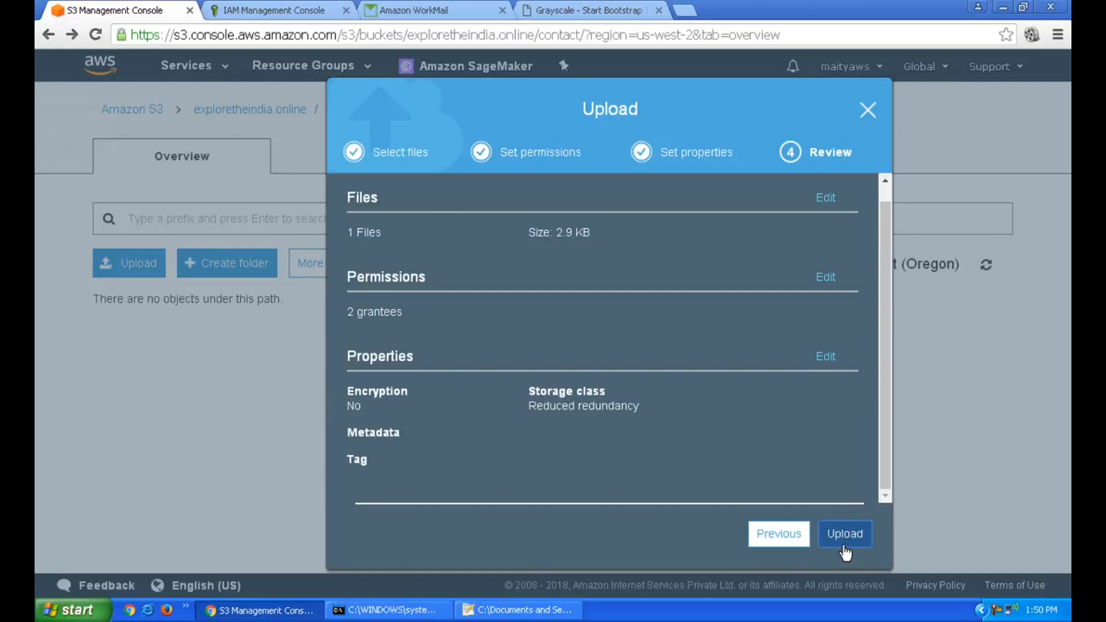
left_click(845, 535)
left_click(576, 7)
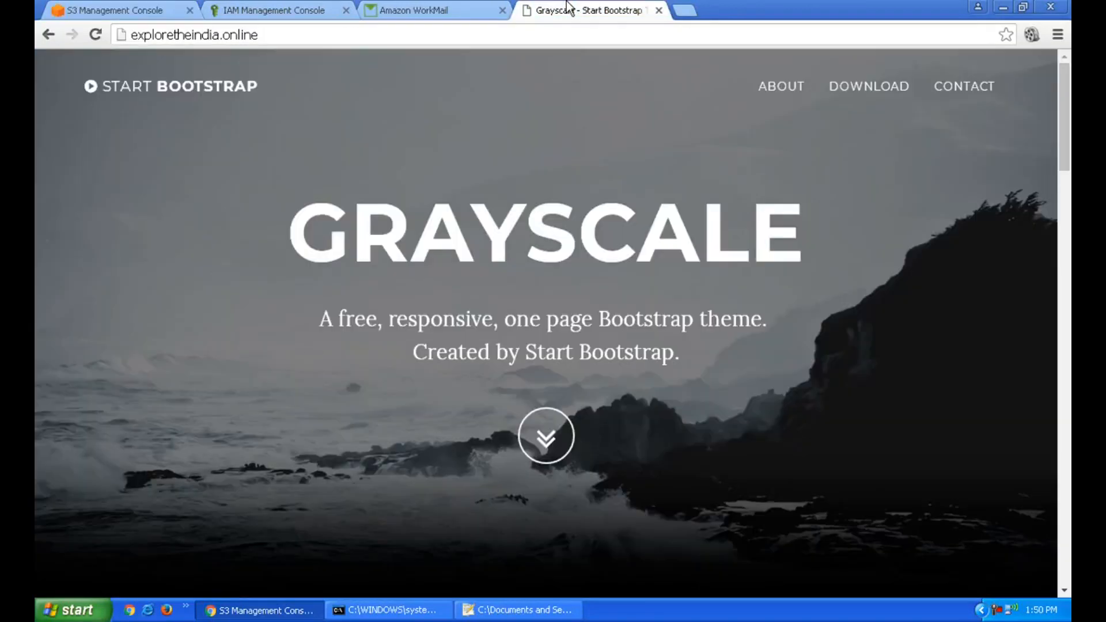
Open the site's CONTACT page and enter the sender's name and phone number
left_click(975, 91)
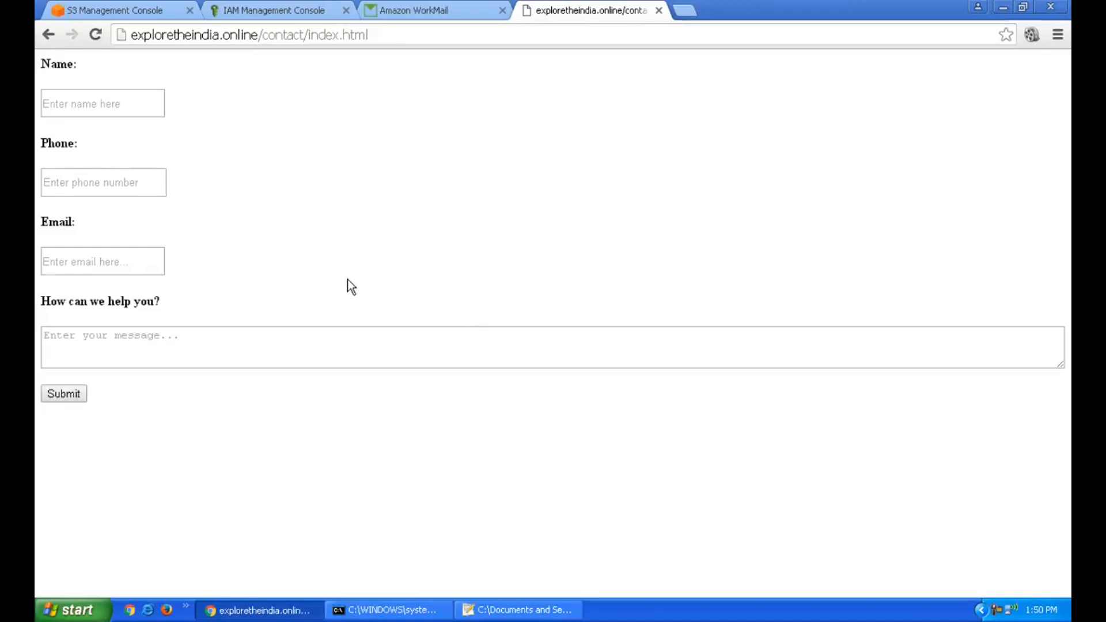
left_click(143, 106)
key("Tab")
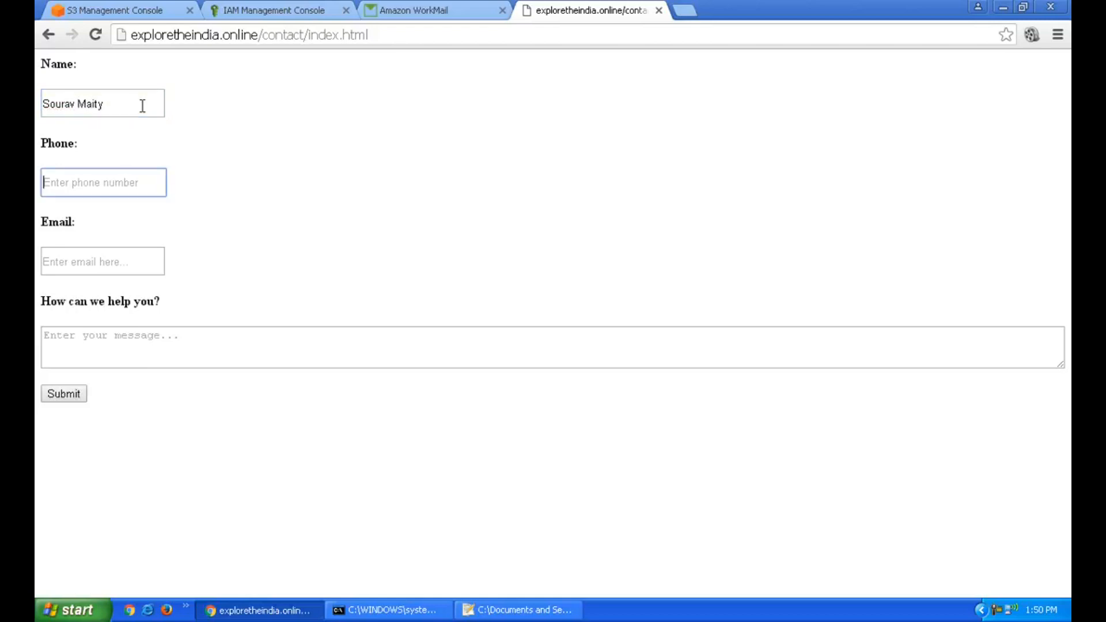
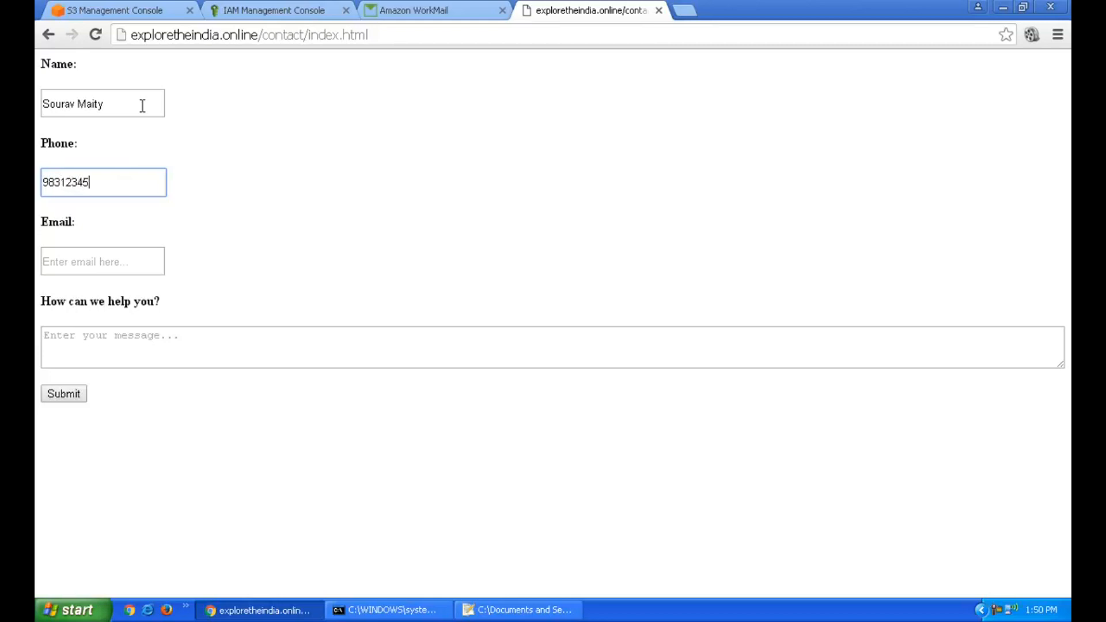
key("Left")
key("Left")
key("Left")
key("Left")
key("Left")
key("Left")
key("Left")
key("Left")
key("Left")
Enter the sender's e-mail and the message 'This is a test mail from contact us page hosted in S3.'
key("Tab")
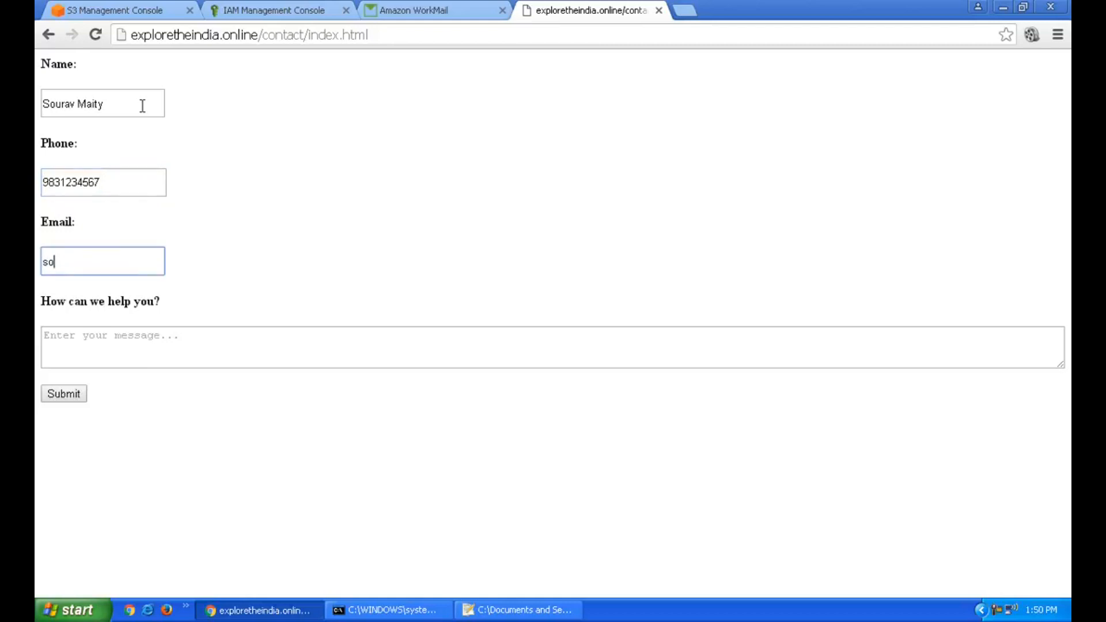
key("Tab")
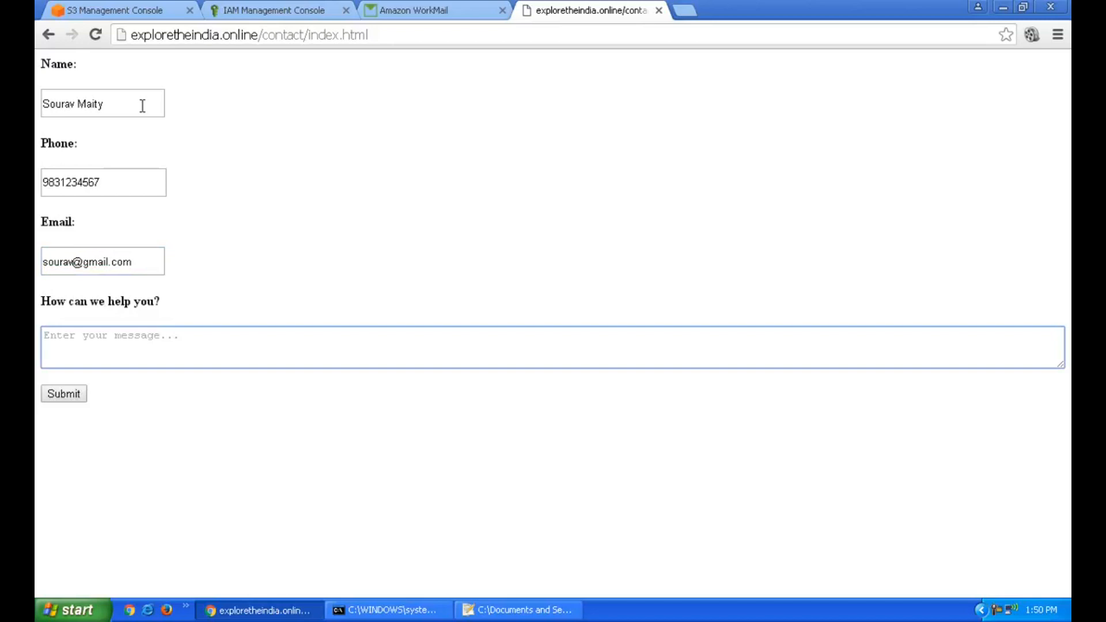
type("This is a test mail from ")
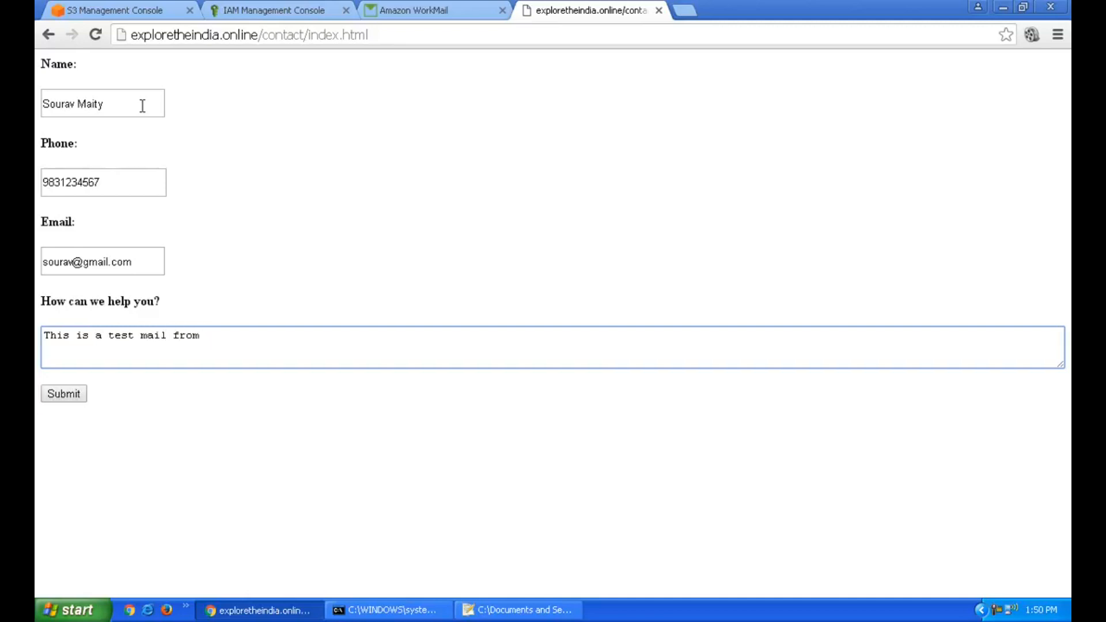
type("contact us page hosted")
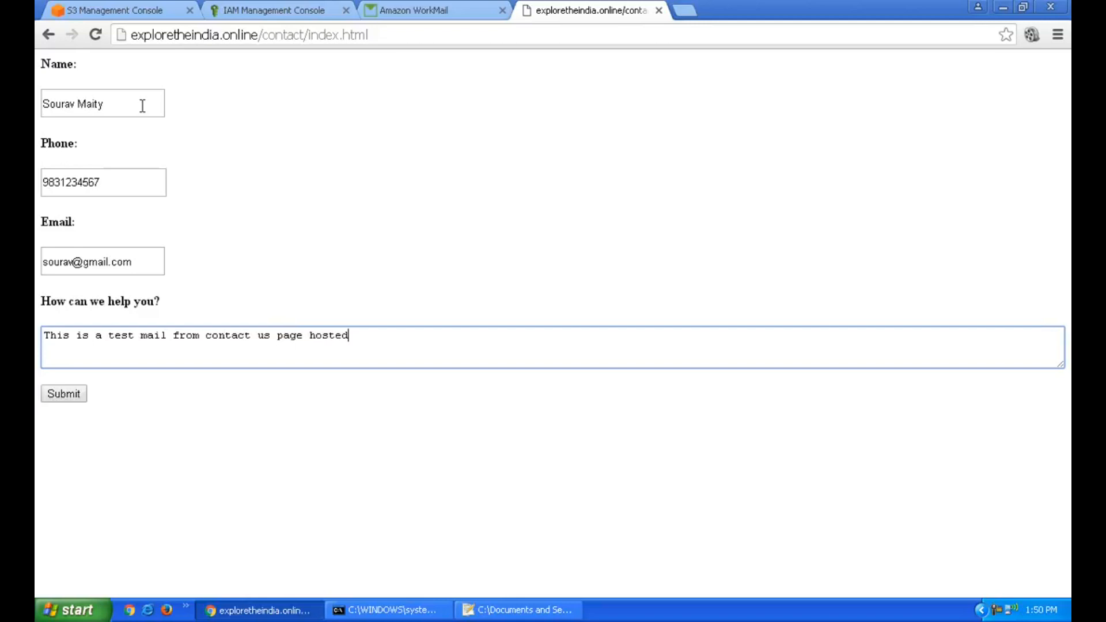
type(" in S3")
key("BackSpace")
type("3.")
Submit the contact form to get the thank-you confirmation message
left_click(56, 391)
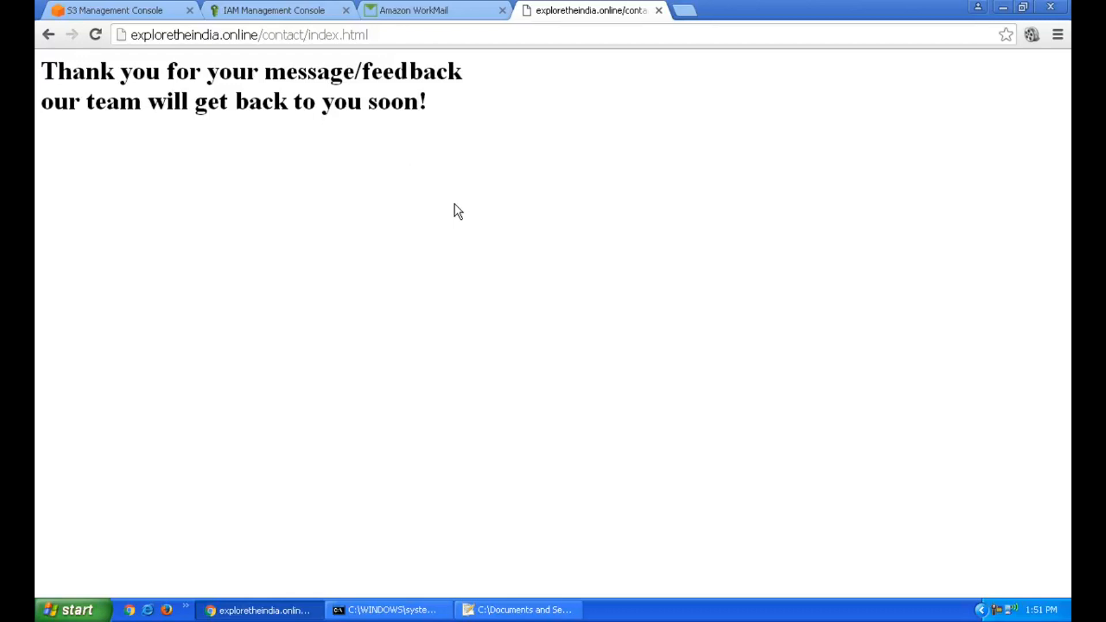
Check the Amazon WorkMail inbox for the new 'Website Referral Form' email from the contact page
left_click(448, 10)
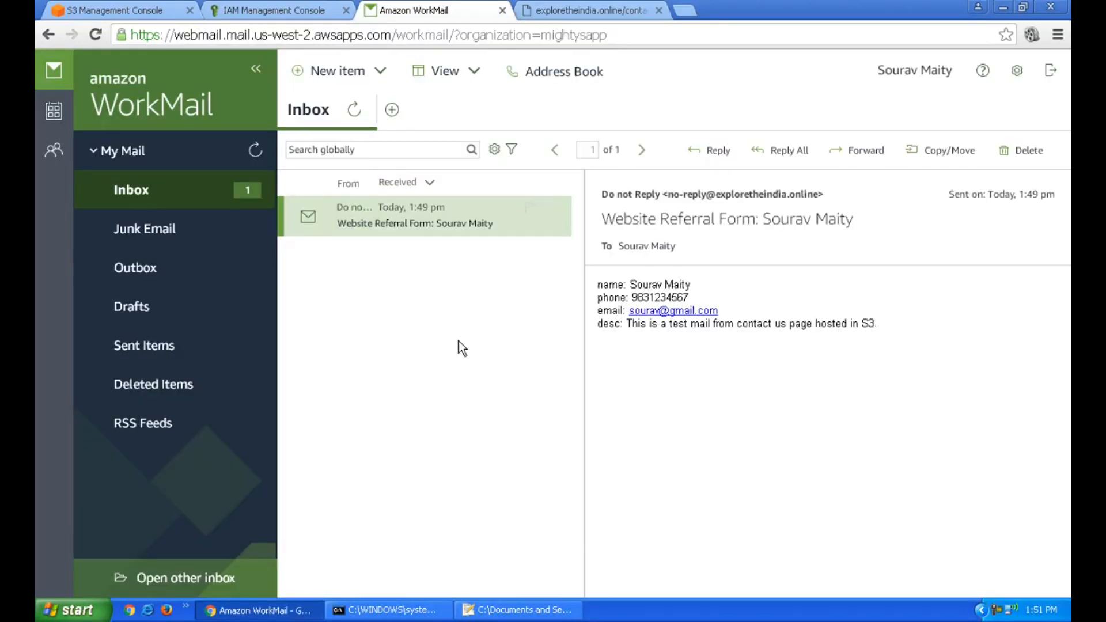